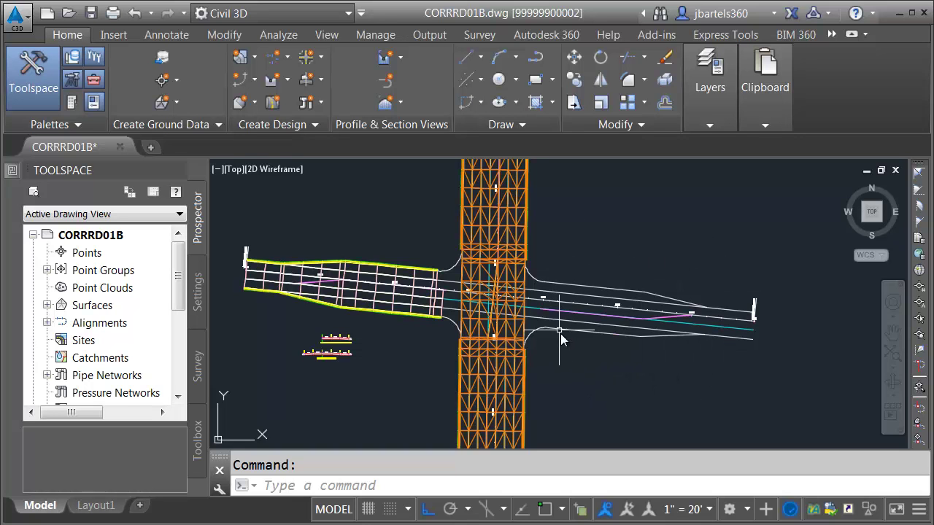
- Create an assembly named "Secondary St. Crown Right" of type Undivided Crowned Road and place it above the road east of the intersection
{"action": "mouse_move", "coordinate": [603, 355]}
{"action": "scroll", "coordinate": [356, 286], "scroll_direction": "up", "scroll_amount": 2}
{"action": "middle_click_drag", "start_coordinate": [357, 290], "coordinate": [436, 304]}
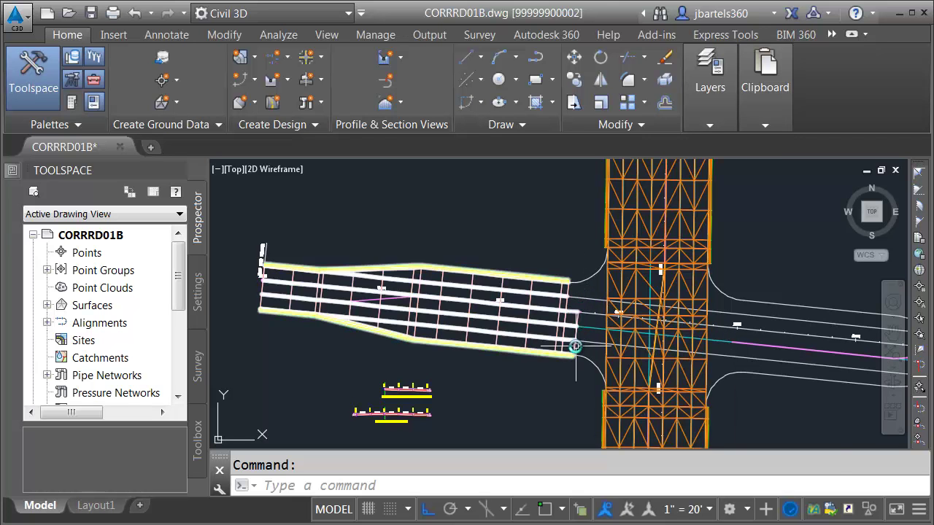
{"action": "middle_click_drag", "start_coordinate": [576, 347], "coordinate": [523, 326]}
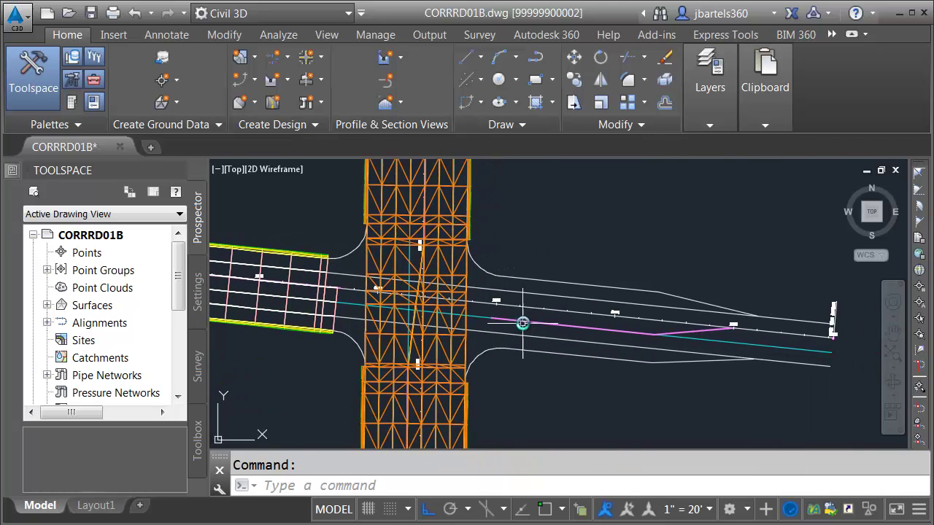
{"action": "scroll", "coordinate": [548, 319], "scroll_direction": "up", "scroll_amount": 2}
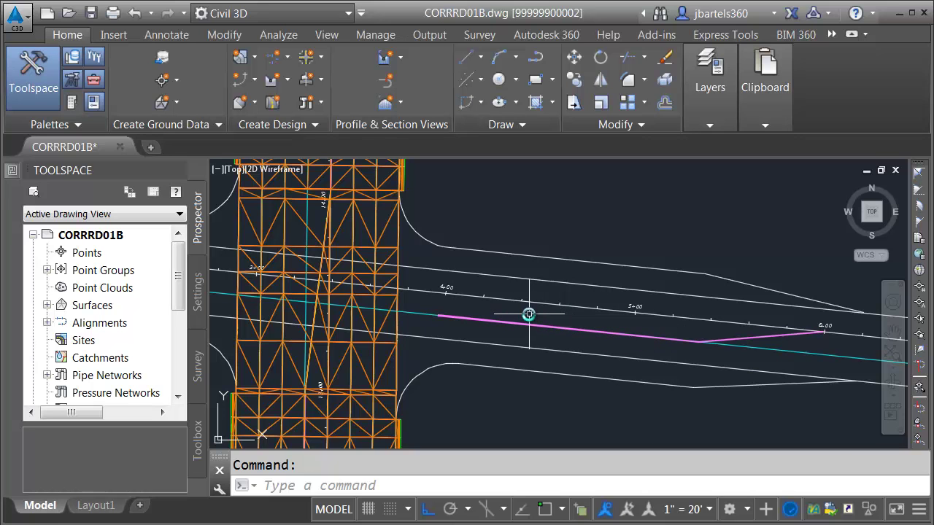
{"action": "mouse_move", "coordinate": [530, 314]}
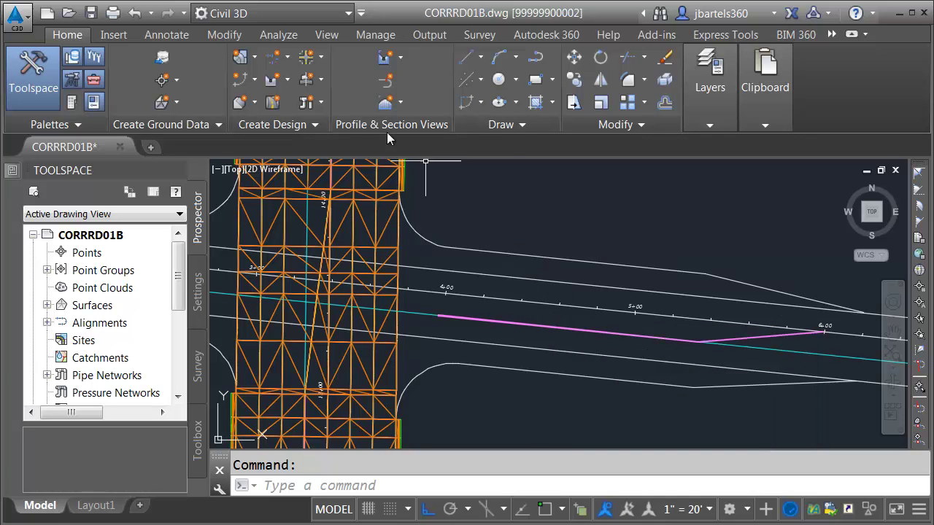
{"action": "left_click", "coordinate": [307, 81]}
{"action": "left_click", "coordinate": [309, 104]}
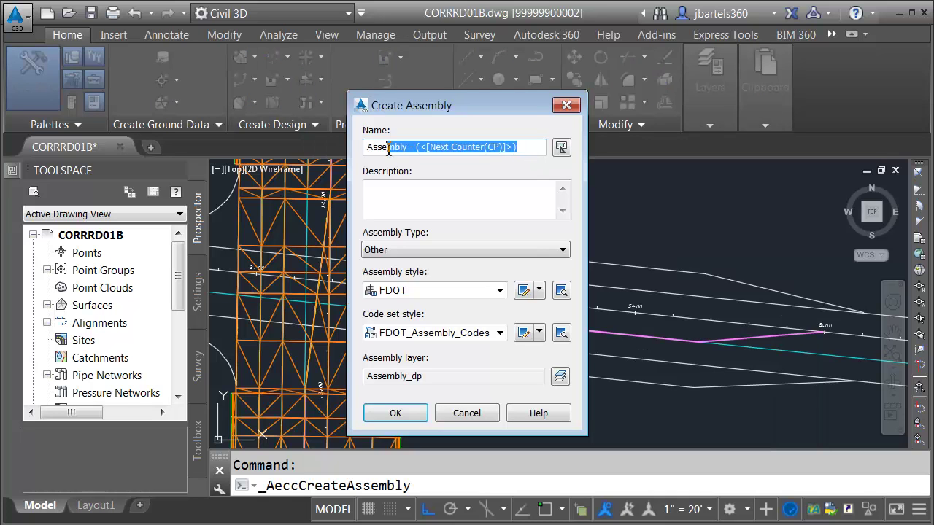
{"action": "type", "text": "Secondary St. Crown Right"}
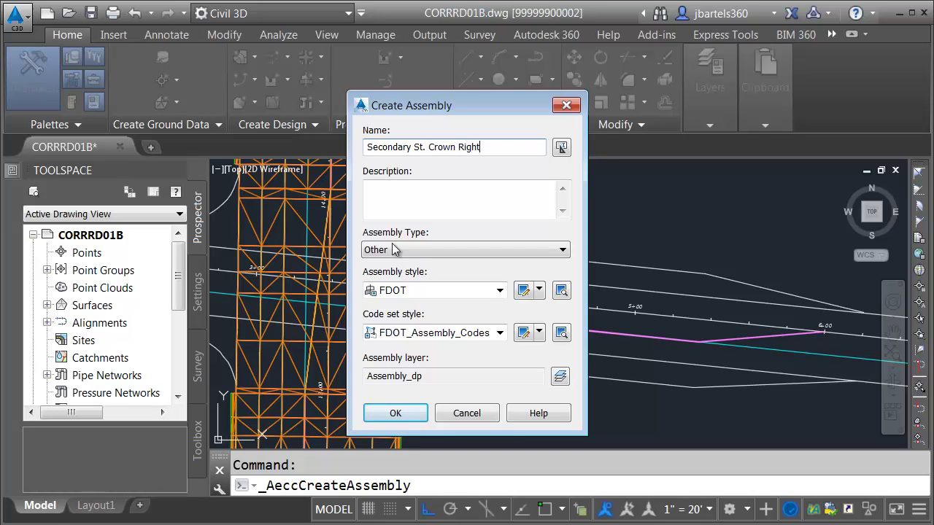
{"action": "left_click", "coordinate": [394, 250]}
{"action": "left_click", "coordinate": [396, 265]}
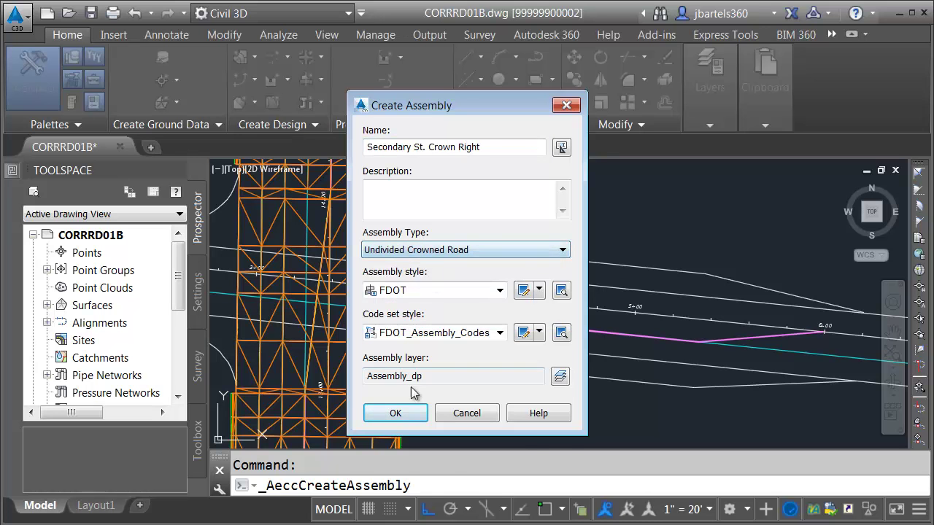
{"action": "left_click", "coordinate": [411, 414]}
{"action": "left_click", "coordinate": [576, 218]}
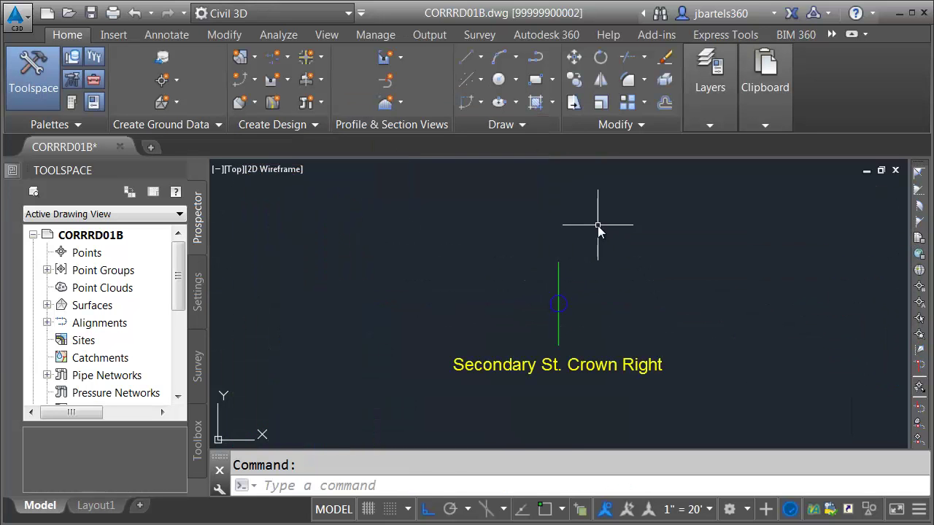
- Attach the first LaneFromTaperedMed... lane subassembly to the left side of the Secondary St. Crown Right assembly's baseline
{"action": "scroll", "coordinate": [599, 235], "scroll_direction": "down", "scroll_amount": 4}
{"action": "middle_click_drag", "start_coordinate": [659, 287], "coordinate": [578, 231]}
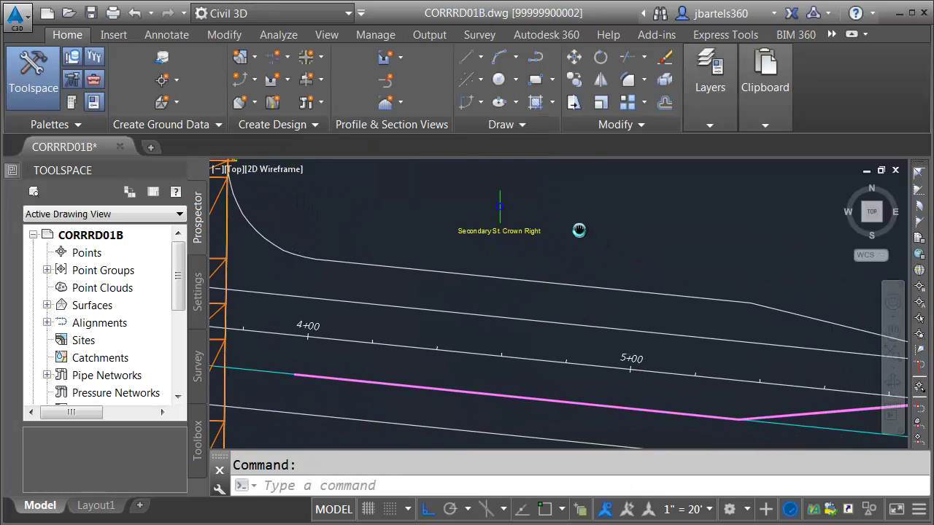
{"action": "left_click", "coordinate": [499, 194]}
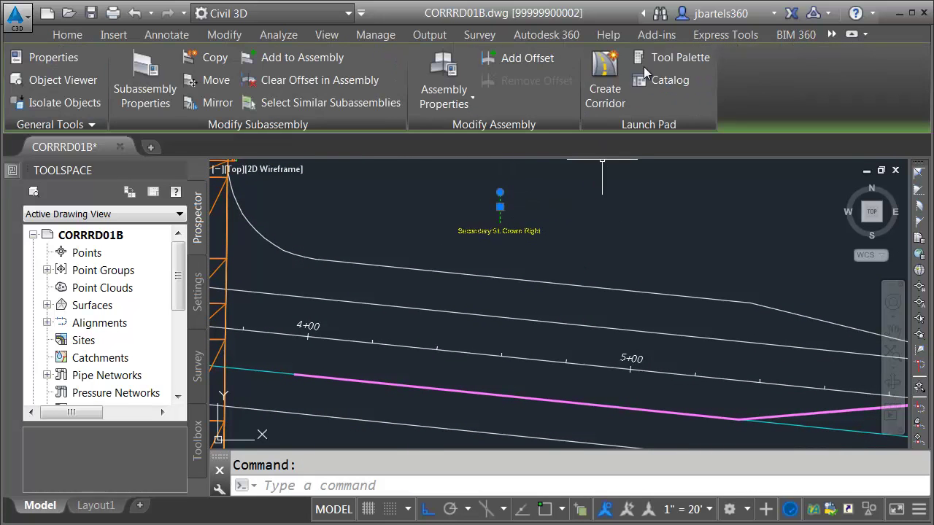
{"action": "left_click", "coordinate": [660, 58]}
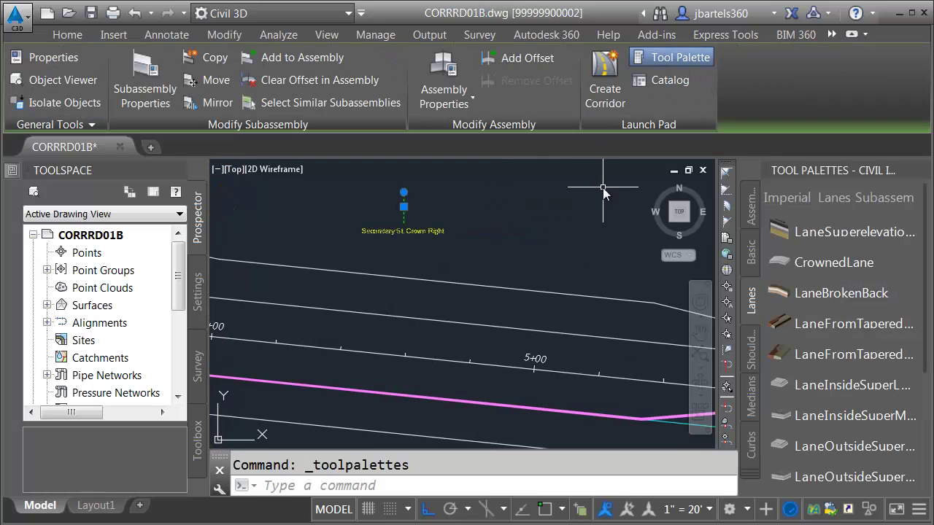
{"action": "left_click", "coordinate": [779, 325]}
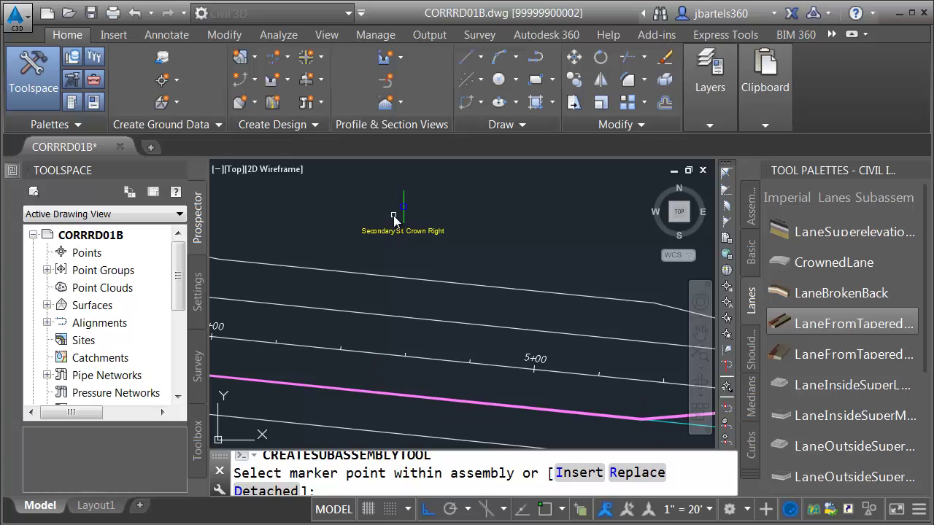
{"action": "mouse_move", "coordinate": [18, 177]}
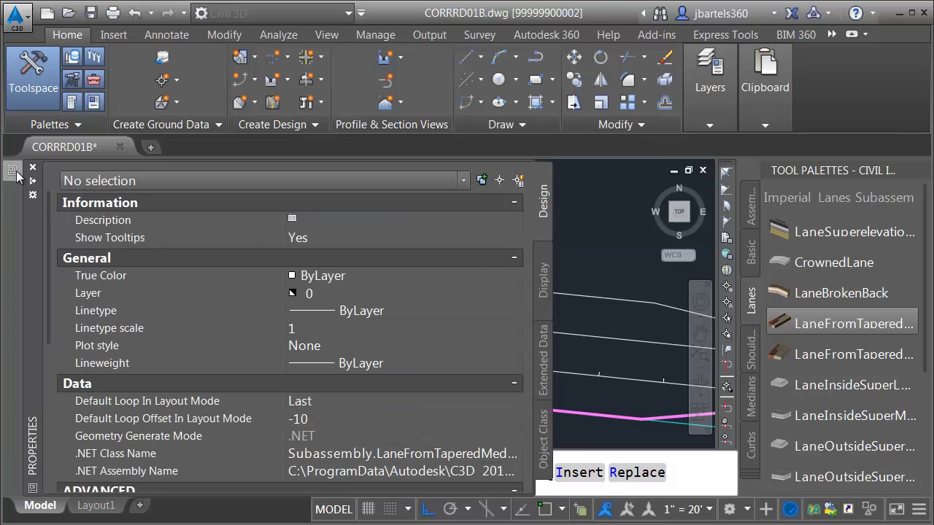
{"action": "left_click_drag", "start_coordinate": [48, 203], "coordinate": [44, 337]}
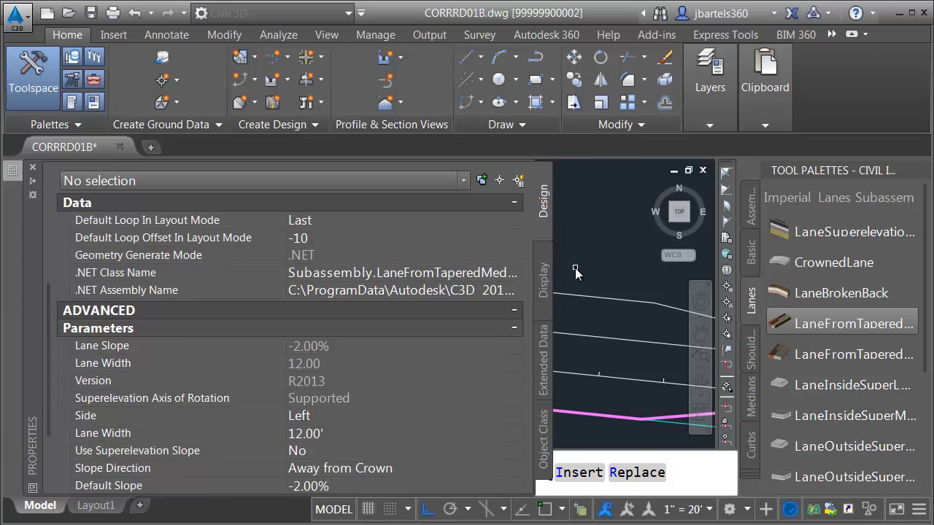
{"action": "scroll", "coordinate": [393, 208], "scroll_direction": "up", "scroll_amount": 5}
{"action": "left_click", "coordinate": [387, 210]}
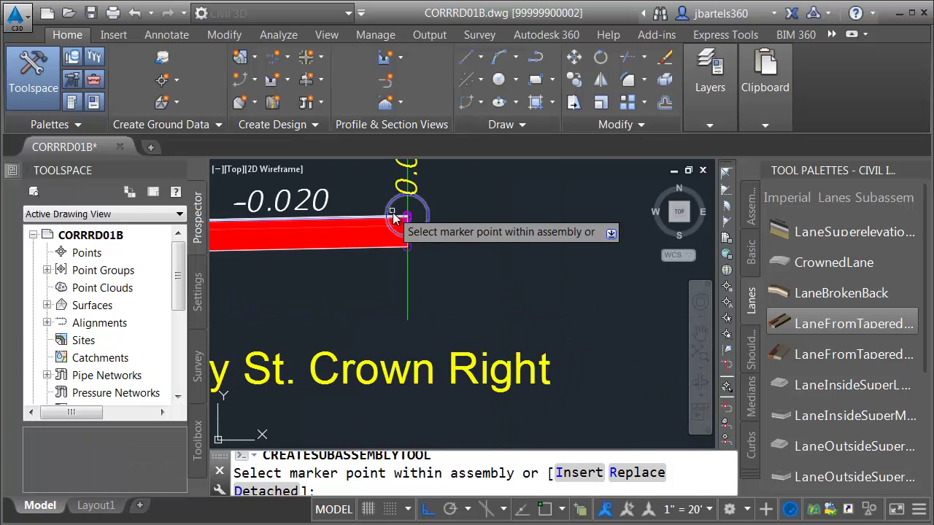
{"action": "key", "text": "Escape"}
{"action": "key", "text": "Escape"}
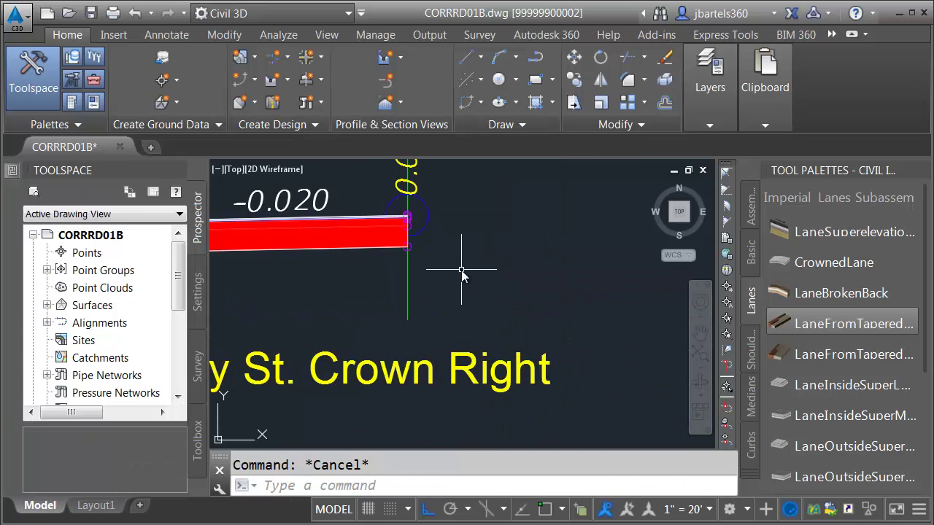
- Add two consecutive LaneSuperelevationAOR lanes, attaching each to the outer upper edge of the previous left lane
{"action": "scroll", "coordinate": [466, 278], "scroll_direction": "down", "scroll_amount": 6}
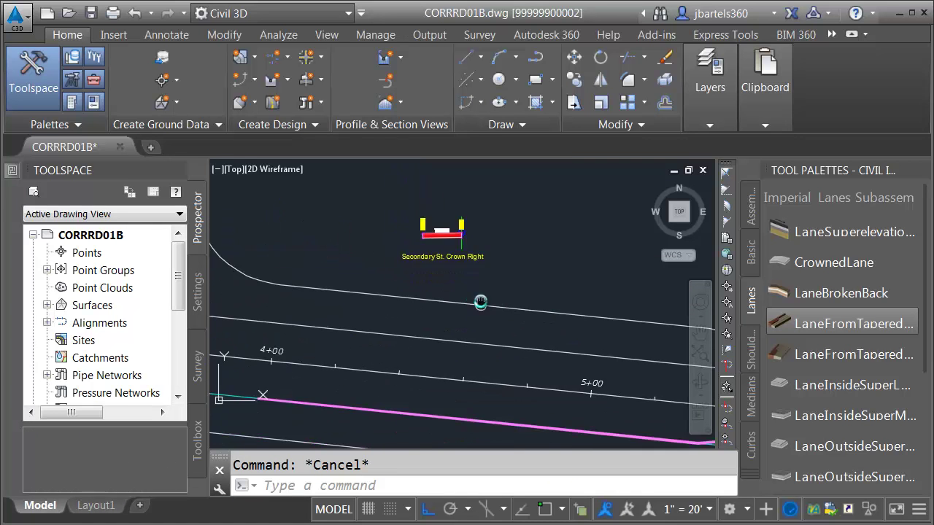
{"action": "middle_click_drag", "start_coordinate": [484, 306], "coordinate": [454, 198]}
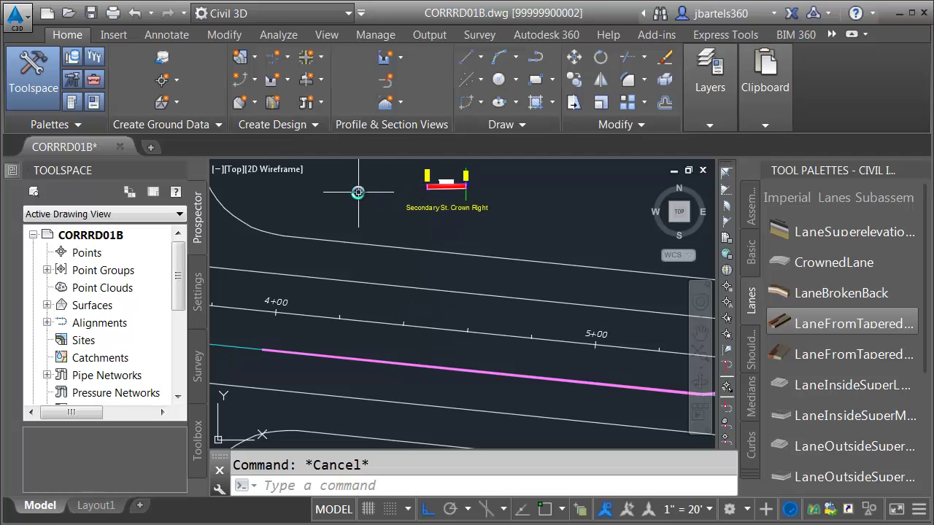
{"action": "left_click", "coordinate": [846, 231]}
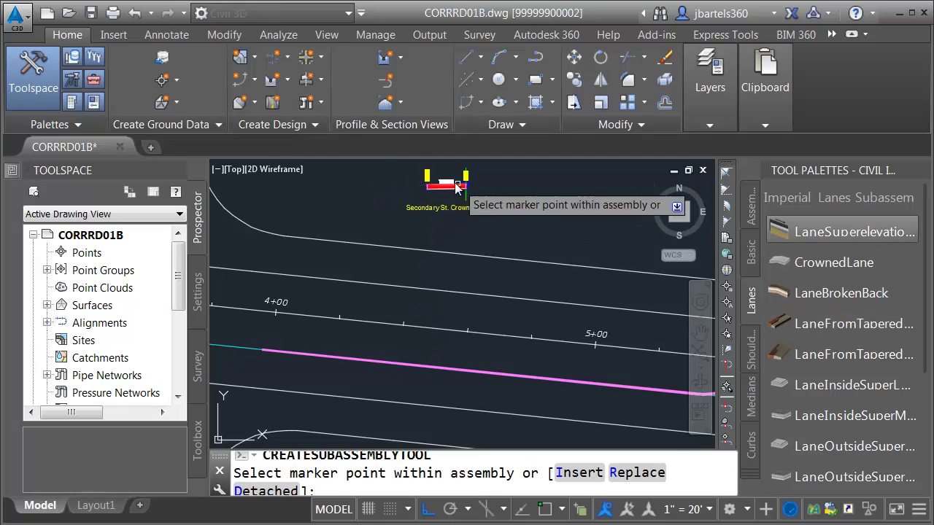
{"action": "scroll", "coordinate": [438, 186], "scroll_direction": "up", "scroll_amount": 6}
{"action": "scroll", "coordinate": [502, 282], "scroll_direction": "up", "scroll_amount": 3}
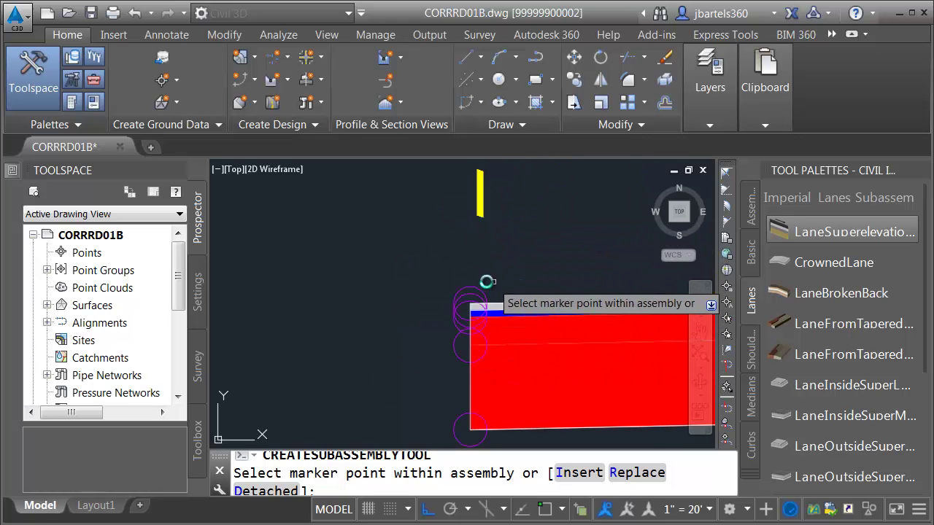
{"action": "scroll", "coordinate": [509, 272], "scroll_direction": "down", "scroll_amount": 3}
{"action": "scroll", "coordinate": [349, 310], "scroll_direction": "up", "scroll_amount": 5}
{"action": "scroll", "coordinate": [408, 283], "scroll_direction": "down", "scroll_amount": 5}
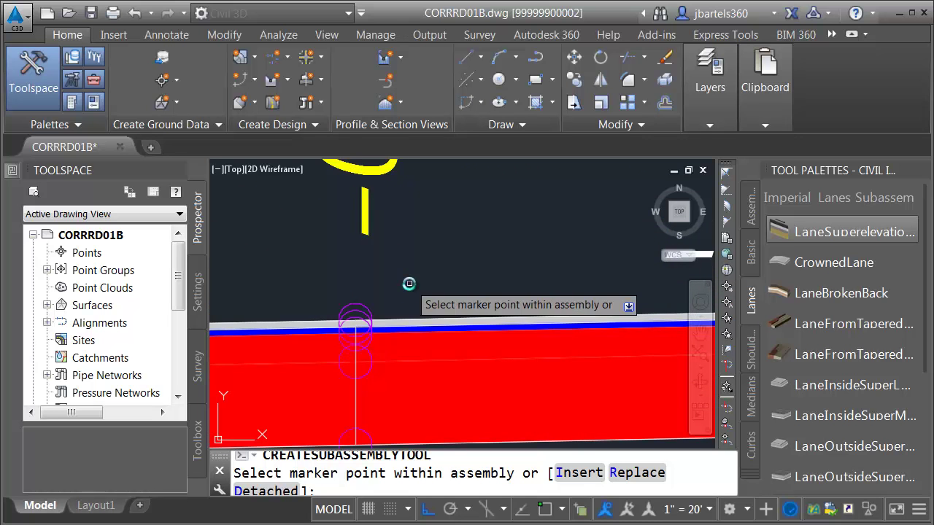
{"action": "key", "text": "Escape"}
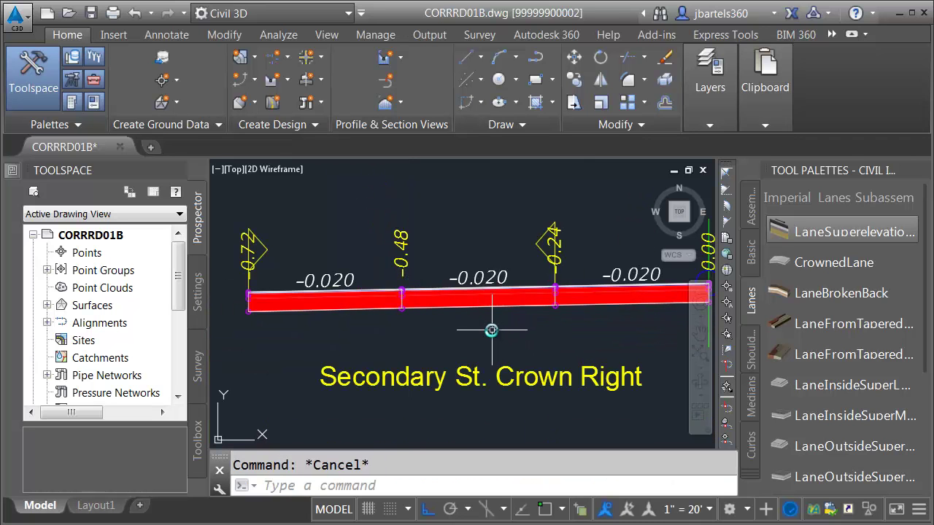
- Set both outer lanes' Pave1 depth to 0.12', Pave2 depth to 0.125', base depth to 0.5' and sub-base depth to 0.333'
{"action": "left_click", "coordinate": [432, 333]}
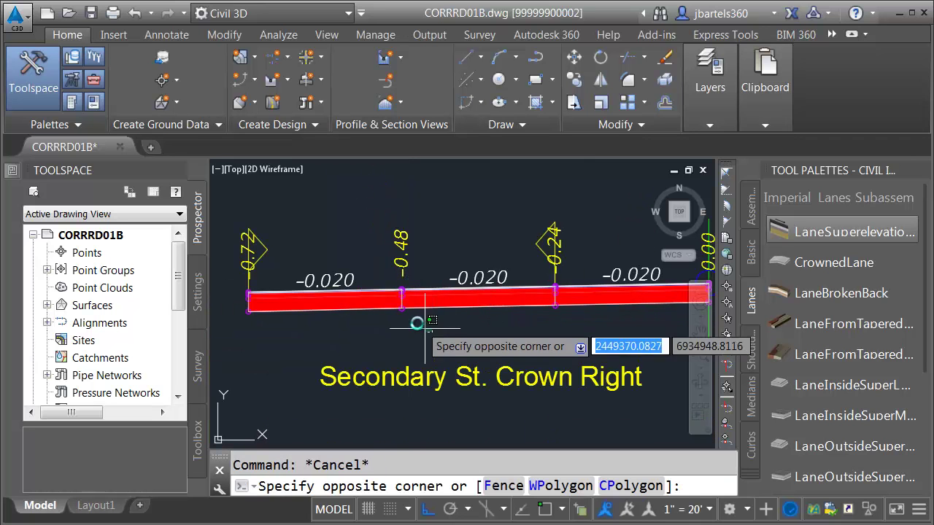
{"action": "left_click", "coordinate": [385, 306]}
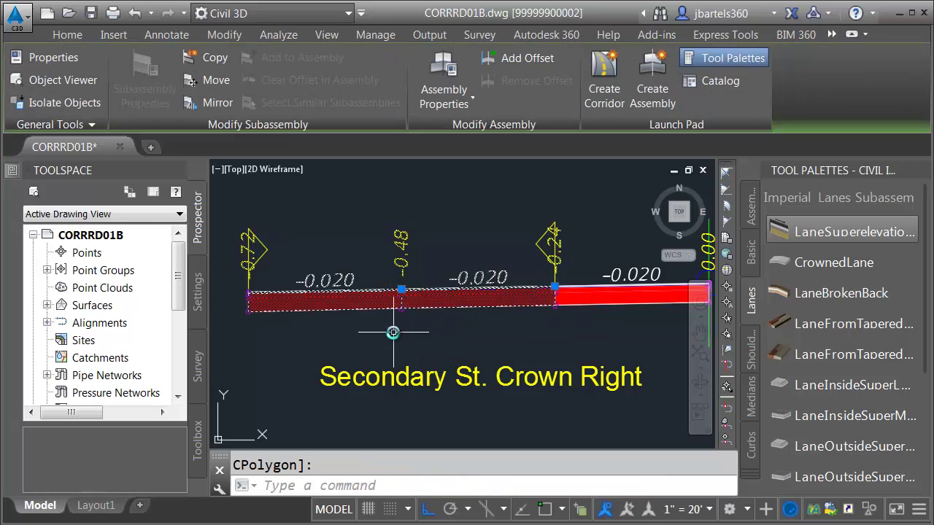
{"action": "key", "text": "ctrl+1"}
{"action": "left_click_drag", "start_coordinate": [45, 199], "coordinate": [41, 364]}
{"action": "left_click", "coordinate": [313, 395]}
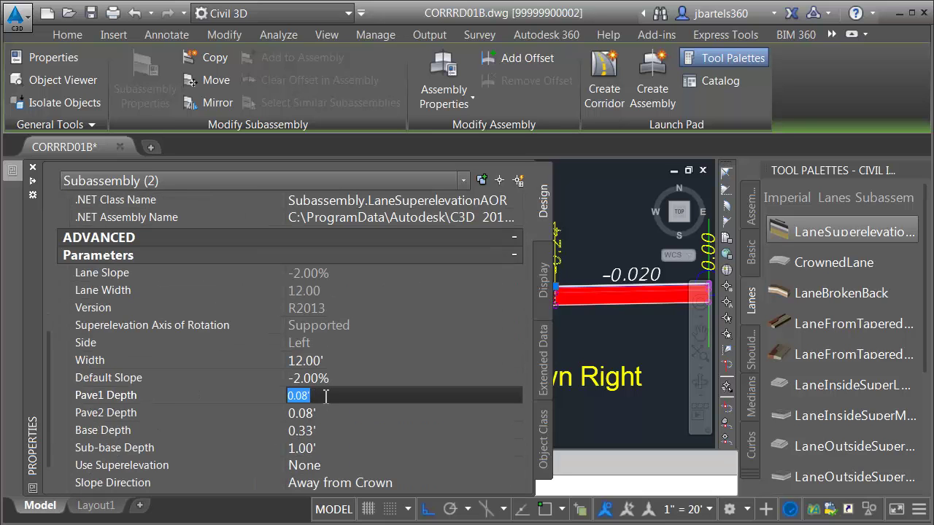
{"action": "key", "text": "Tab"}
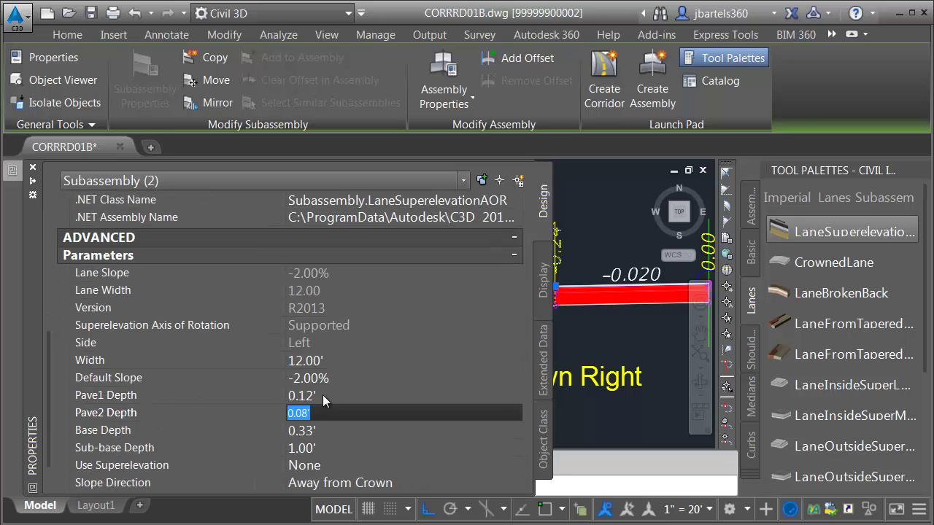
{"action": "type", "text": ".125"}
{"action": "key", "text": "Tab"}
{"action": "type", "text": ".5"}
{"action": "key", "text": "Tab"}
{"action": "type", "text": ".333"}
{"action": "key", "text": "Tab"}
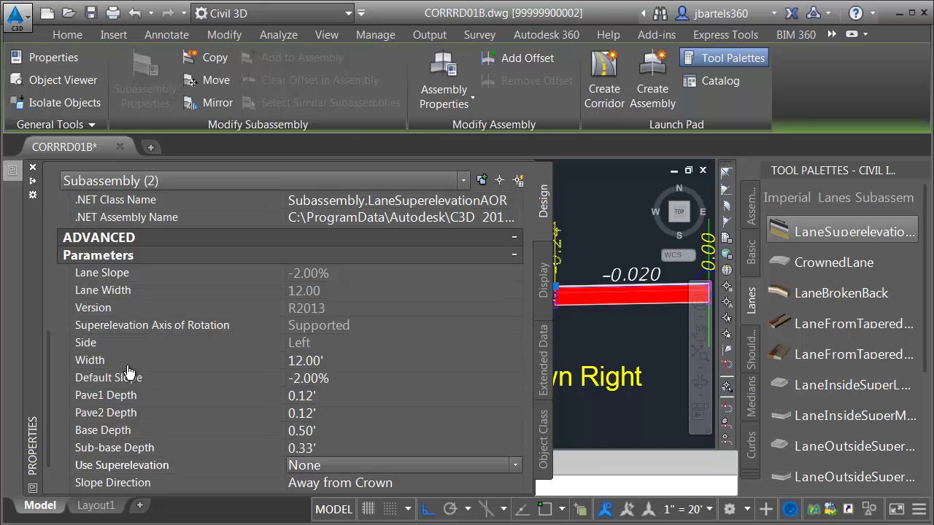
- Set Potential Pivot to No for the two outer lanes and deselect them
{"action": "scroll", "coordinate": [48, 363], "scroll_direction": "down", "scroll_amount": 2}
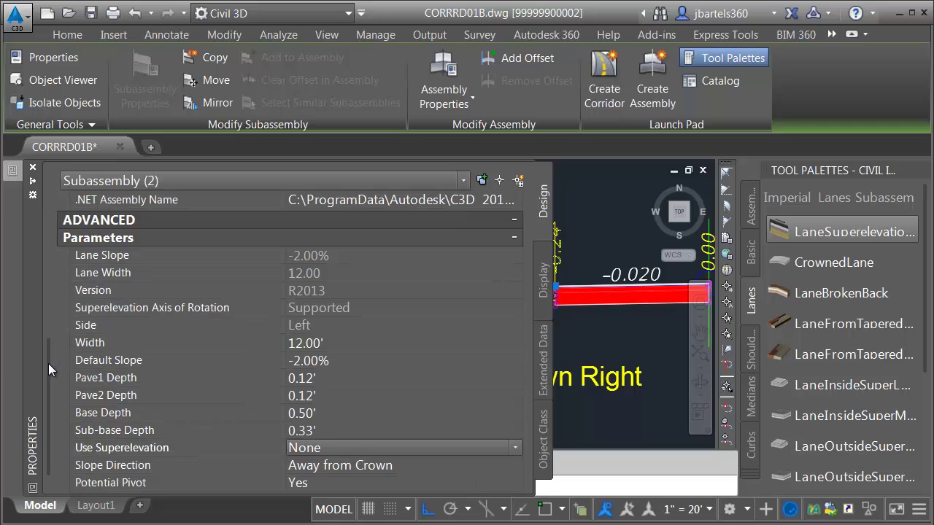
{"action": "left_click", "coordinate": [307, 465]}
{"action": "left_click", "coordinate": [307, 465]}
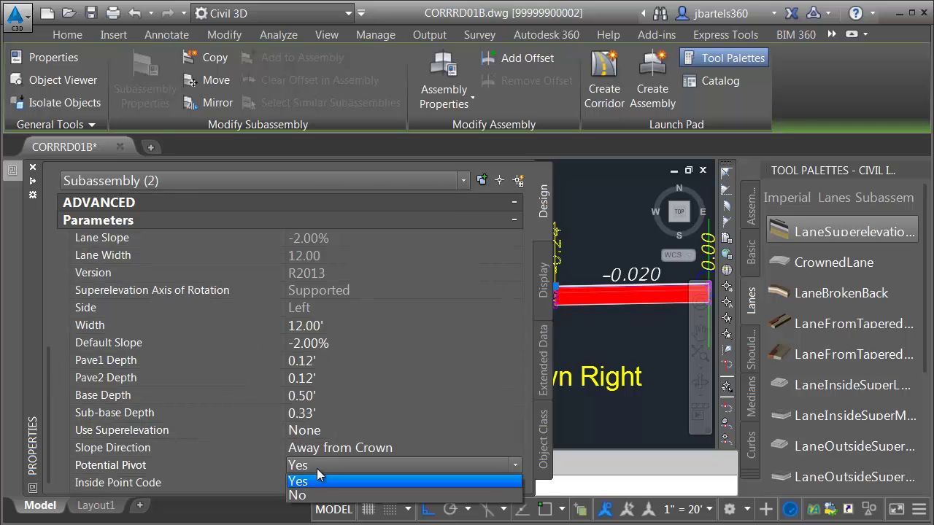
{"action": "left_click", "coordinate": [315, 494]}
{"action": "key", "text": "Escape"}
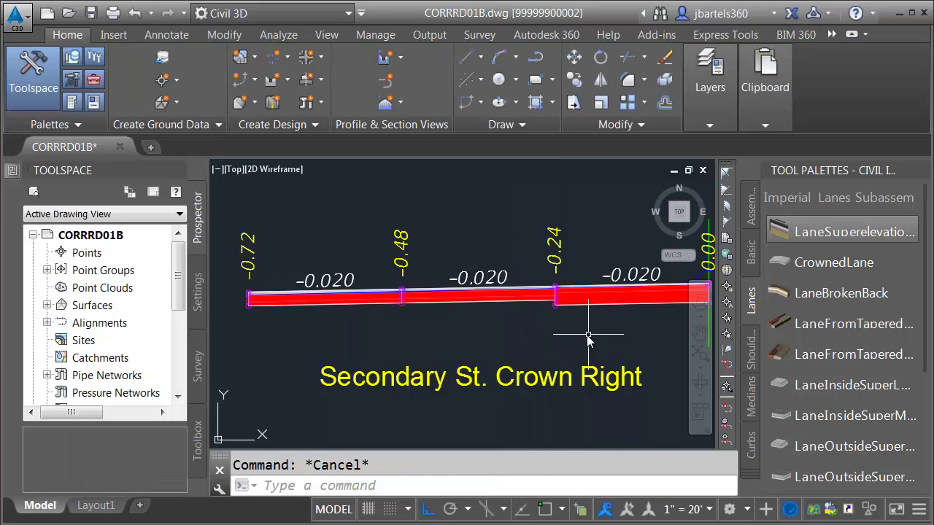
- Set the innermost lane's Pave1 and Pave2 depths to 0.12', base depth to 0.5' and sub-base depth to 0.33'
{"action": "middle_click_drag", "start_coordinate": [588, 338], "coordinate": [514, 345]}
{"action": "left_click", "coordinate": [547, 317]}
{"action": "left_click", "coordinate": [538, 308]}
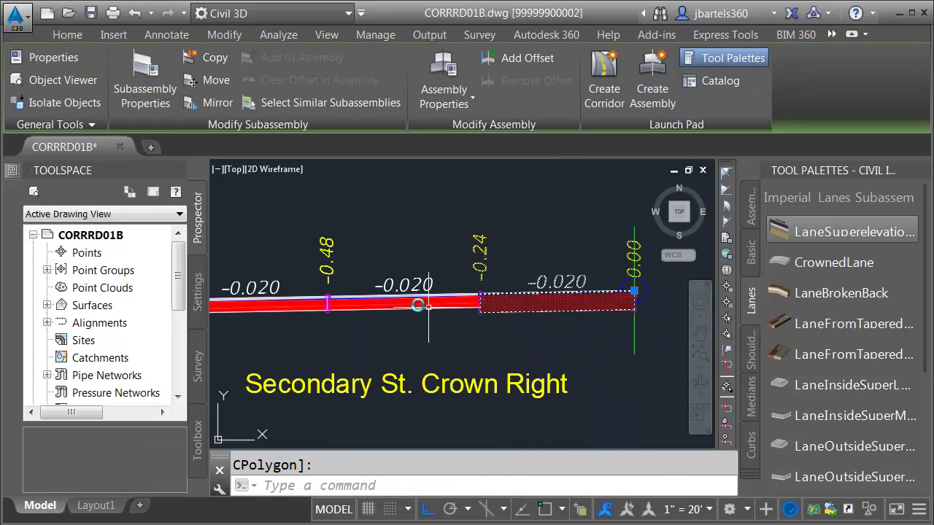
{"action": "mouse_move", "coordinate": [46, 185]}
{"action": "left_click_drag", "start_coordinate": [48, 208], "coordinate": [45, 395]}
{"action": "left_click", "coordinate": [312, 430]}
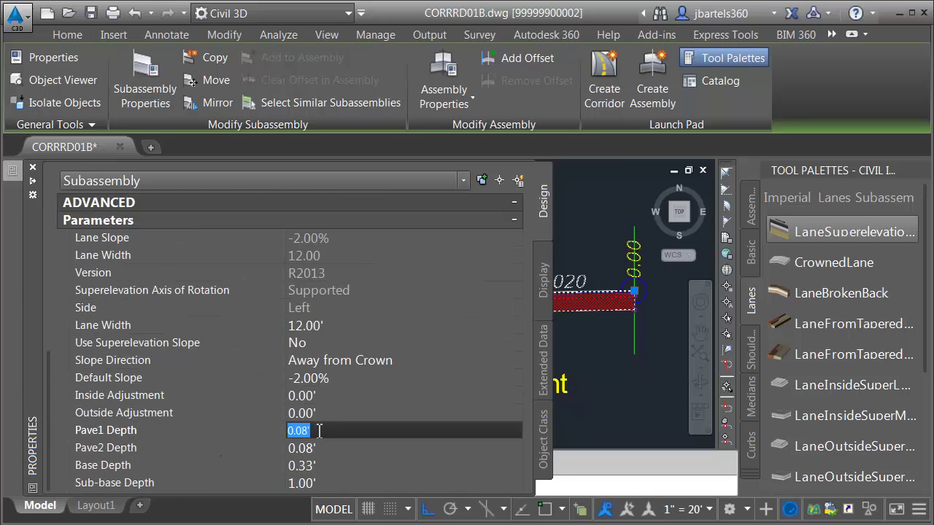
{"action": "key", "text": "Tab"}
{"action": "type", "text": ".12"}
{"action": "key", "text": "Tab"}
{"action": "type", "text": ".5"}
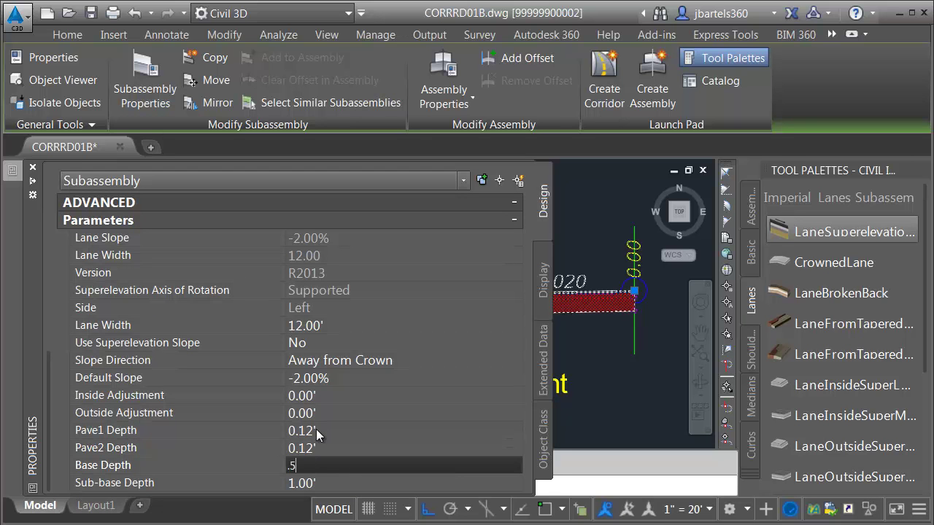
{"action": "key", "text": "Tab"}
{"action": "type", "text": ".33"}
{"action": "key", "text": "Return"}
{"action": "key", "text": "Escape"}
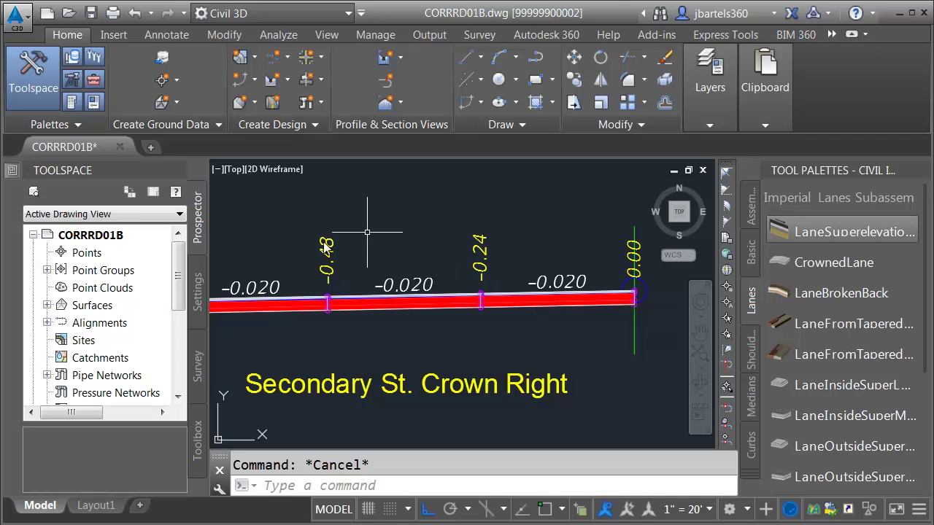
{"action": "scroll", "coordinate": [493, 330], "scroll_direction": "down", "scroll_amount": 8}
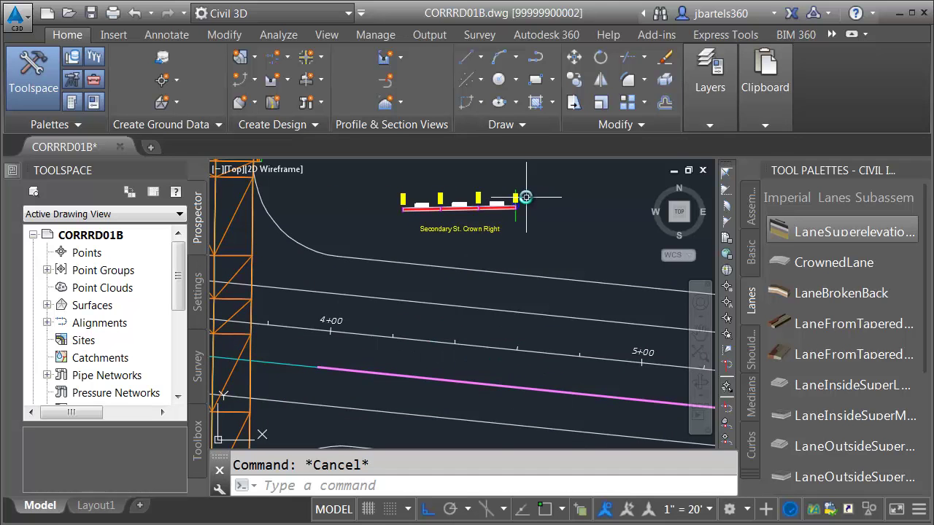
- Compare the Secondary St. Crown Right assembly's lanes and baseline with the crown line and lane lines along the secondary road east of the intersection
{"action": "scroll", "coordinate": [525, 199], "scroll_direction": "up", "scroll_amount": 5}
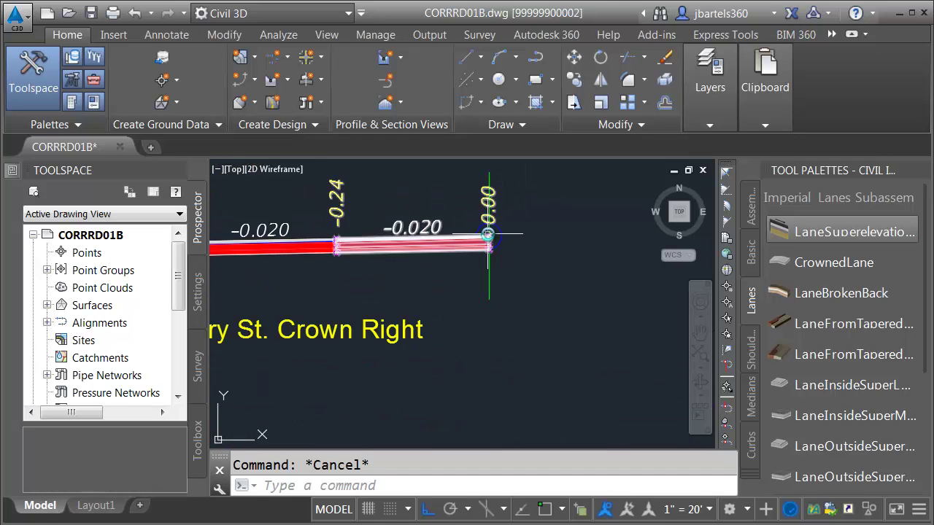
{"action": "scroll", "coordinate": [505, 252], "scroll_direction": "down", "scroll_amount": 5}
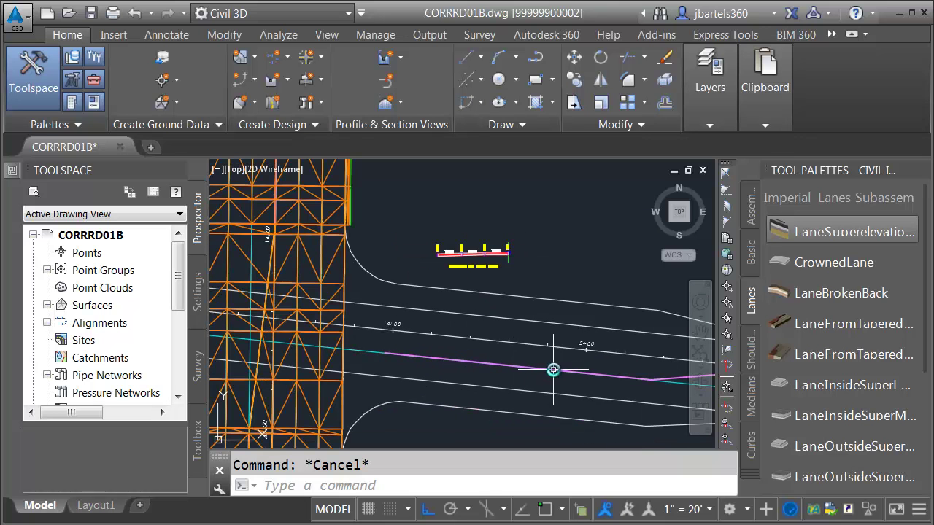
{"action": "scroll", "coordinate": [522, 286], "scroll_direction": "up", "scroll_amount": 5}
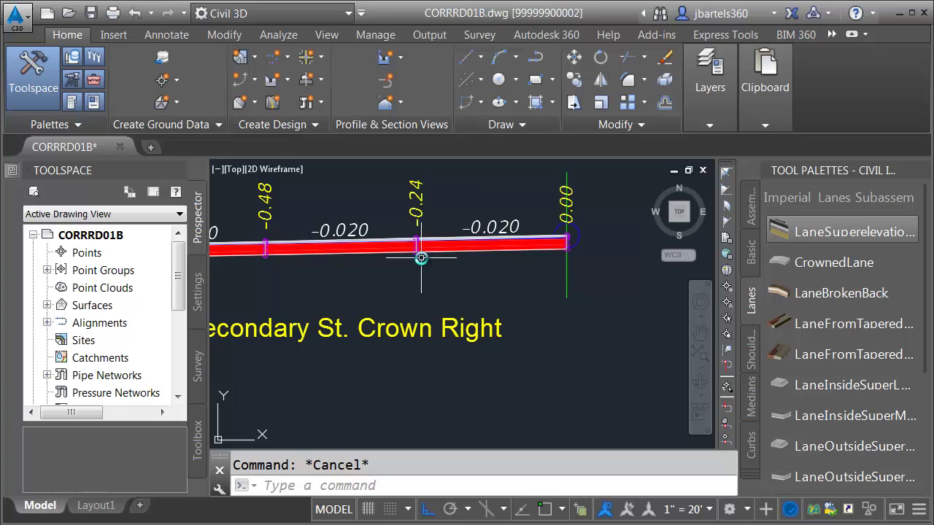
{"action": "scroll", "coordinate": [427, 260], "scroll_direction": "down", "scroll_amount": 3}
{"action": "scroll", "coordinate": [430, 319], "scroll_direction": "down", "scroll_amount": 3}
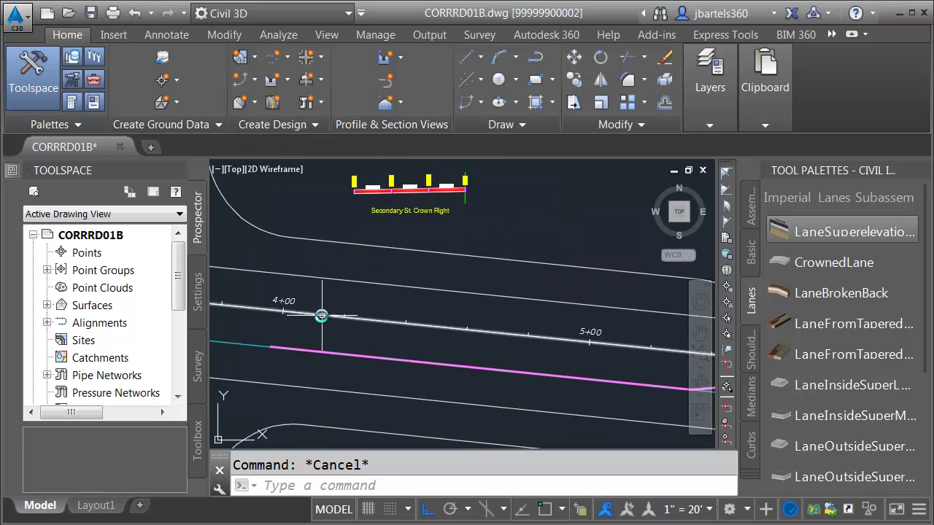
{"action": "scroll", "coordinate": [445, 182], "scroll_direction": "up", "scroll_amount": 4}
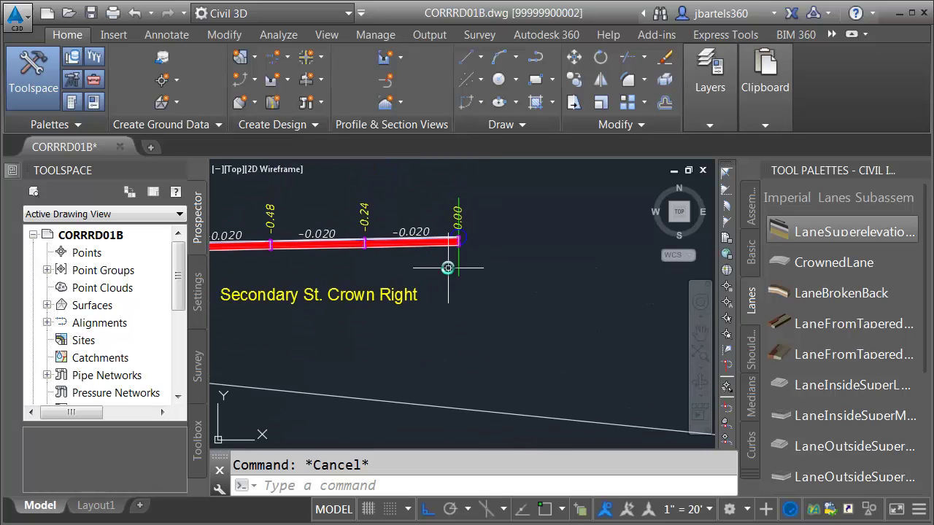
{"action": "scroll", "coordinate": [454, 334], "scroll_direction": "down", "scroll_amount": 4}
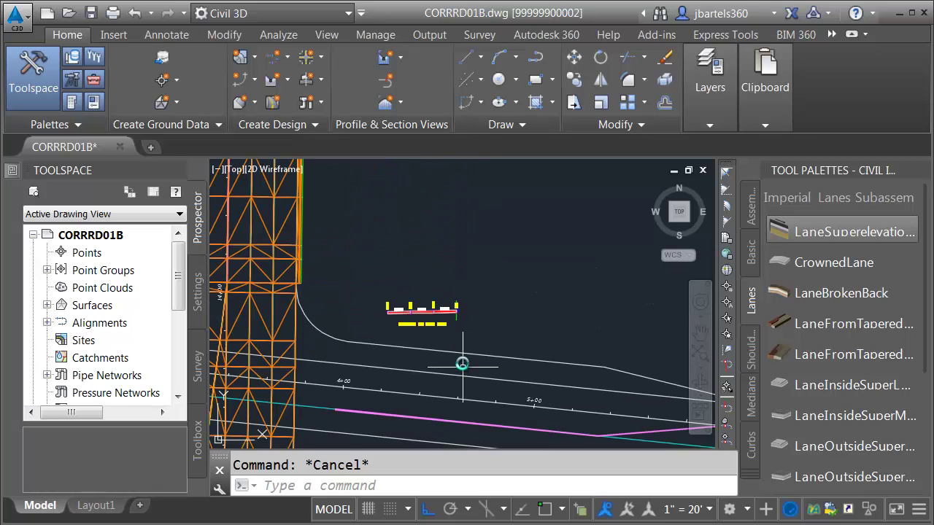
{"action": "middle_click_drag", "start_coordinate": [463, 363], "coordinate": [413, 271]}
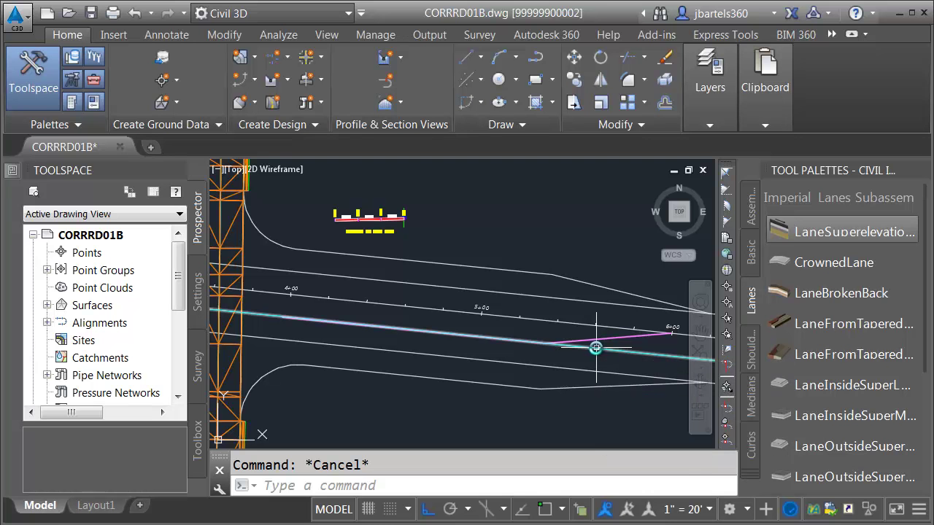
{"action": "scroll", "coordinate": [397, 222], "scroll_direction": "up", "scroll_amount": 4}
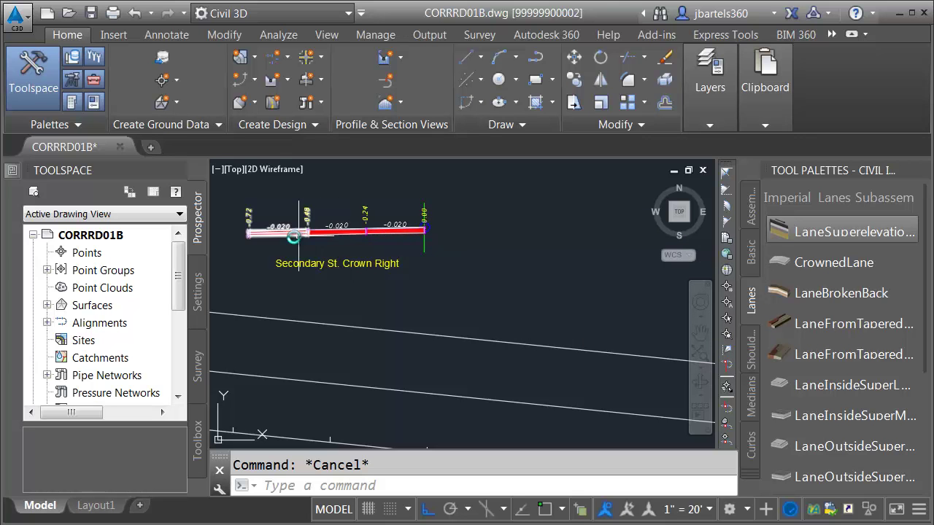
{"action": "scroll", "coordinate": [358, 262], "scroll_direction": "down", "scroll_amount": 3}
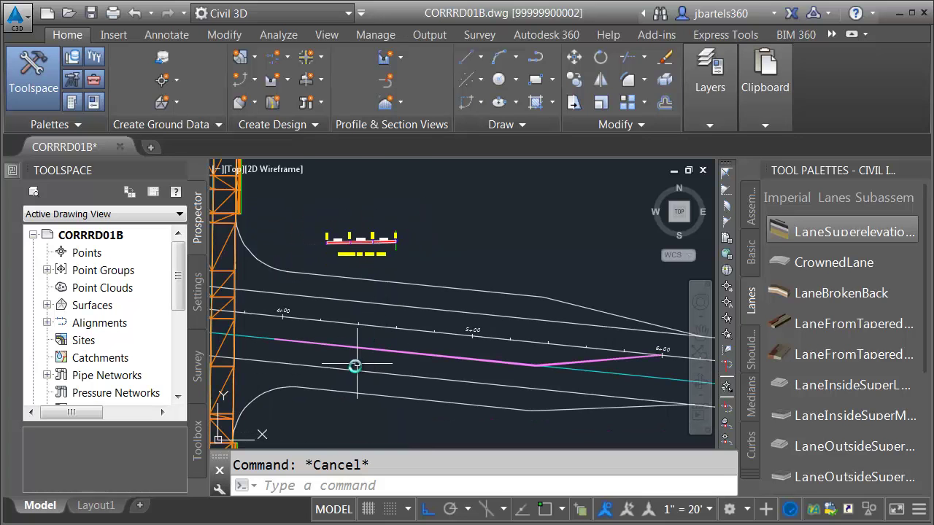
{"action": "scroll", "coordinate": [354, 361], "scroll_direction": "up", "scroll_amount": 1}
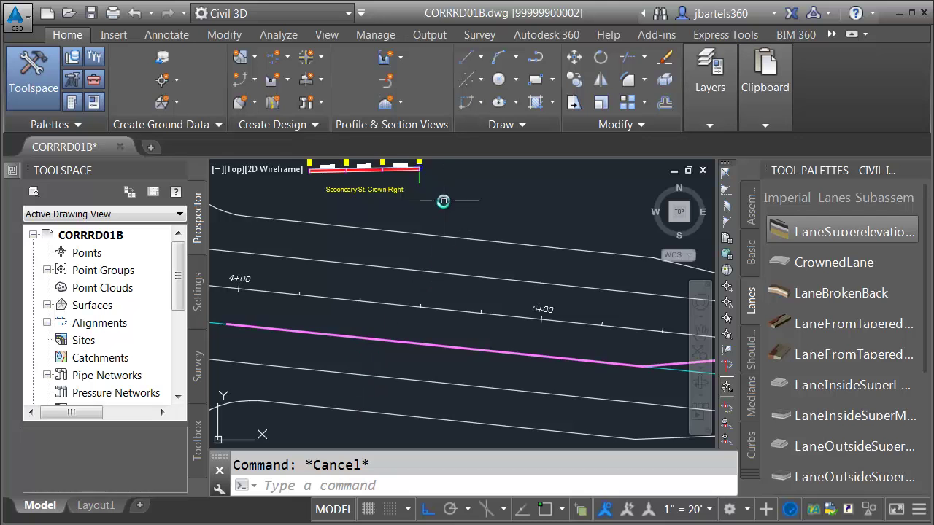
{"action": "middle_click_drag", "start_coordinate": [442, 200], "coordinate": [436, 289]}
{"action": "scroll", "coordinate": [411, 249], "scroll_direction": "up", "scroll_amount": 8}
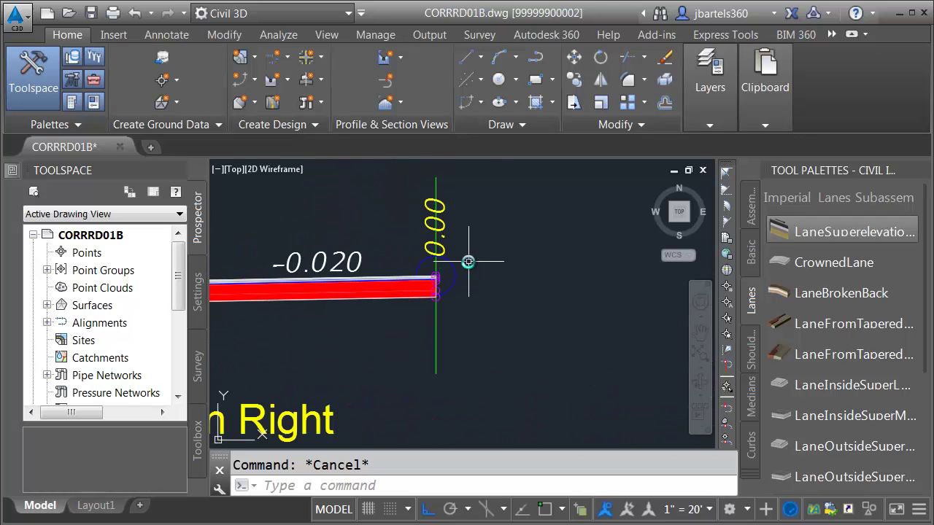
- Attach another LaneSuperelevationAOR lane at the assembly baseline, over the existing innermost left lane
{"action": "left_click", "coordinate": [795, 231]}
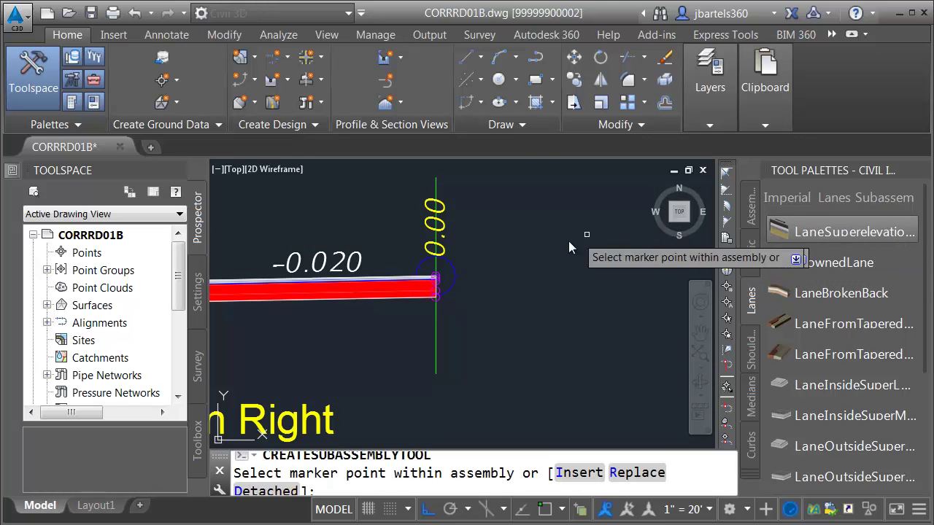
{"action": "scroll", "coordinate": [449, 268], "scroll_direction": "up", "scroll_amount": 5}
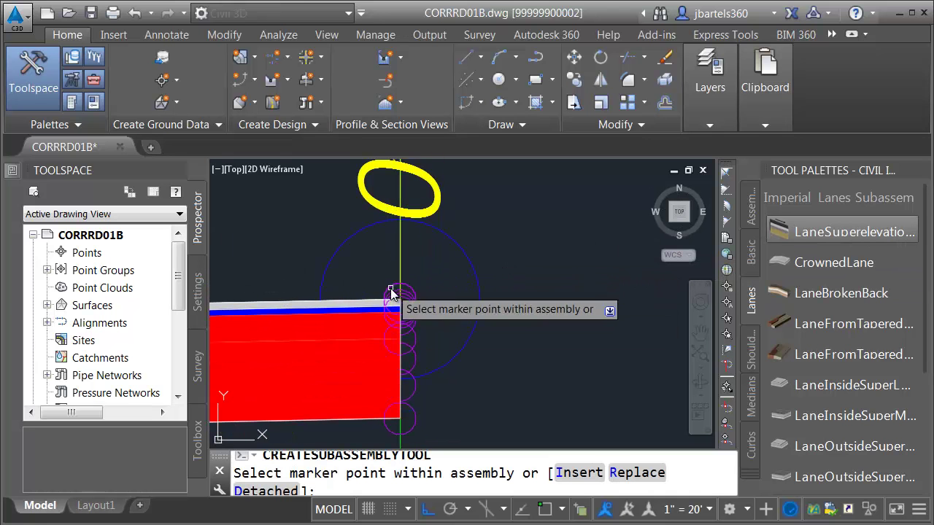
{"action": "scroll", "coordinate": [497, 281], "scroll_direction": "down", "scroll_amount": 1}
{"action": "scroll", "coordinate": [496, 283], "scroll_direction": "down", "scroll_amount": 2}
{"action": "key", "text": "Escape"}
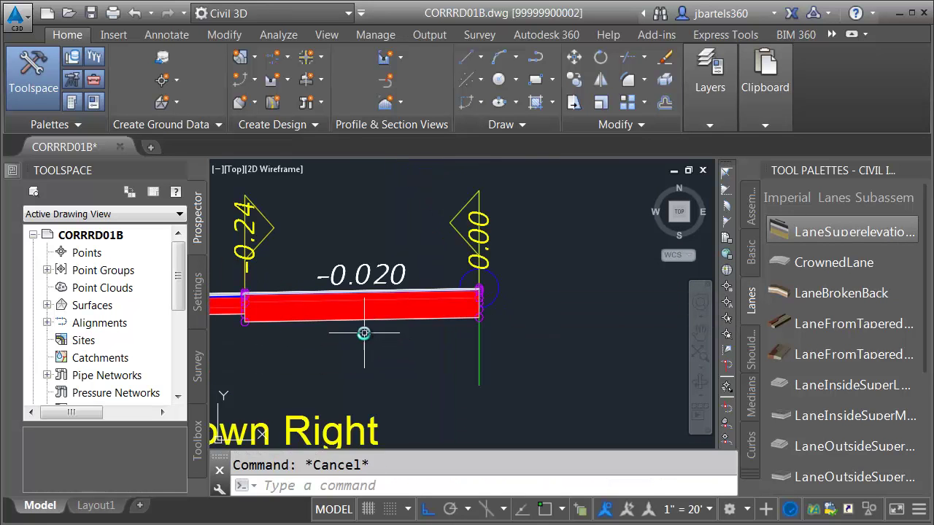
- Mirror the newly added left lane about the baseline marker point to create the first right-side lane
{"action": "left_click", "coordinate": [351, 323]}
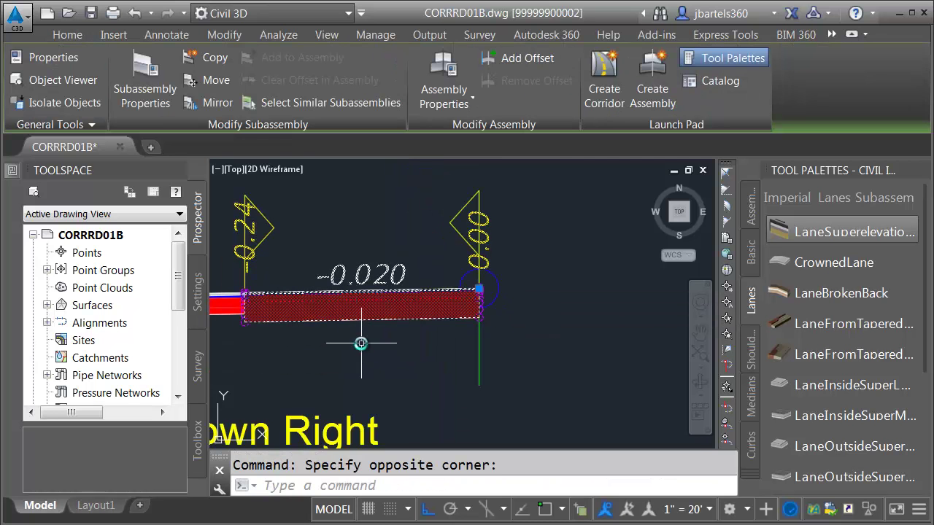
{"action": "left_click", "coordinate": [218, 104]}
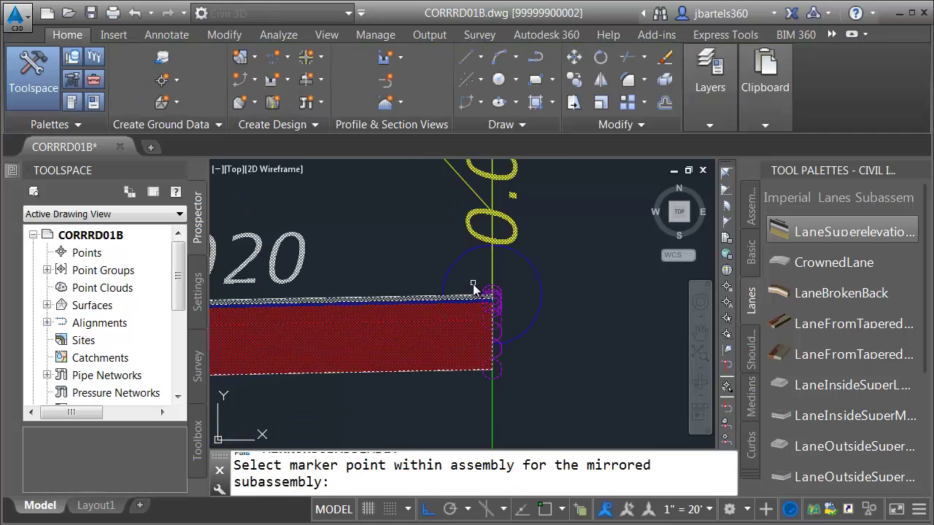
{"action": "left_click", "coordinate": [508, 291]}
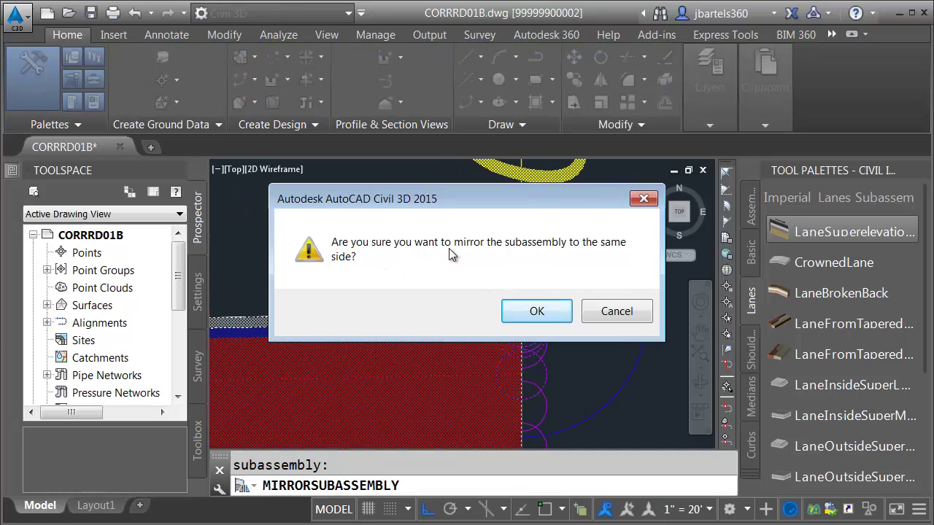
{"action": "left_click", "coordinate": [517, 313]}
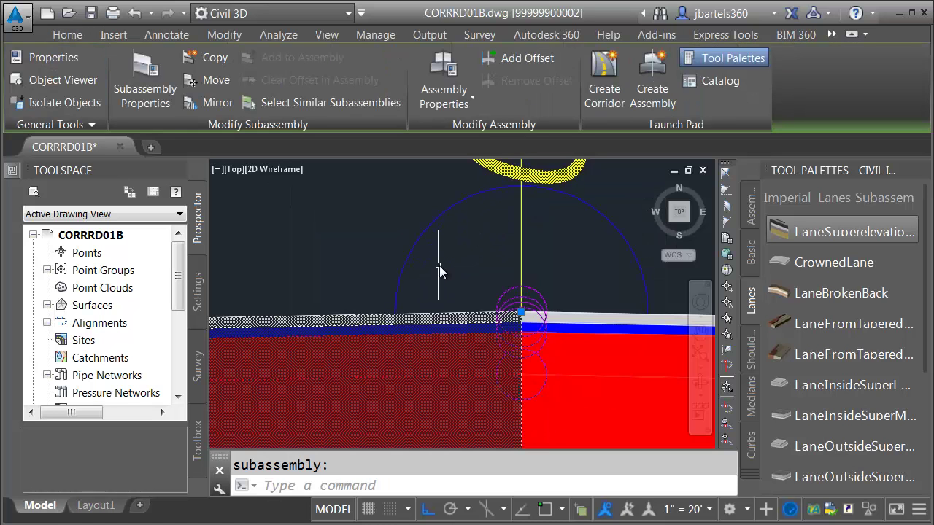
{"action": "key", "text": "Escape"}
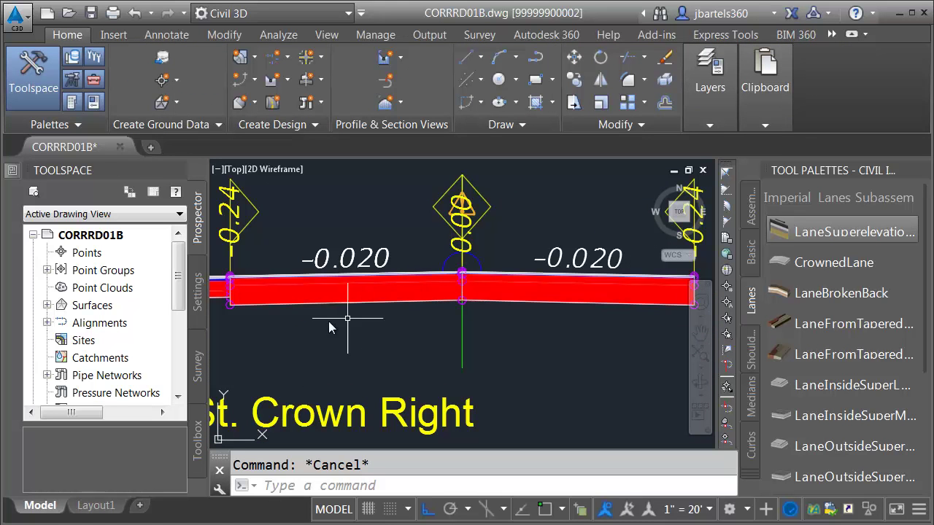
- Delete the duplicate left lane lying over the innermost left lane
{"action": "left_click", "coordinate": [245, 305]}
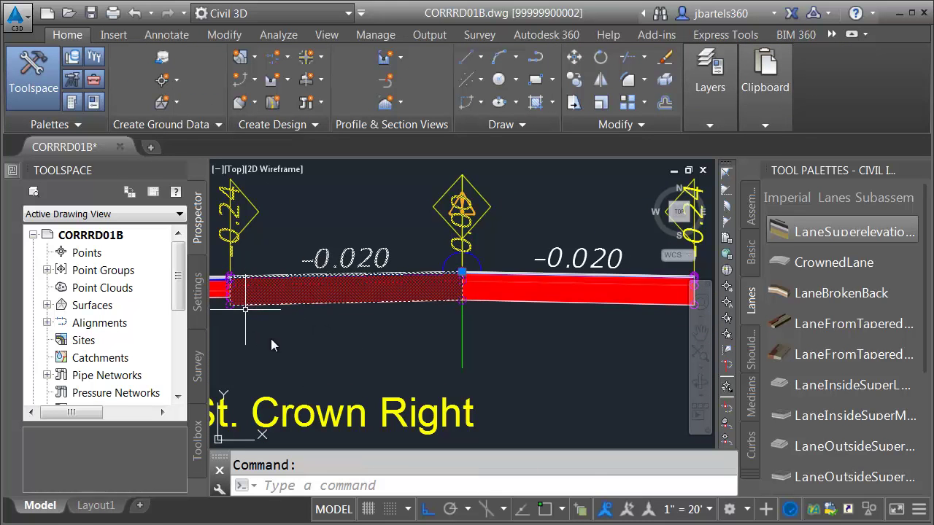
{"action": "key", "text": "Delete"}
{"action": "scroll", "coordinate": [350, 329], "scroll_direction": "down", "scroll_amount": 3}
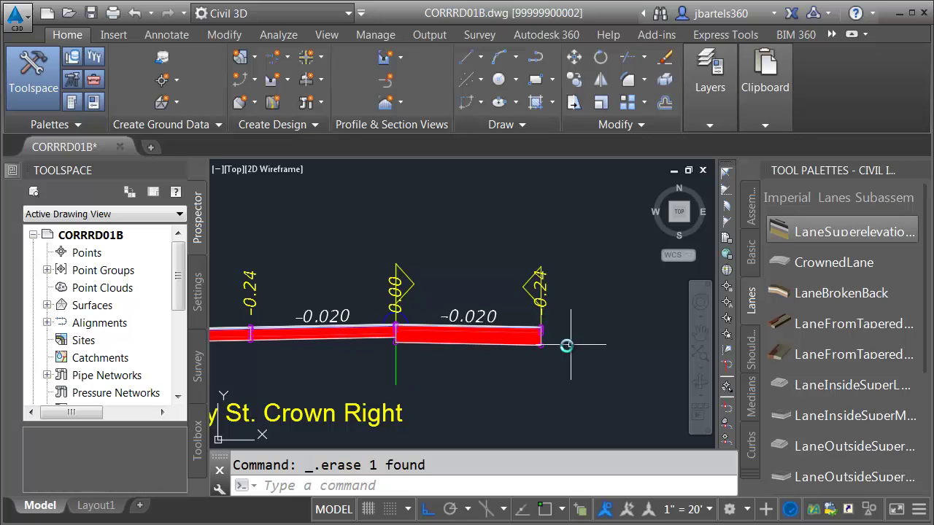
- Add a second right-side LaneSuperelevationAOR lane at the outer upper edge of the first right lane
{"action": "left_click", "coordinate": [779, 232]}
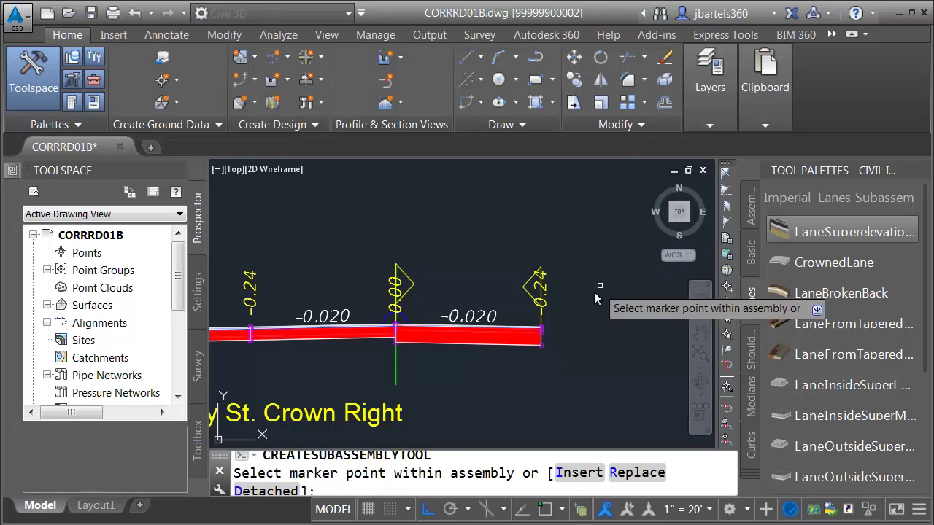
{"action": "scroll", "coordinate": [528, 334], "scroll_direction": "up", "scroll_amount": 5}
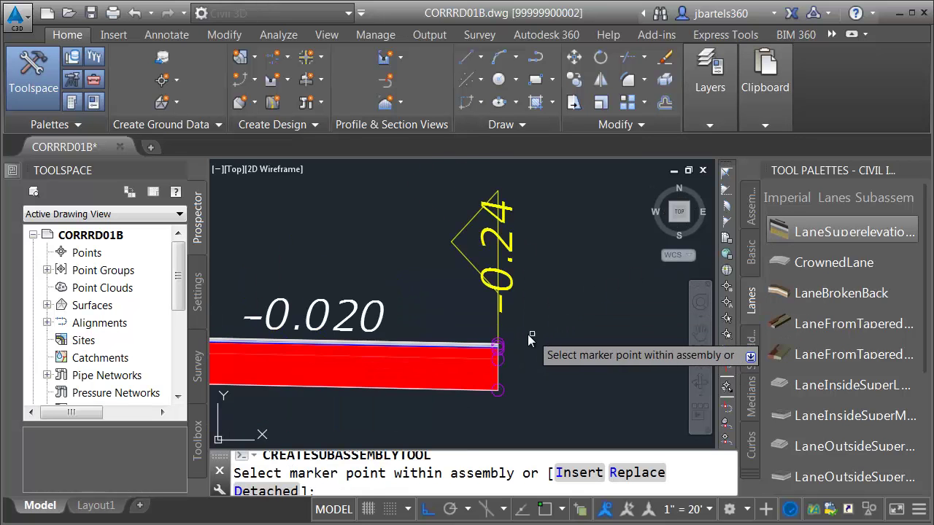
{"action": "scroll", "coordinate": [473, 352], "scroll_direction": "down", "scroll_amount": 6}
- Set both right lanes' Pave1 and Pave2 depths to 0.125', base depth to 0.5' and sub-base depth to 0.333'
{"action": "left_click", "coordinate": [485, 340]}
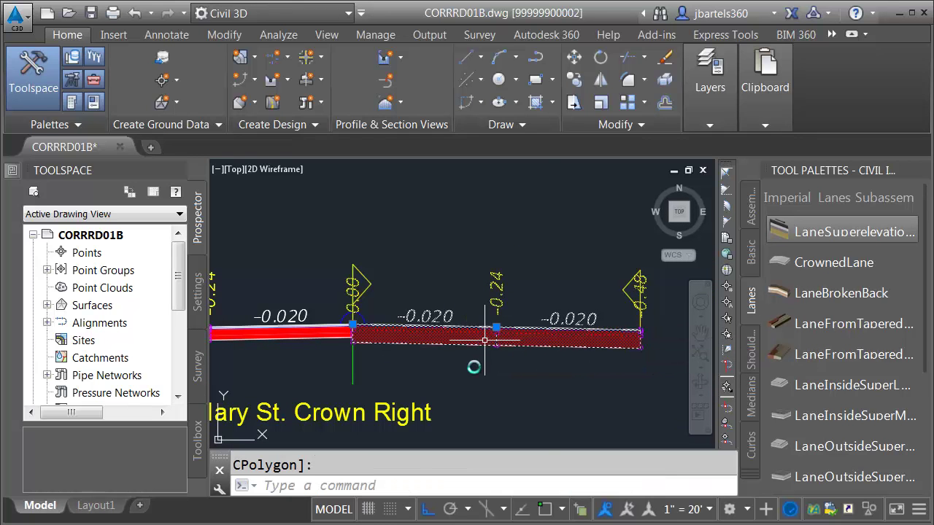
{"action": "mouse_move", "coordinate": [6, 178]}
{"action": "scroll", "coordinate": [50, 312], "scroll_direction": "down", "scroll_amount": 5}
{"action": "left_click", "coordinate": [320, 430]}
{"action": "type", "text": ".125"}
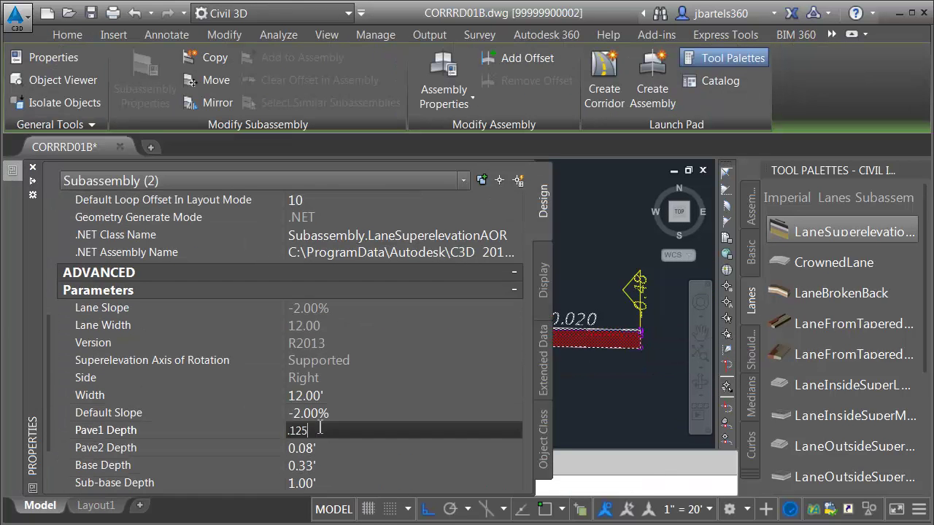
{"action": "key", "text": "Tab"}
{"action": "type", "text": ".125"}
{"action": "key", "text": "Tab"}
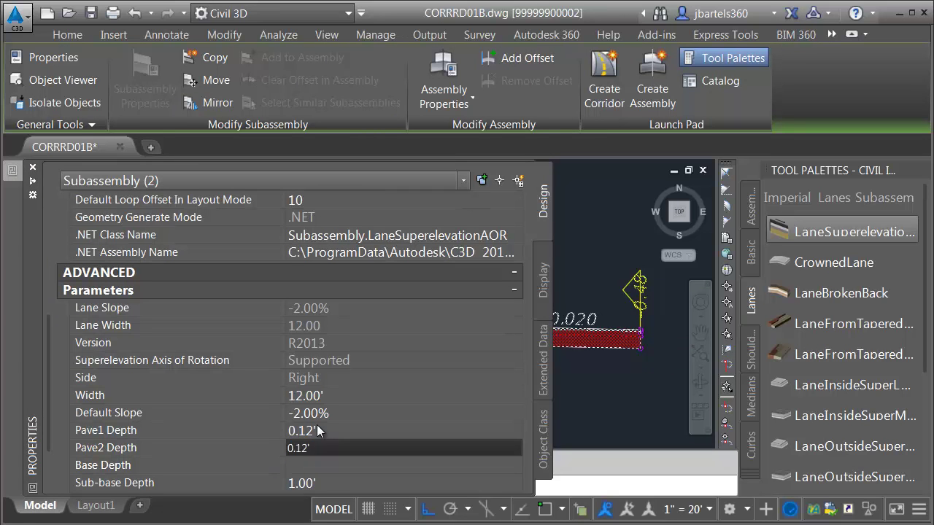
{"action": "type", "text": ".5"}
{"action": "key", "text": "Tab"}
{"action": "type", "text": ".333"}
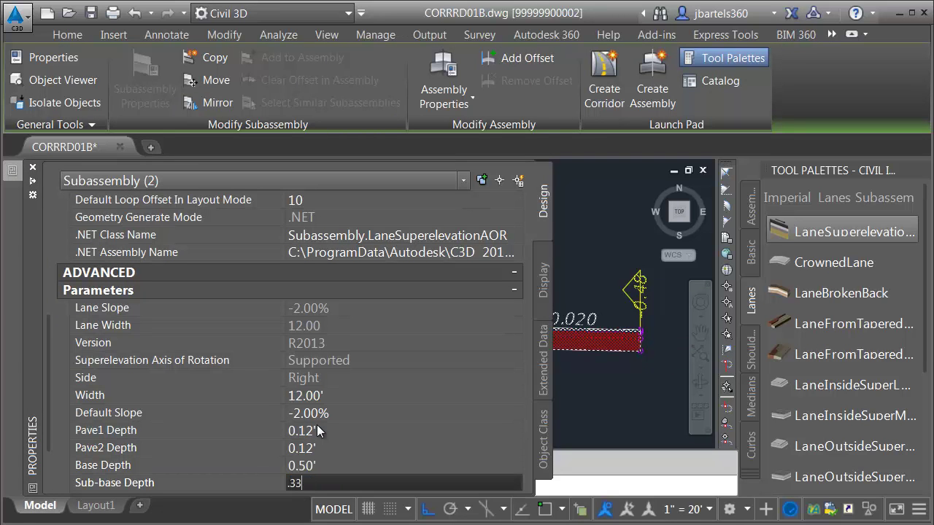
{"action": "key", "text": "Tab"}
- Set Potential Pivot to No for the two right lanes and deselect them
{"action": "scroll", "coordinate": [58, 343], "scroll_direction": "down", "scroll_amount": 1}
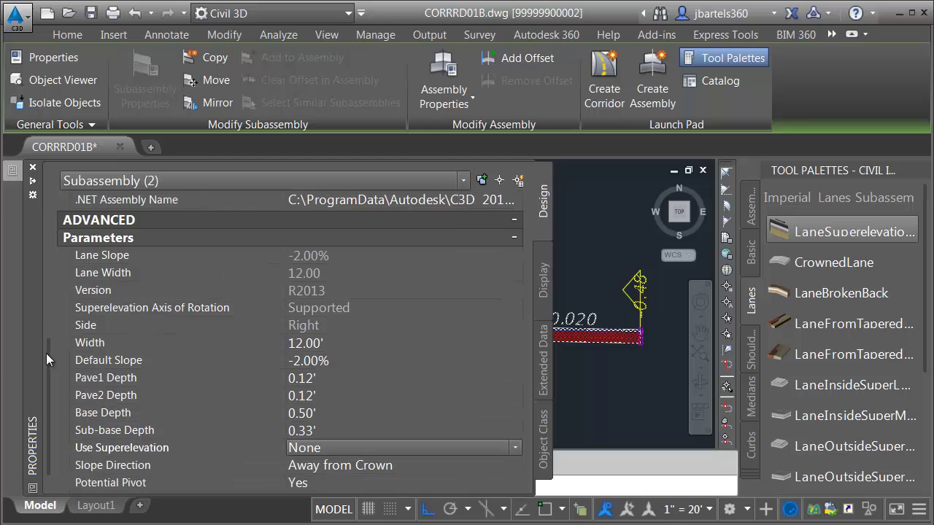
{"action": "left_click", "coordinate": [308, 464]}
{"action": "left_click", "coordinate": [317, 464]}
{"action": "left_click", "coordinate": [318, 481]}
{"action": "key", "text": "Escape"}
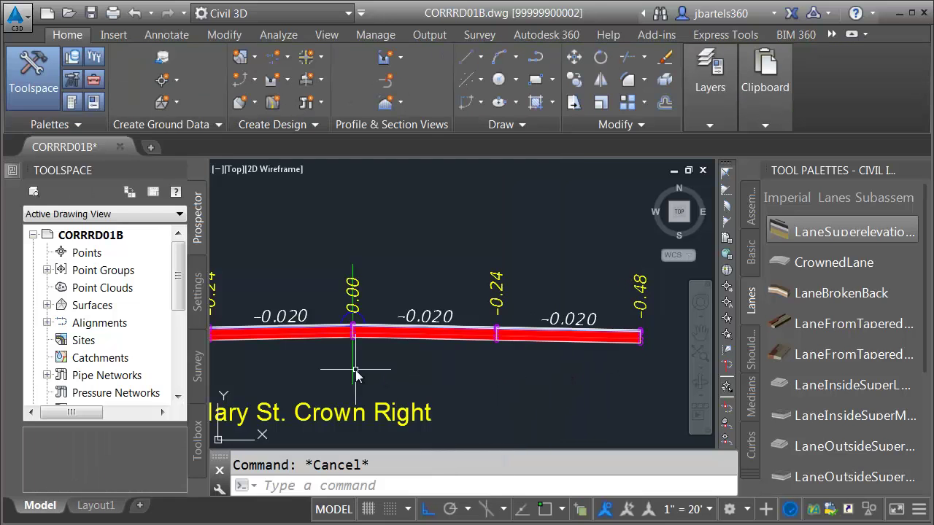
- Open the Secondary St. Crown Right assembly's properties and display its construction structure
{"action": "left_click", "coordinate": [354, 372]}
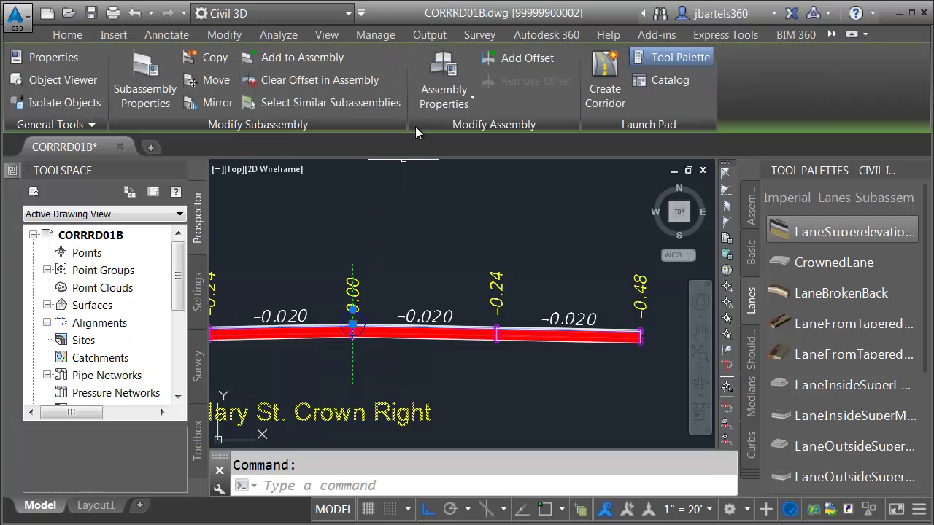
{"action": "left_click", "coordinate": [442, 67]}
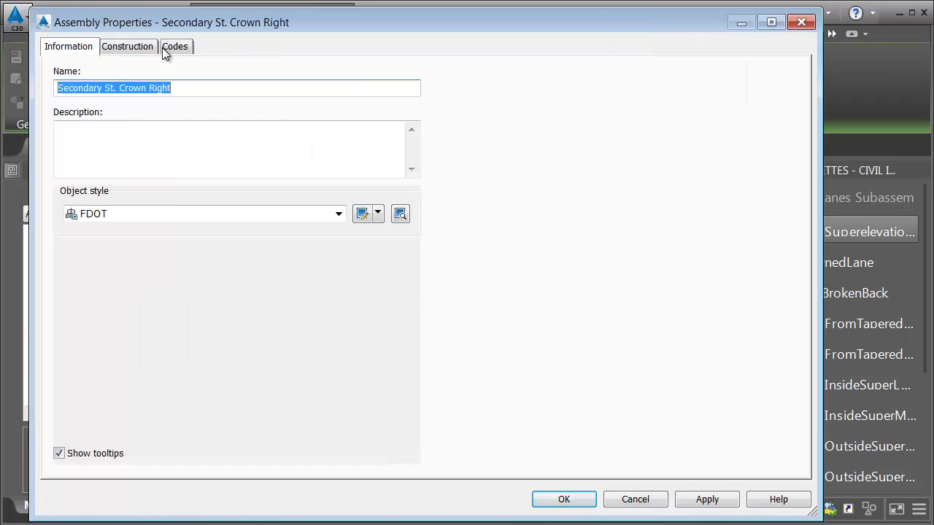
{"action": "left_click", "coordinate": [135, 47]}
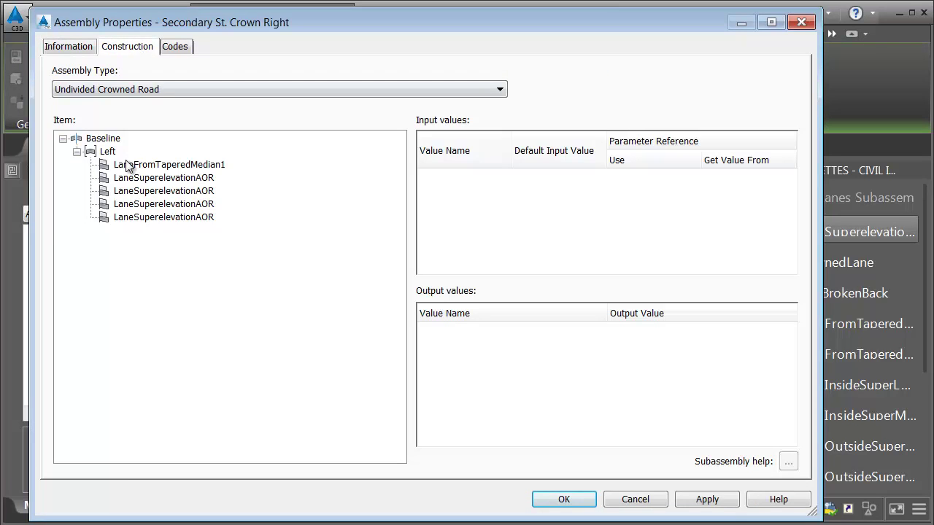
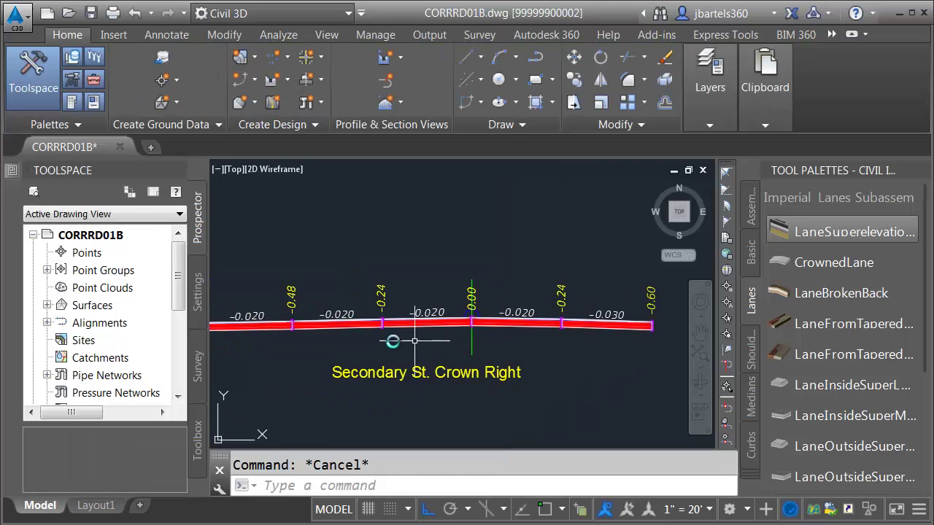
{"action": "left_click", "coordinate": [372, 376]}
{"action": "scroll", "coordinate": [369, 370], "scroll_direction": "down", "scroll_amount": 6}
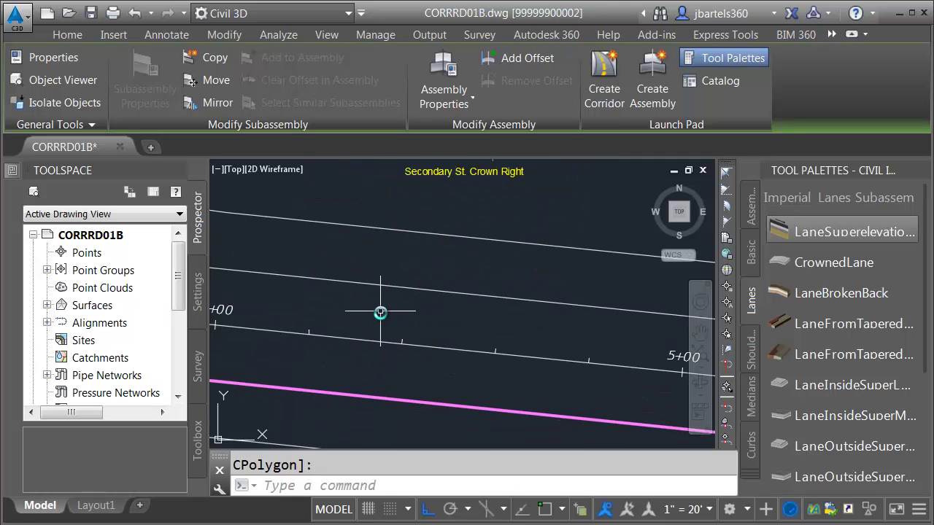
{"action": "middle_click_drag", "start_coordinate": [428, 219], "coordinate": [406, 285]}
{"action": "scroll", "coordinate": [406, 284], "scroll_direction": "up", "scroll_amount": 4}
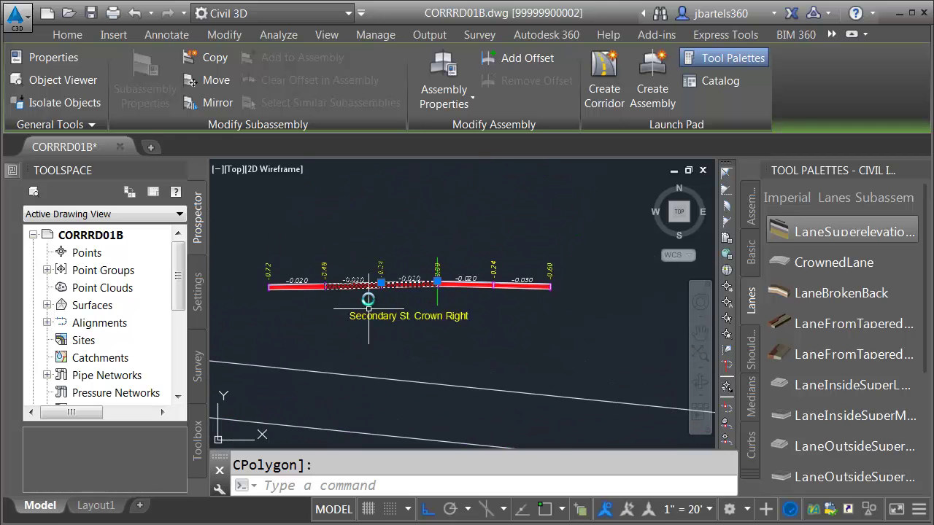
{"action": "key", "text": "ctrl+1"}
{"action": "scroll", "coordinate": [39, 200], "scroll_direction": "down", "scroll_amount": 5}
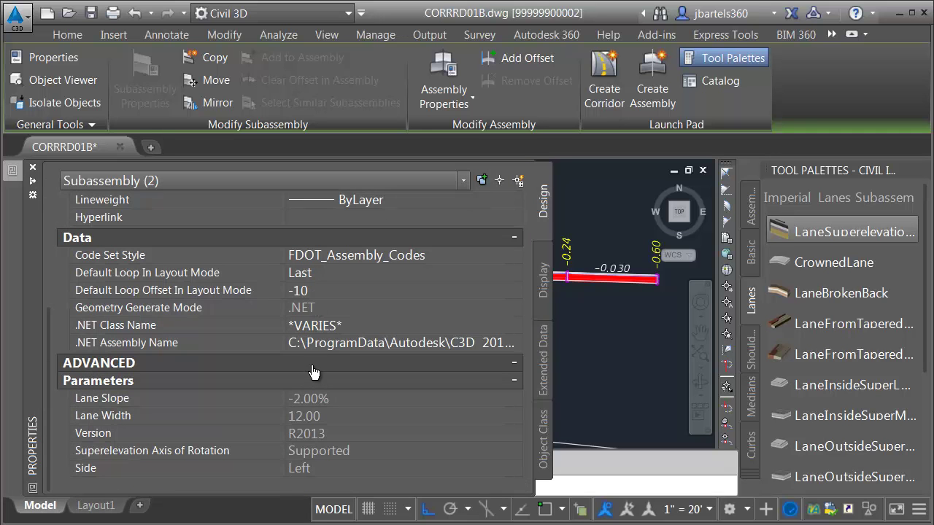
{"action": "key", "text": "Escape"}
{"action": "key", "text": "ctrl+1"}
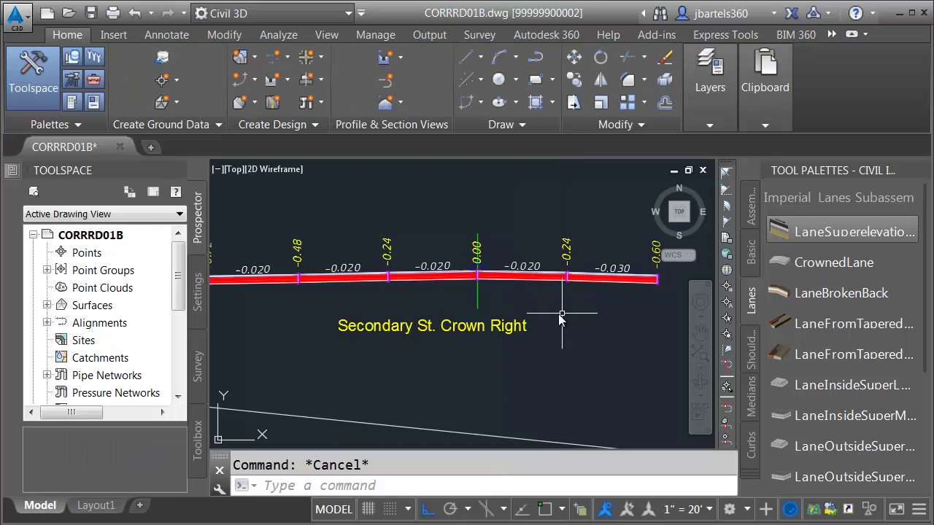
- Set Use Superelevation Slope to Left Inside Lane for the tapered median lane immediately left of the crown
{"action": "left_click", "coordinate": [442, 280]}
{"action": "key", "text": "ctrl+1"}
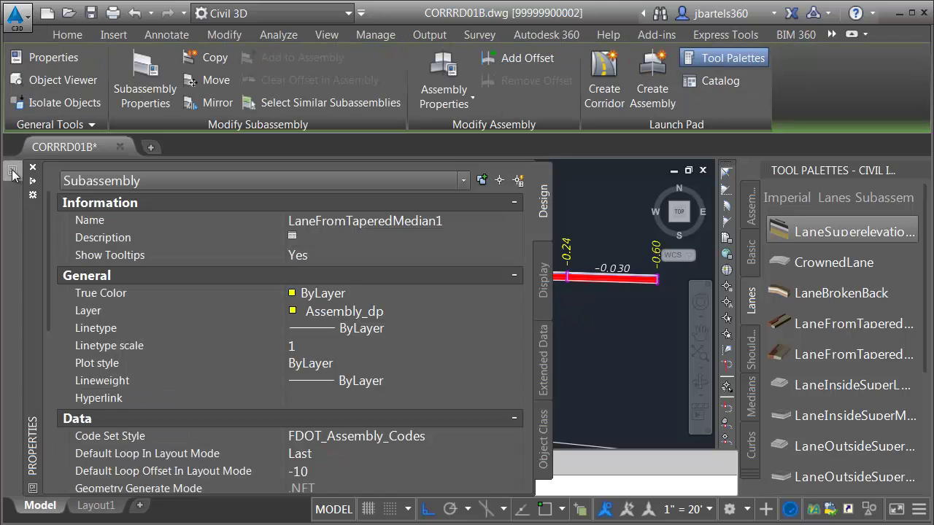
{"action": "left_click_drag", "start_coordinate": [46, 209], "coordinate": [44, 376]}
{"action": "left_click", "coordinate": [312, 363]}
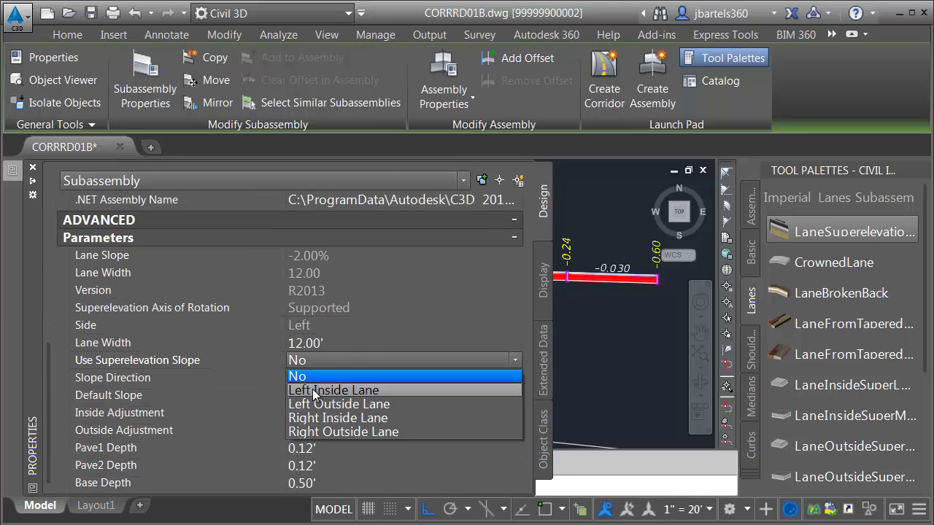
{"action": "left_click", "coordinate": [314, 392]}
{"action": "key", "text": "ctrl+1"}
{"action": "key", "text": "Escape"}
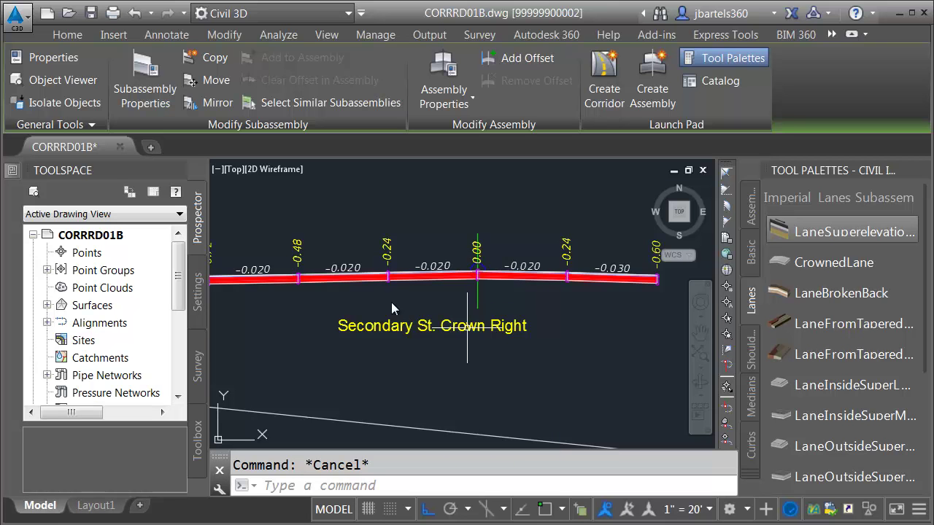
- Set Use Superelevation to Left Lane Inside for the middle left lane of the Secondary St. Crown Right assembly
{"action": "left_click", "coordinate": [356, 283]}
{"action": "key", "text": "ctrl+1"}
{"action": "left_click_drag", "start_coordinate": [47, 206], "coordinate": [36, 361]}
{"action": "left_click", "coordinate": [319, 464]}
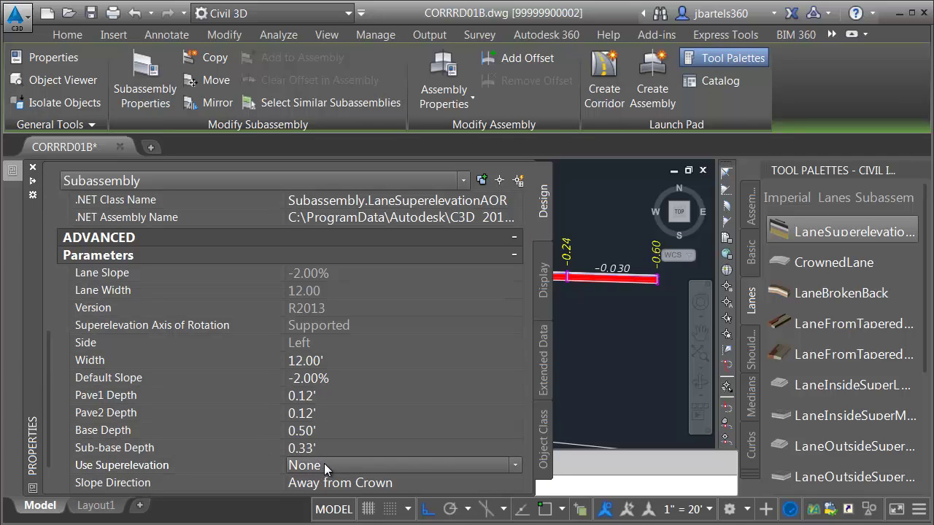
{"action": "left_click", "coordinate": [321, 464]}
{"action": "left_click", "coordinate": [326, 495]}
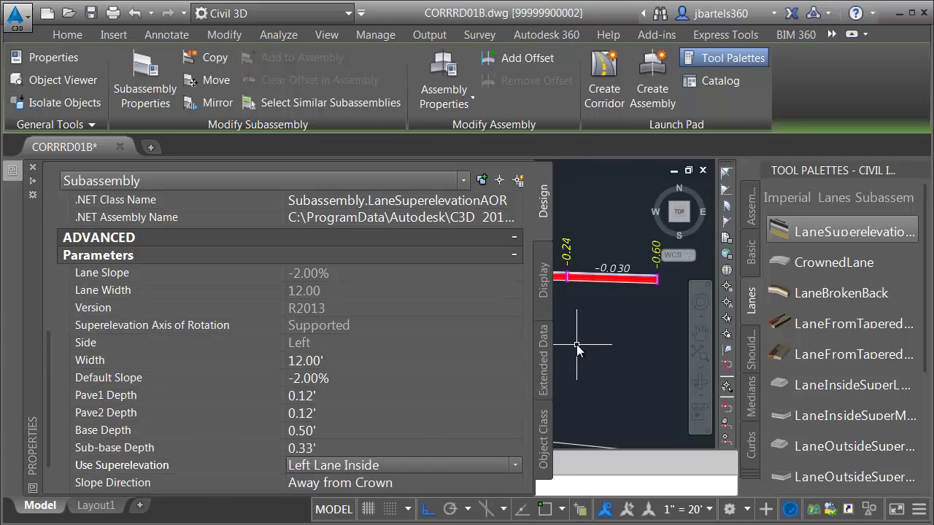
{"action": "key", "text": "Escape"}
- Set the outermost left lane's Use Superelevation to Left Lane Outside and its Default Slope to -3%
{"action": "left_click", "coordinate": [247, 283]}
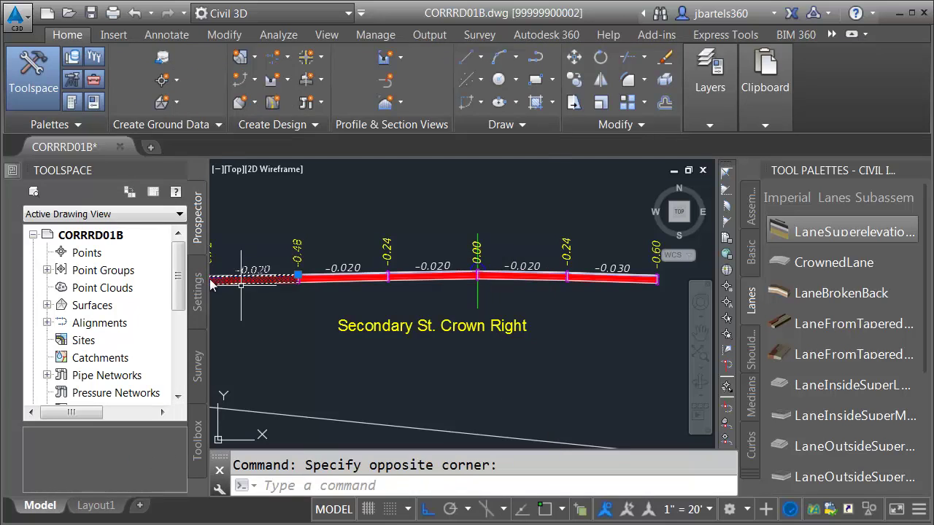
{"action": "left_click", "coordinate": [246, 286]}
{"action": "key", "text": "ctrl+1"}
{"action": "left_click_drag", "start_coordinate": [42, 226], "coordinate": [51, 391]}
{"action": "left_click", "coordinate": [296, 413]}
{"action": "left_click", "coordinate": [305, 413]}
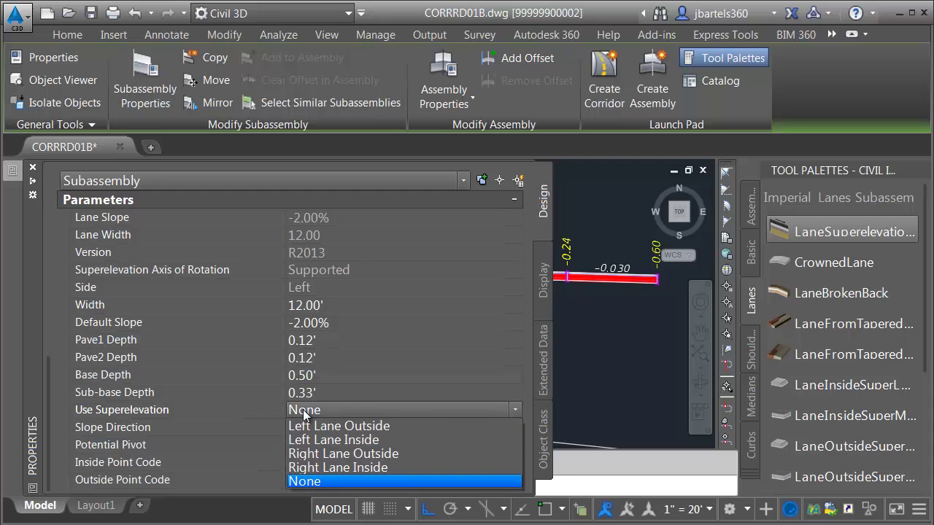
{"action": "left_click", "coordinate": [301, 418]}
{"action": "left_click", "coordinate": [323, 324]}
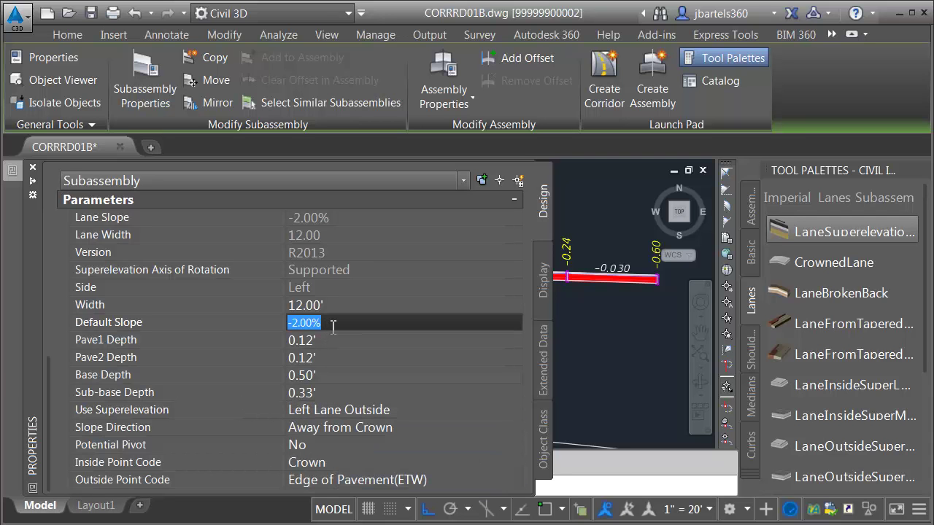
{"action": "type", "text": "-3"}
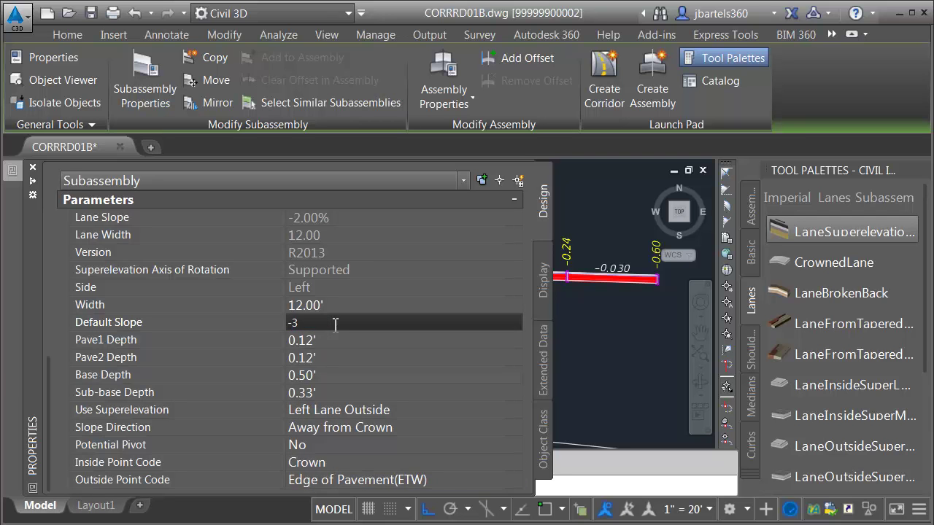
{"action": "key", "text": "Tab"}
{"action": "key", "text": "Escape"}
- Rename the right lane subassembly next to the crown as RT Lane #1 and deselect it
{"action": "left_click", "coordinate": [508, 282]}
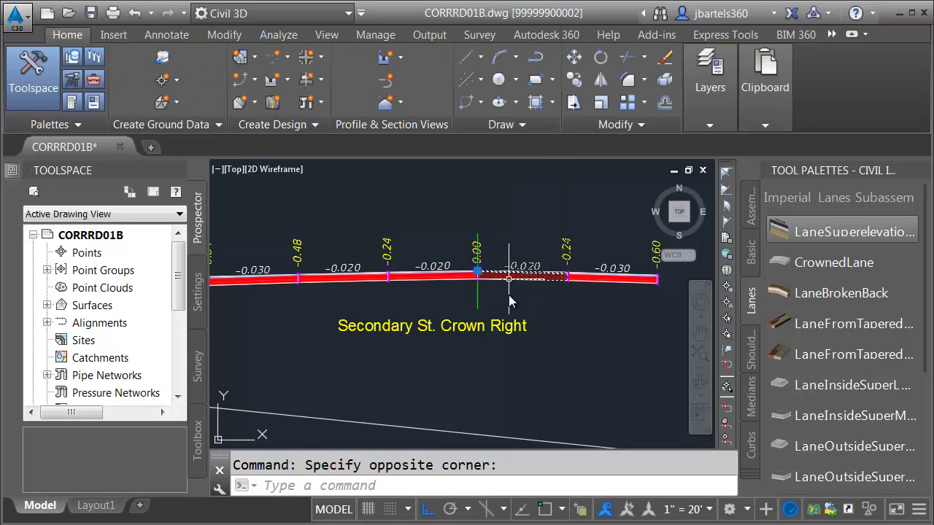
{"action": "mouse_move", "coordinate": [12, 173]}
{"action": "left_click", "coordinate": [297, 220]}
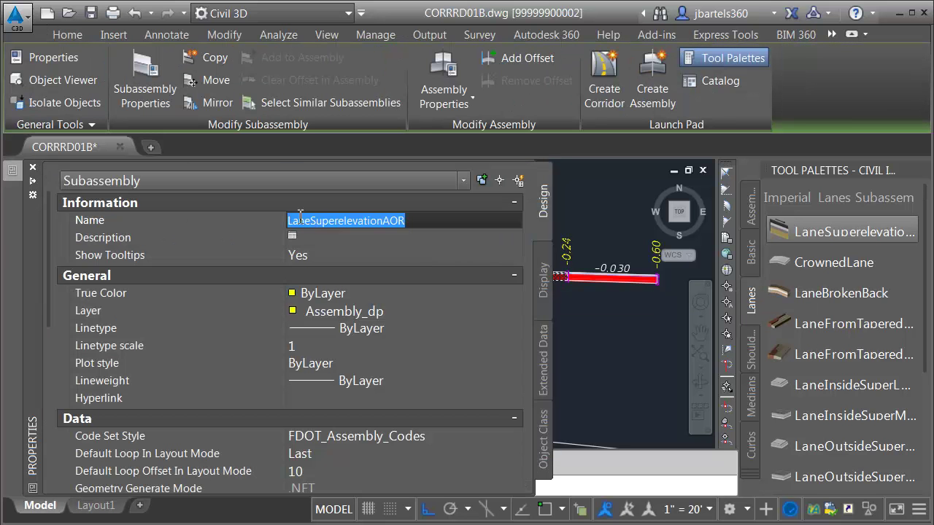
{"action": "type", "text": "RT Lane #1"}
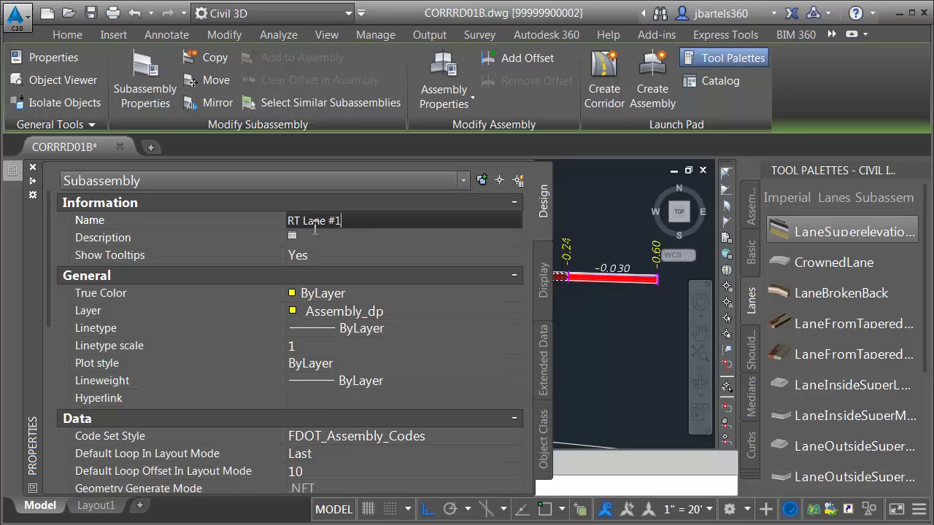
{"action": "key", "text": "Return"}
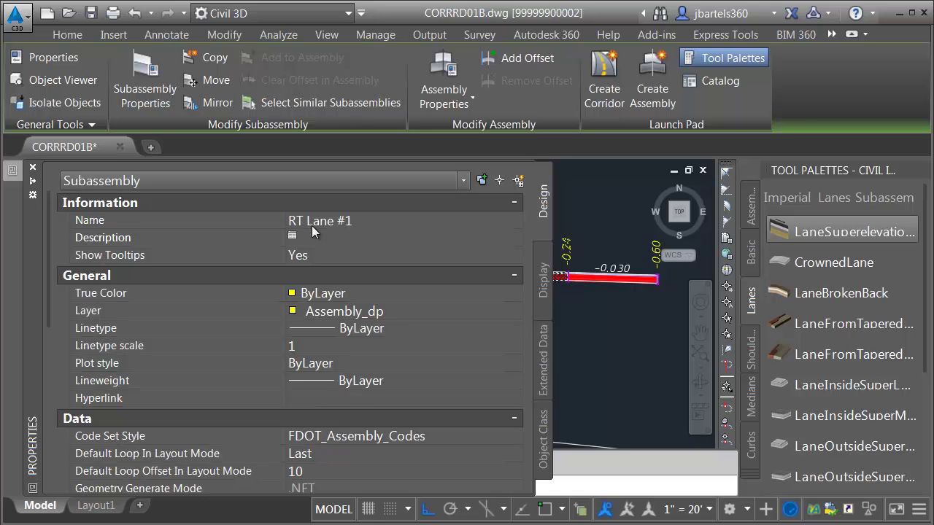
{"action": "key", "text": "Escape"}
- Rename the outer right lane subassembly as RT turn lane OUTSIDE and deselect it
{"action": "left_click", "coordinate": [587, 282]}
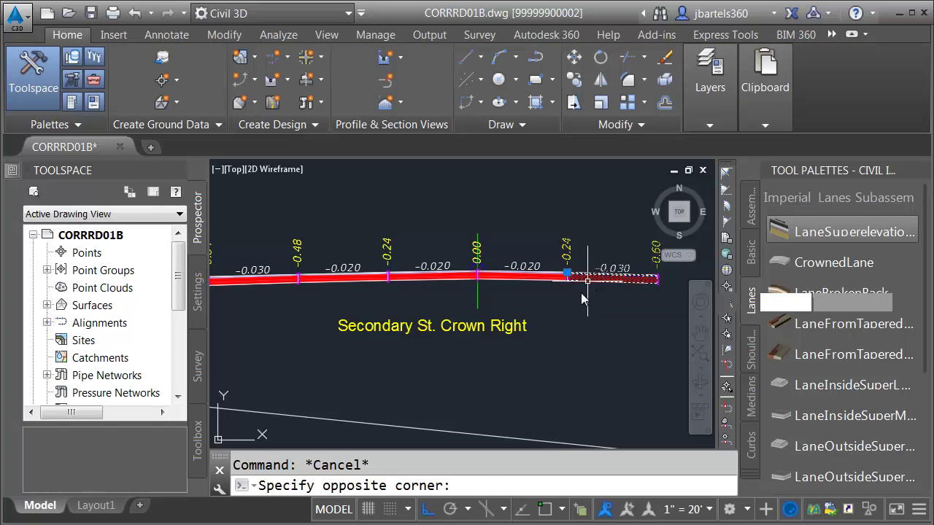
{"action": "mouse_move", "coordinate": [24, 176]}
{"action": "left_click", "coordinate": [349, 221]}
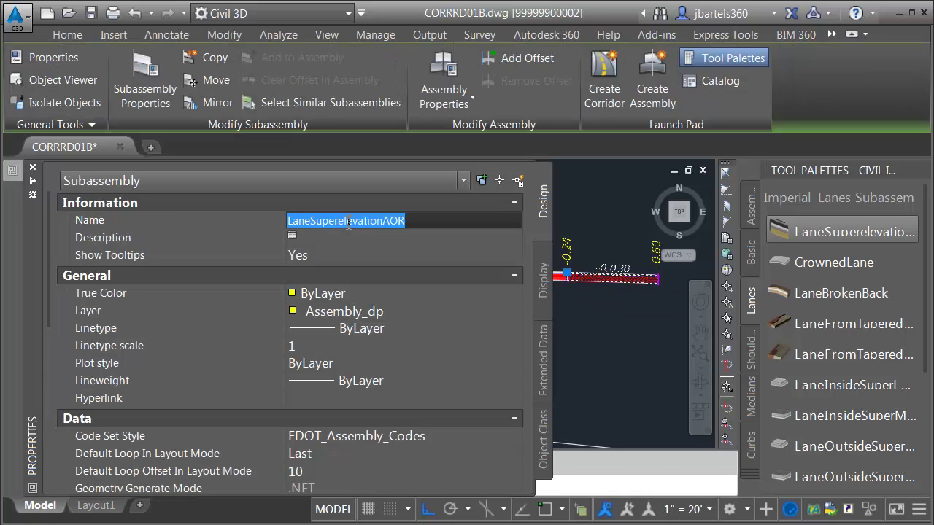
{"action": "type", "text": "RT turn lane OUTSIDE"}
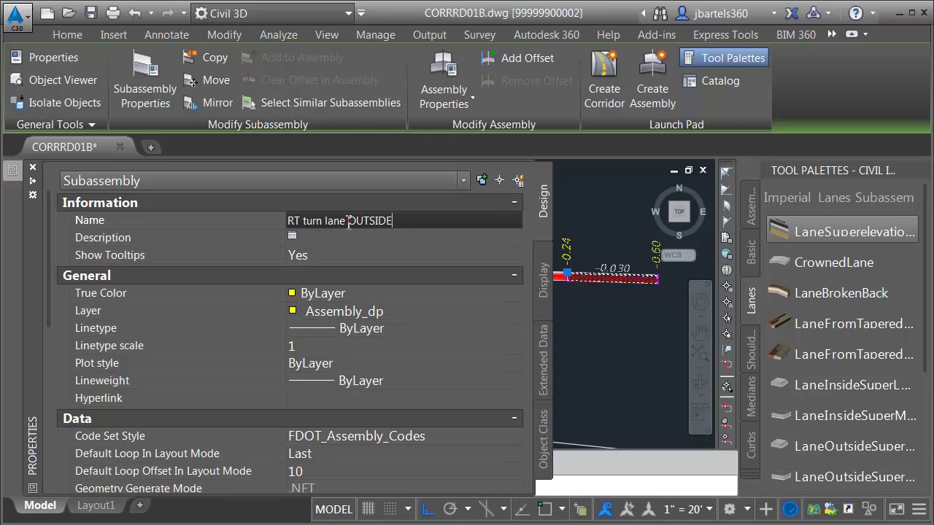
{"action": "key", "text": "Return"}
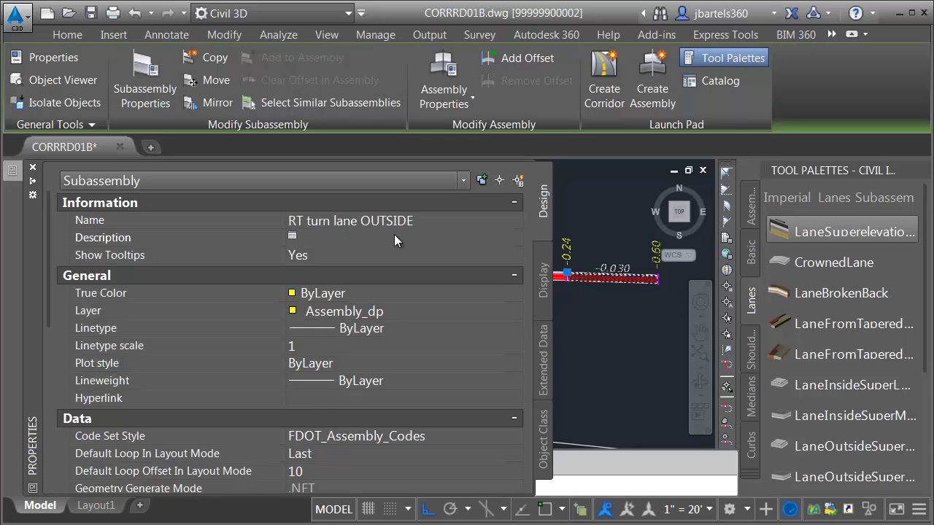
{"action": "key", "text": "Escape"}
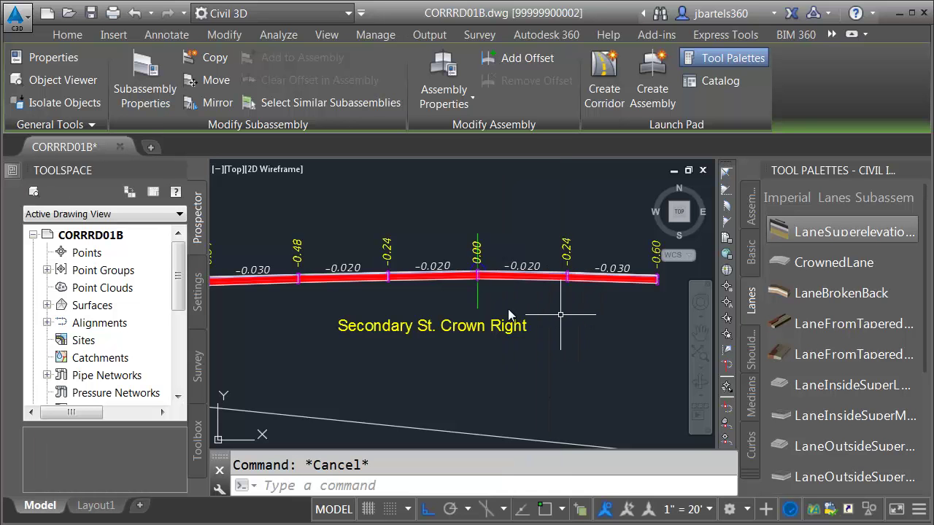
- Rename the tapered median lane immediately left of the crown as LT turn lane INSIDE and deselect it
{"action": "left_click", "coordinate": [425, 281]}
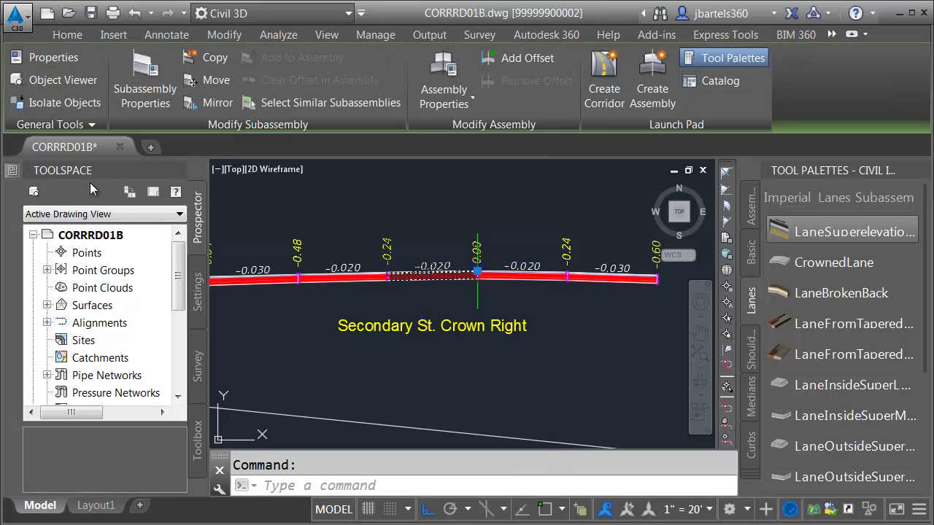
{"action": "mouse_move", "coordinate": [16, 173]}
{"action": "left_click", "coordinate": [305, 219]}
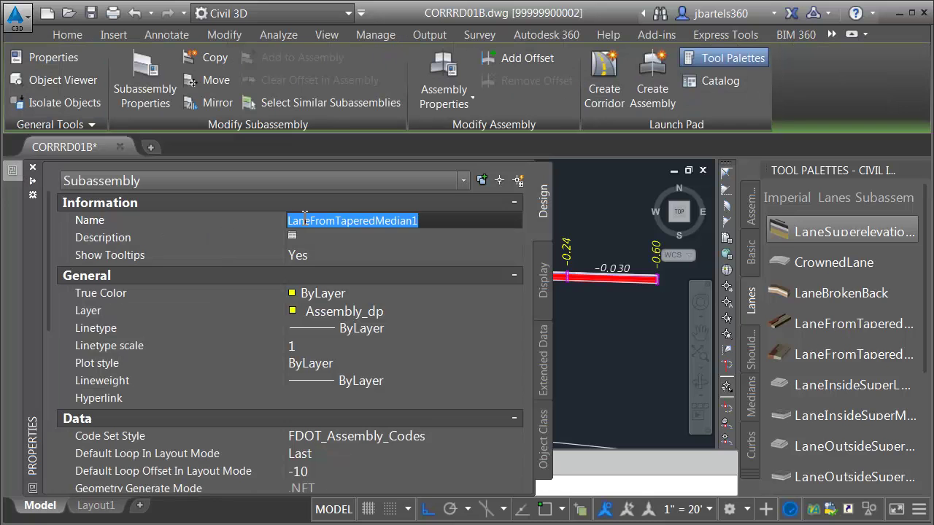
{"action": "type", "text": "LT turn lane"}
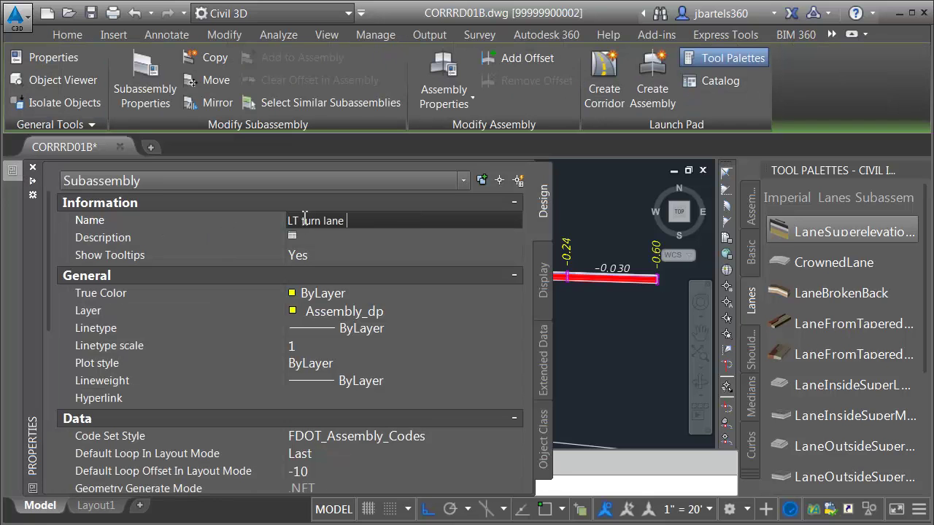
{"action": "type", "text": " INSIDE"}
{"action": "key", "text": "Return"}
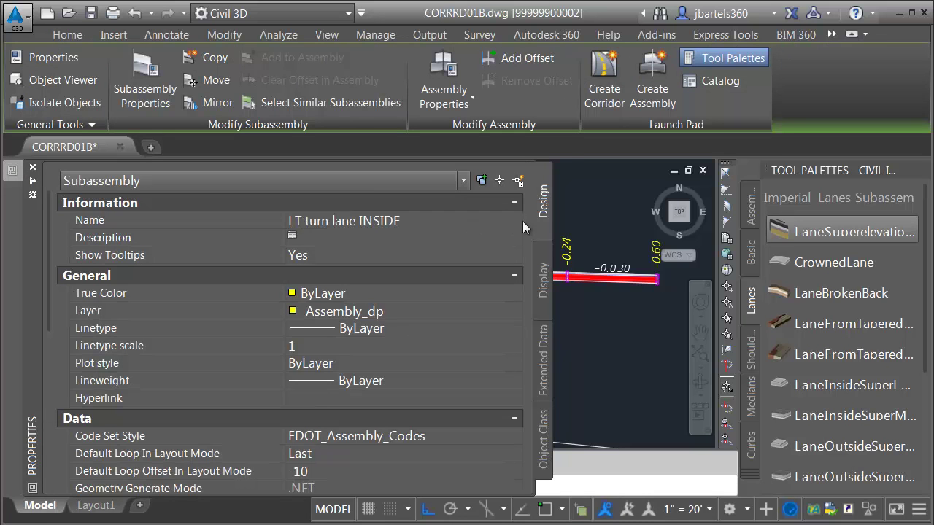
{"action": "key", "text": "Escape"}
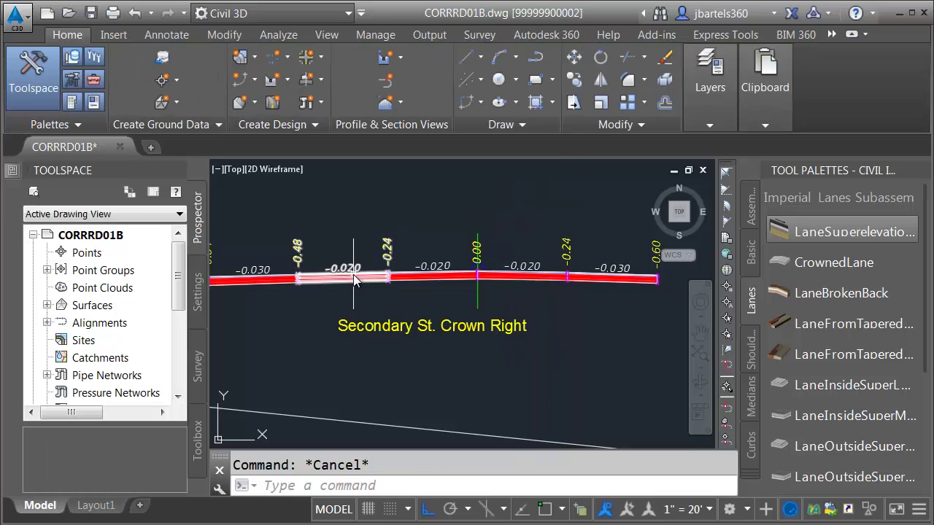
- Rename the middle left lane subassembly as LT Lane #1 and deselect it
{"action": "left_click", "coordinate": [356, 271]}
{"action": "mouse_move", "coordinate": [12, 175]}
{"action": "left_click", "coordinate": [331, 225]}
{"action": "type", "text": "L"}
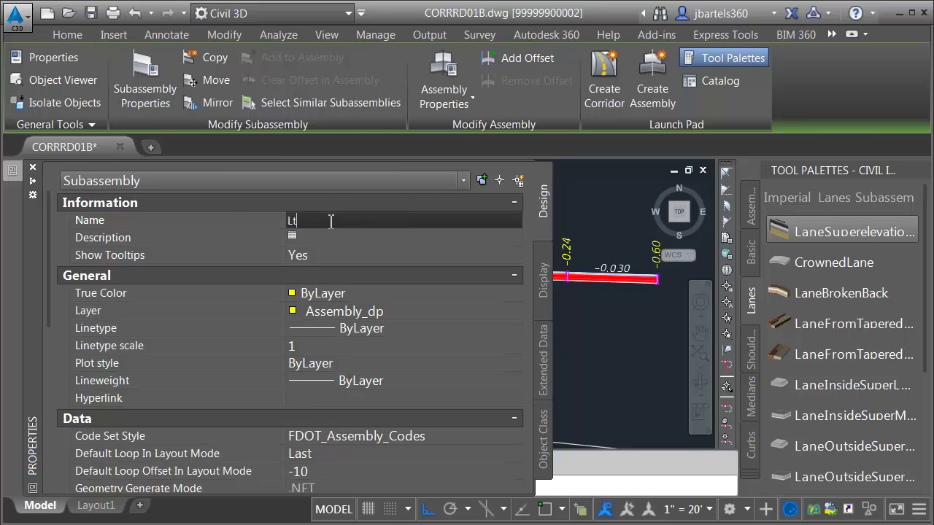
{"action": "type", "text": "T Lane #1"}
{"action": "key", "text": "Return"}
{"action": "key", "text": "Escape"}
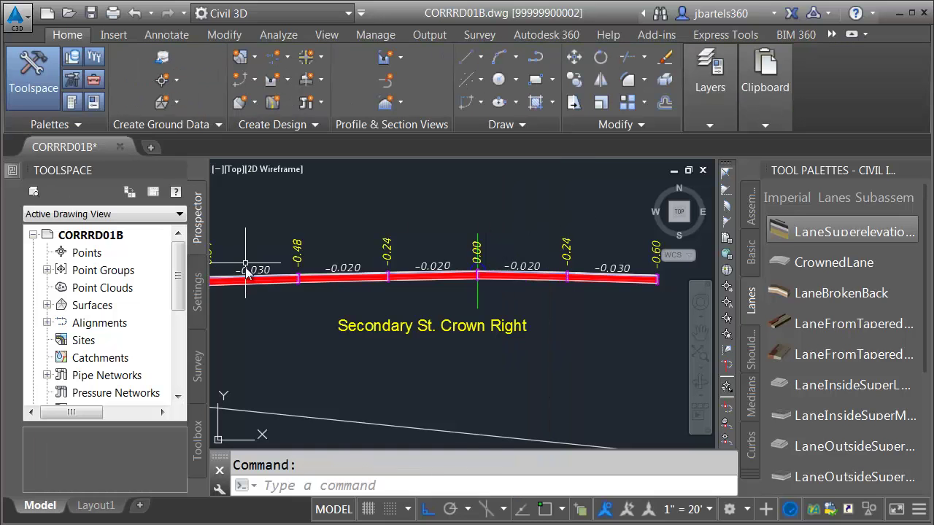
- Rename the outermost left lane subassembly as LT turn lane OUTSIDE and deselect it
{"action": "left_click", "coordinate": [246, 269]}
{"action": "mouse_move", "coordinate": [41, 181]}
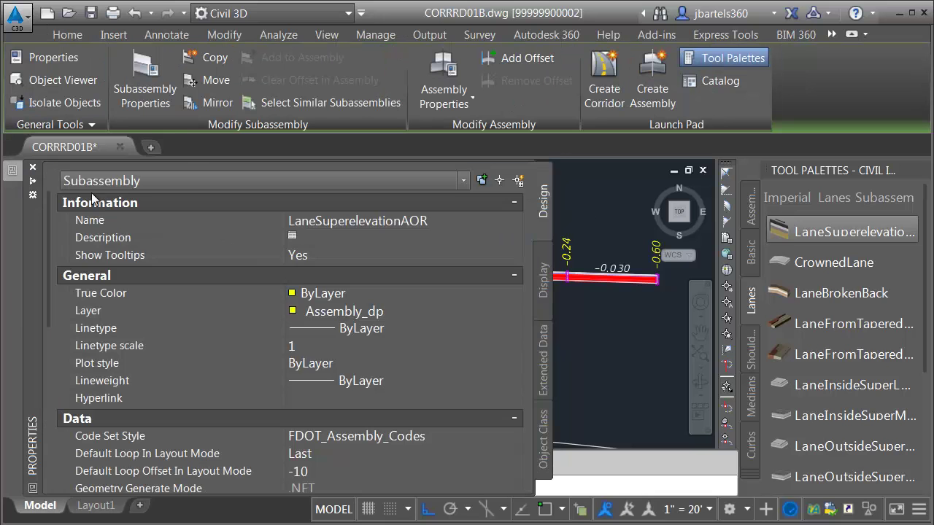
{"action": "left_click", "coordinate": [309, 221]}
{"action": "type", "text": "LT turn lane OUTSIDE"}
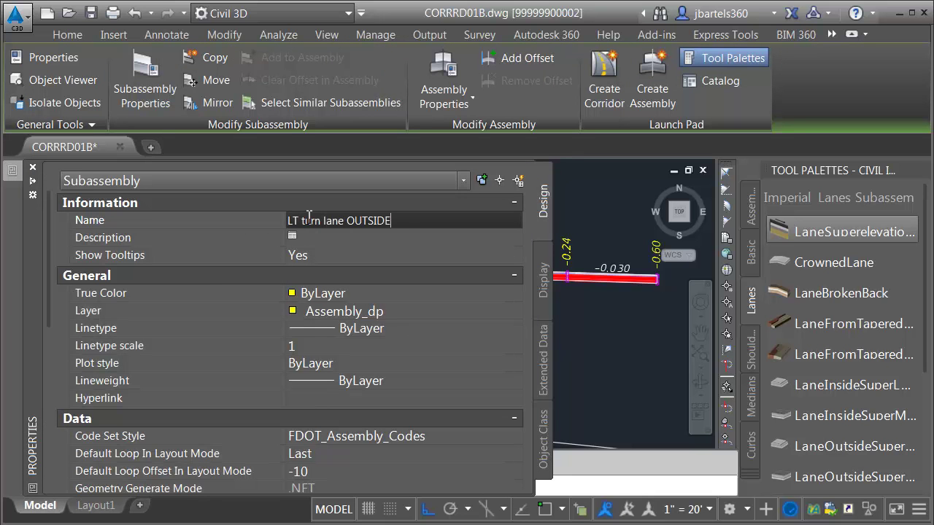
{"action": "key", "text": "Return"}
{"action": "key", "text": "Escape"}
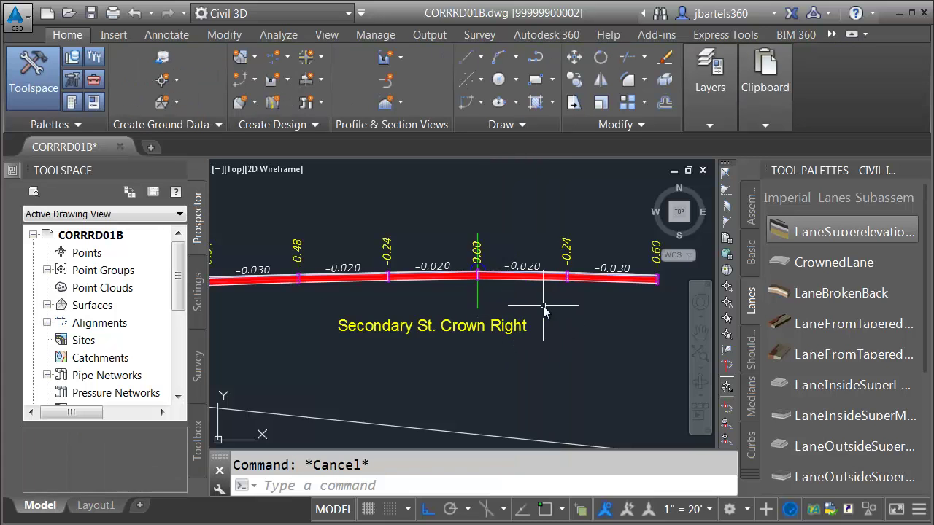
- Start a new corridor and name it Secondary St. EAST Approach
{"action": "scroll", "coordinate": [532, 306], "scroll_direction": "down", "scroll_amount": 2}
{"action": "middle_click_drag", "start_coordinate": [525, 340], "coordinate": [478, 288]}
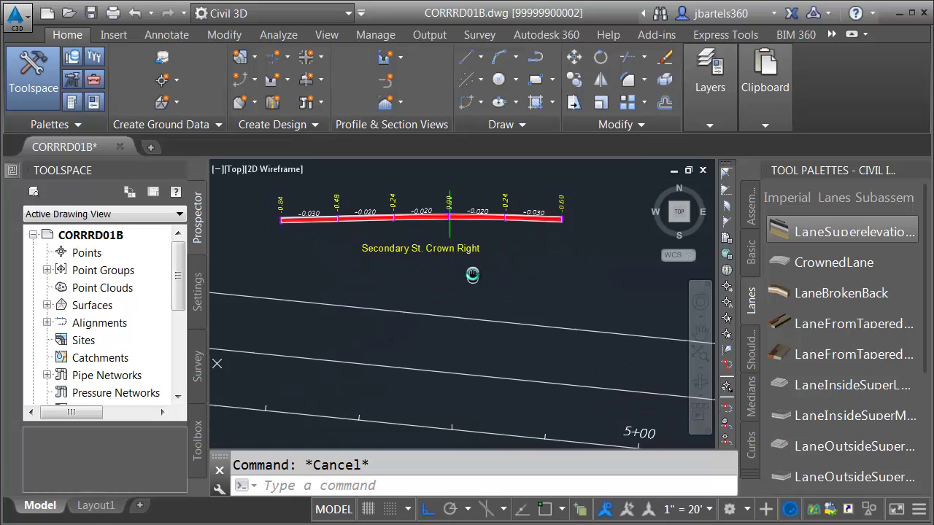
{"action": "scroll", "coordinate": [474, 281], "scroll_direction": "down", "scroll_amount": 2}
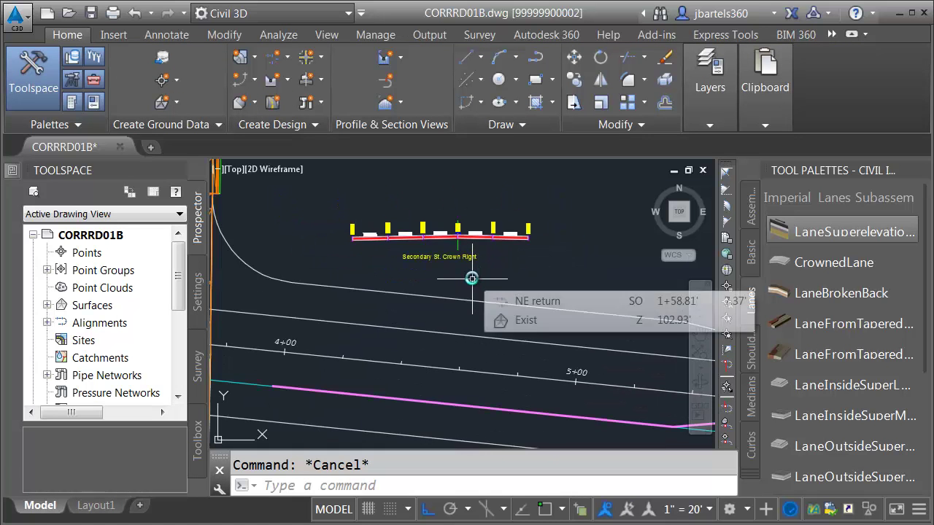
{"action": "left_click", "coordinate": [270, 101]}
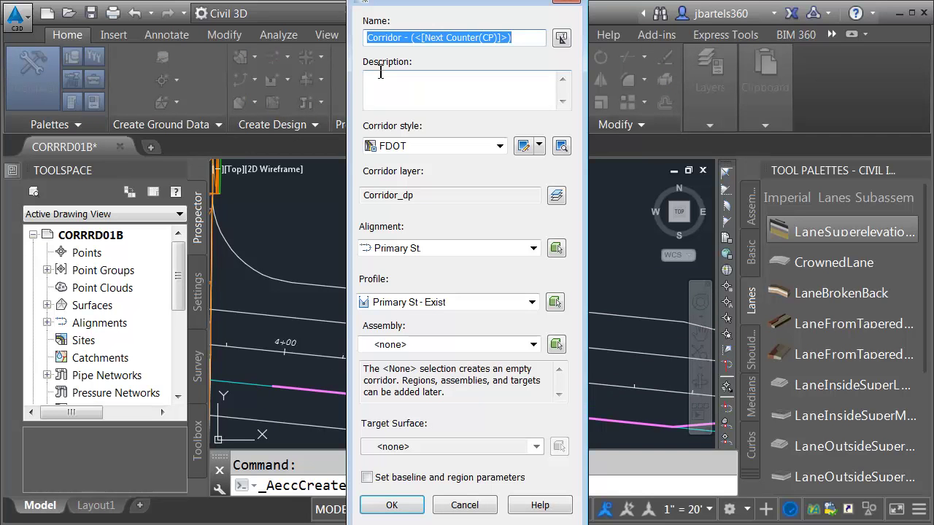
{"action": "type", "text": "Secondary St. EAST"}
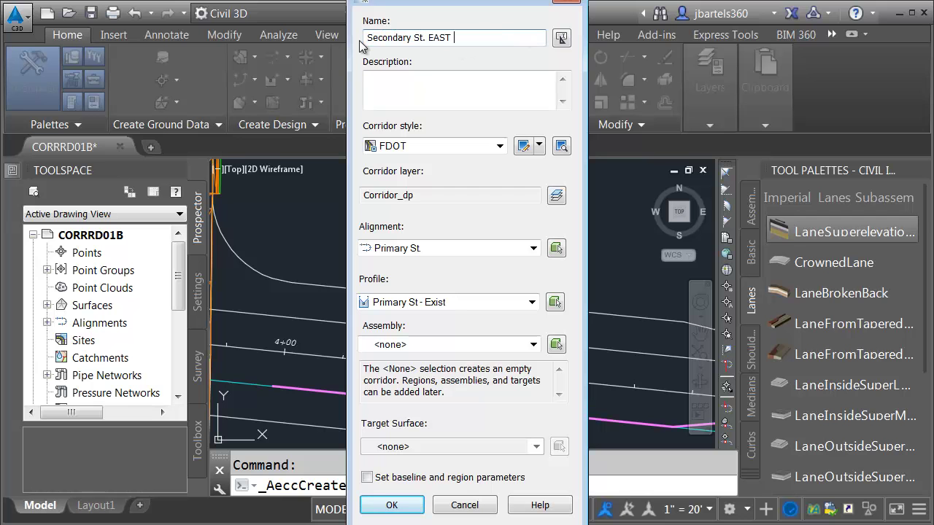
{"action": "type", "text": " Approach"}
- Base the corridor on alignment Secondary St., profile Secondary St - FG and assembly Secondary St. Crown Right, with baseline and region parameters enabled
{"action": "left_click", "coordinate": [408, 248]}
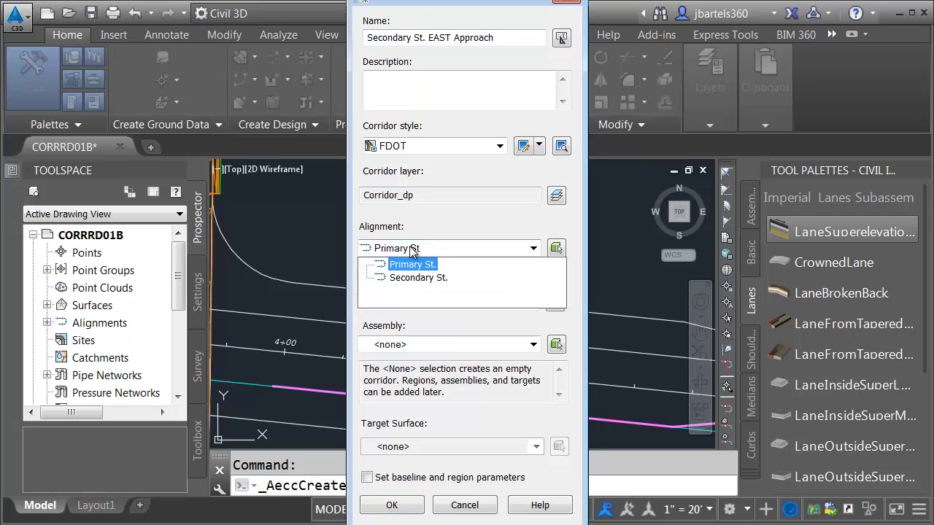
{"action": "left_click", "coordinate": [413, 278]}
{"action": "left_click", "coordinate": [415, 302]}
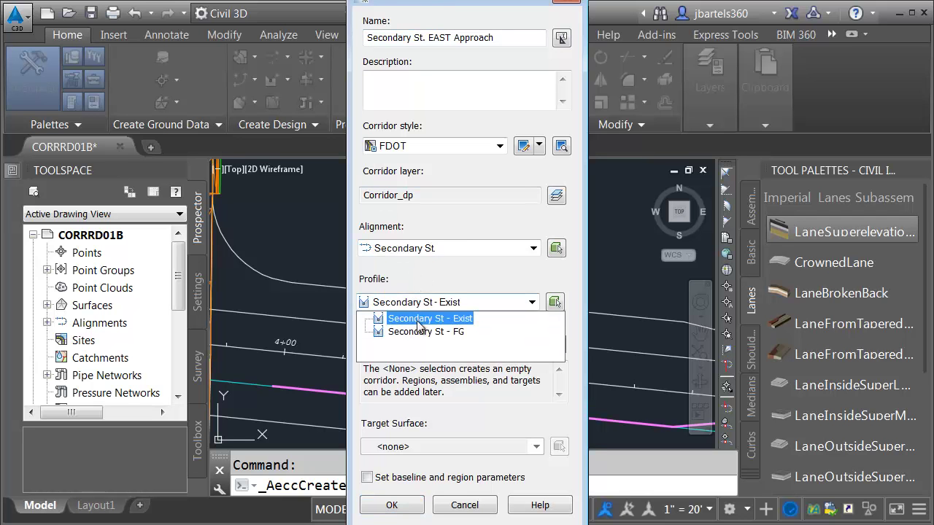
{"action": "left_click", "coordinate": [418, 326]}
{"action": "left_click", "coordinate": [413, 345]}
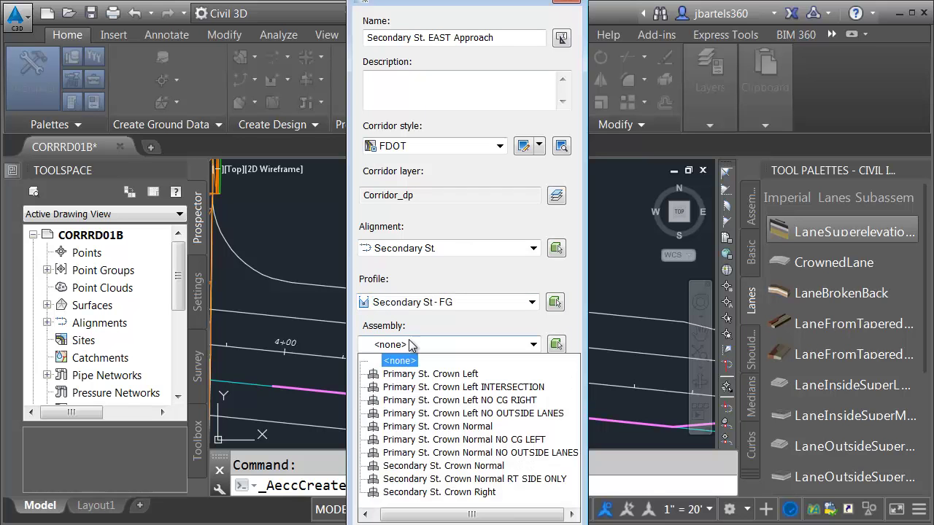
{"action": "left_click", "coordinate": [420, 492]}
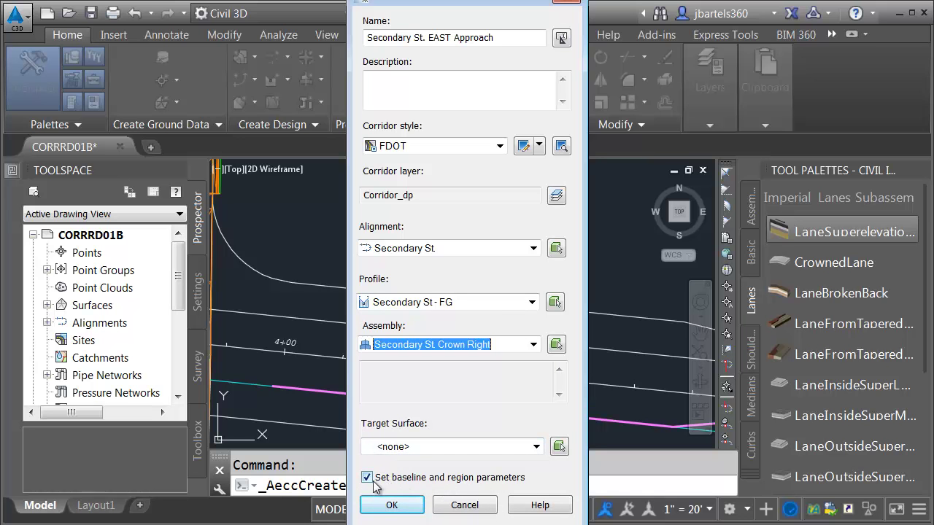
{"action": "left_click", "coordinate": [391, 504]}
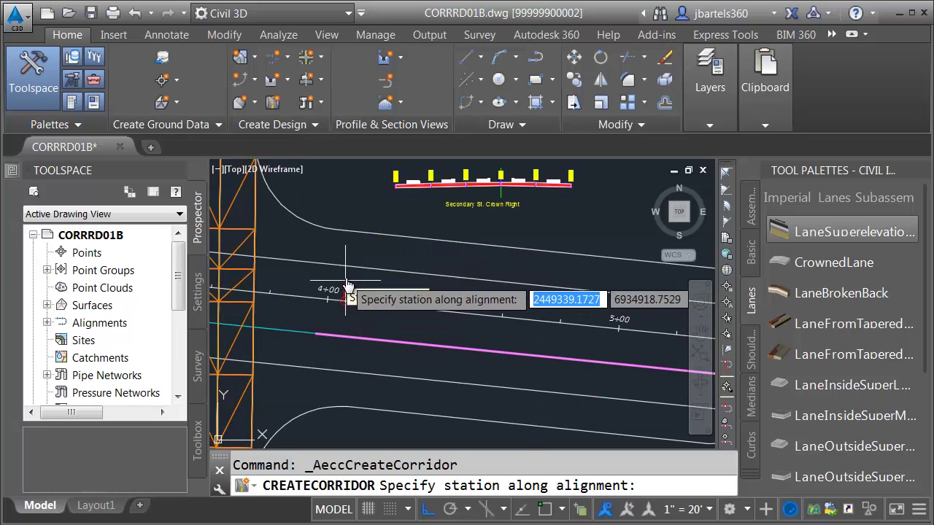
- Set the region's start station by snapping to the east endpoint of the NE return curve near station 4+00
{"action": "right_click", "coordinate": [347, 249], "text": "shift"}
{"action": "left_click", "coordinate": [386, 336]}
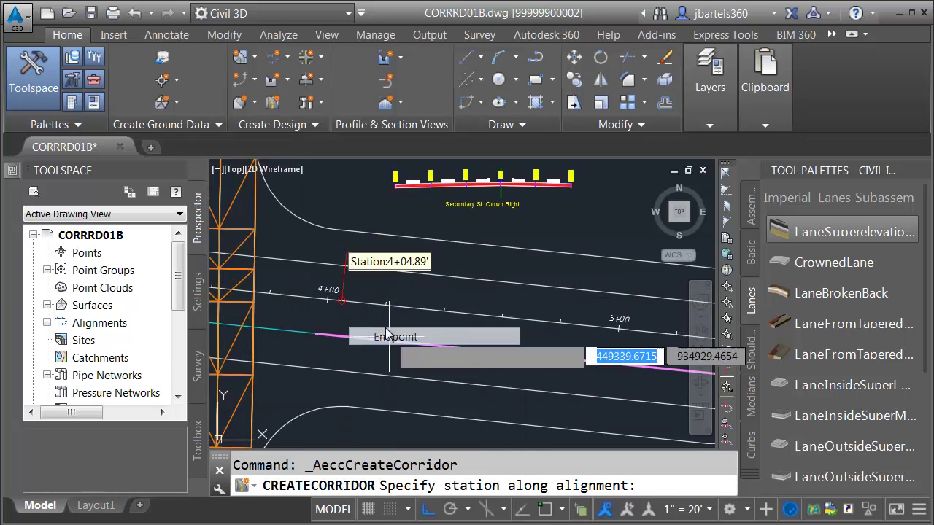
{"action": "left_click", "coordinate": [328, 233]}
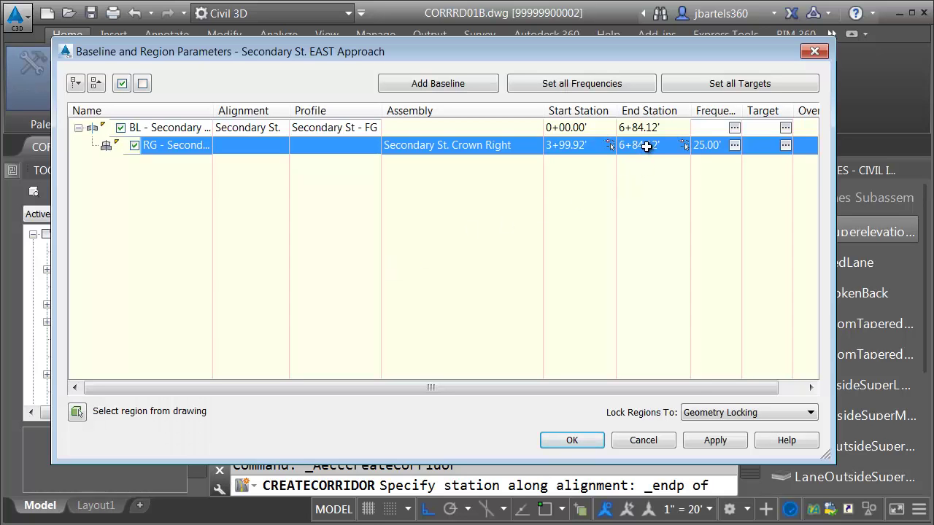
- Target the Lane Width Alignment of LT turn lane INSIDE to the Secondary St. alignment
{"action": "left_click", "coordinate": [785, 146]}
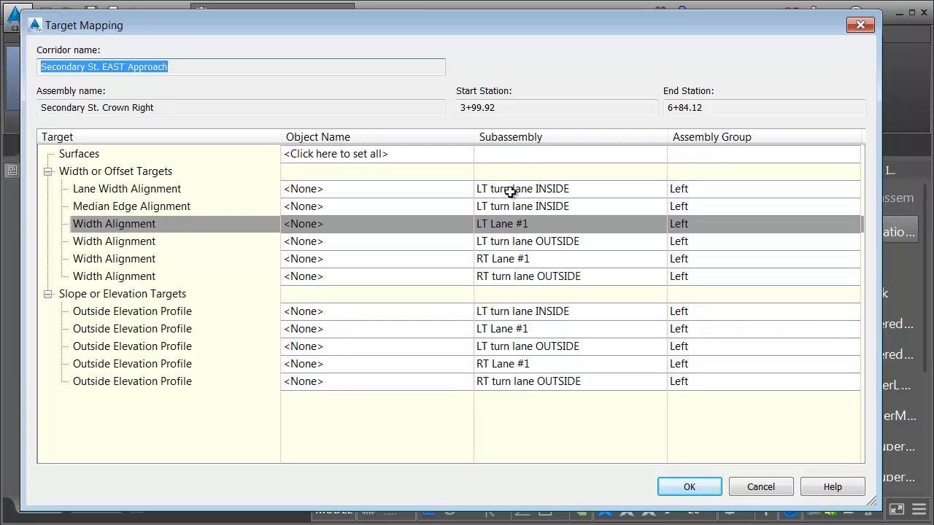
{"action": "left_click", "coordinate": [322, 189]}
{"action": "left_click", "coordinate": [520, 72]}
{"action": "left_click", "coordinate": [519, 87]}
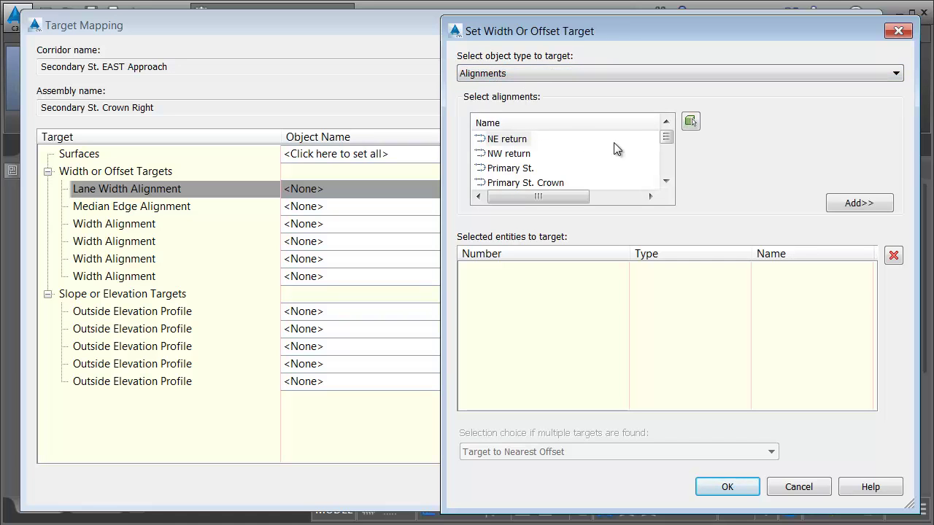
{"action": "left_click_drag", "start_coordinate": [666, 139], "coordinate": [668, 163]}
{"action": "left_click", "coordinate": [542, 171]}
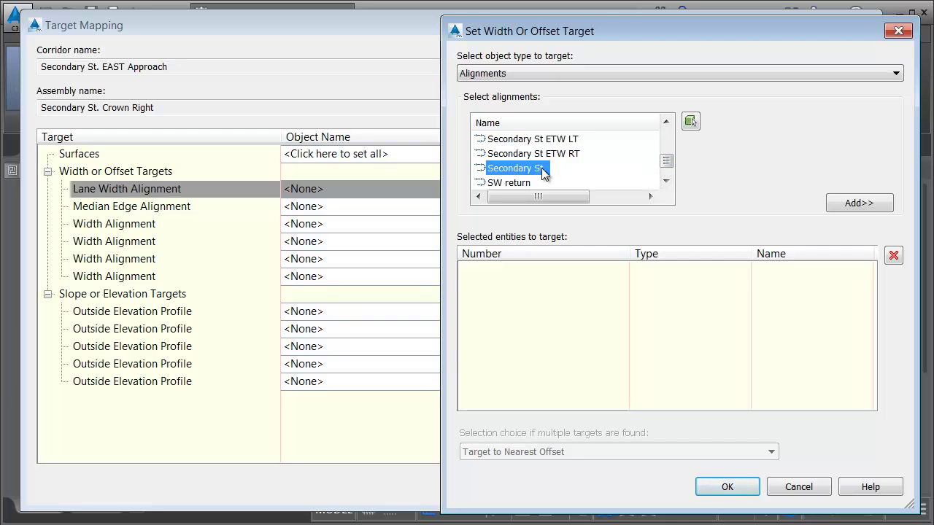
{"action": "left_click", "coordinate": [855, 205]}
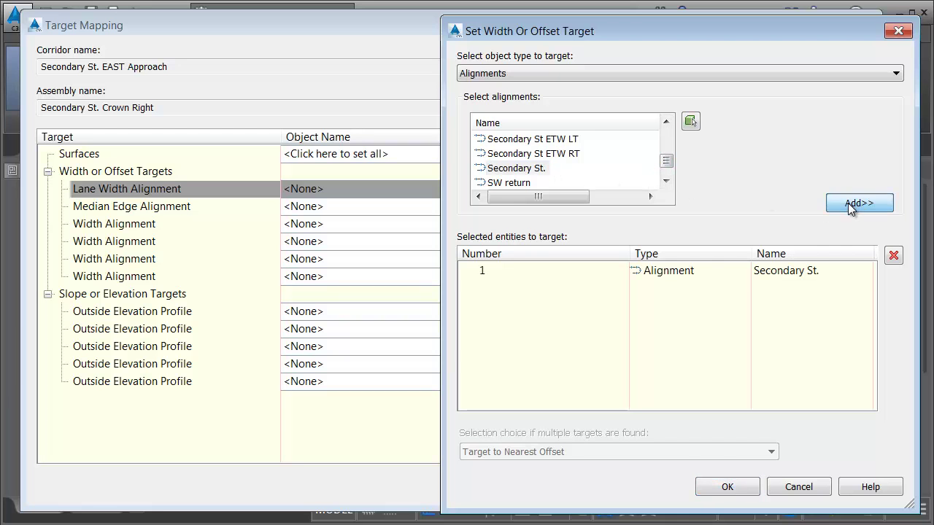
{"action": "left_click", "coordinate": [723, 484]}
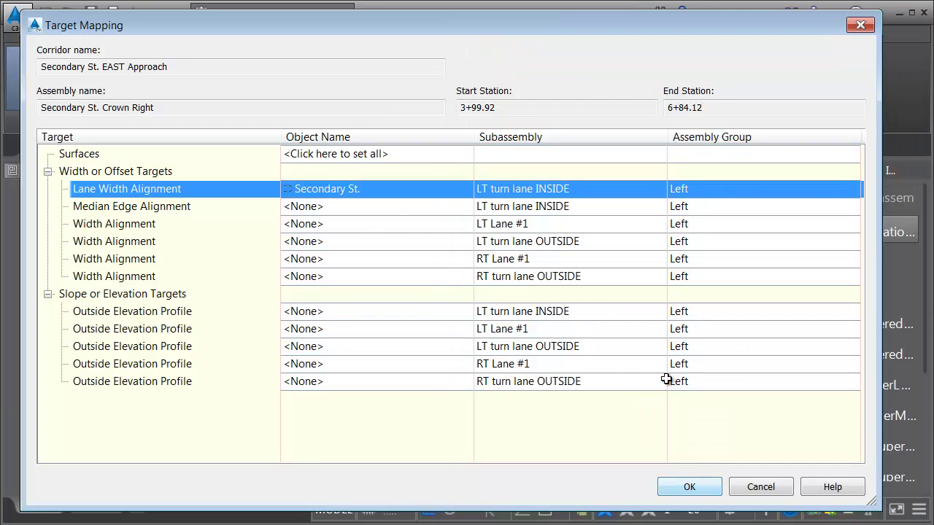
- Target the Median Edge Alignment of LT turn lane INSIDE to the cyan polyline south of the centerline and accept the target mapping
{"action": "left_click", "coordinate": [317, 208]}
{"action": "left_click", "coordinate": [498, 74]}
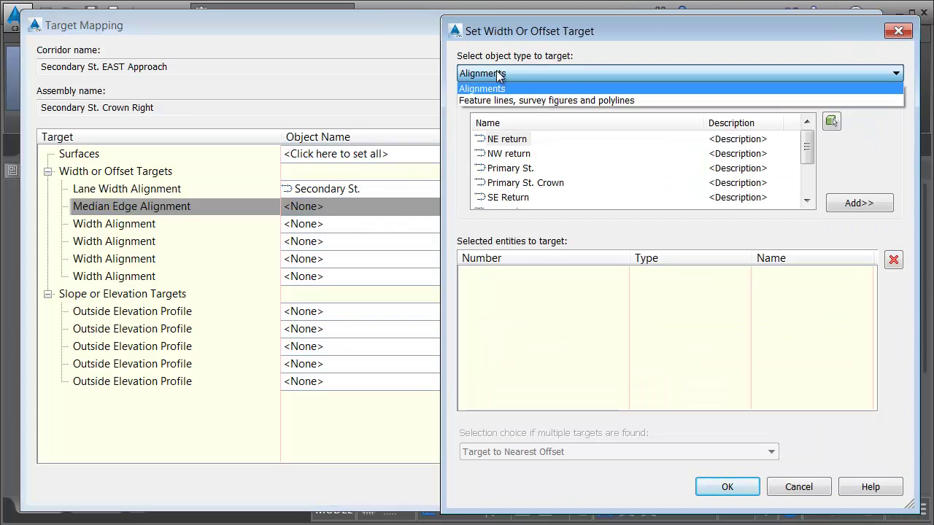
{"action": "left_click", "coordinate": [493, 98]}
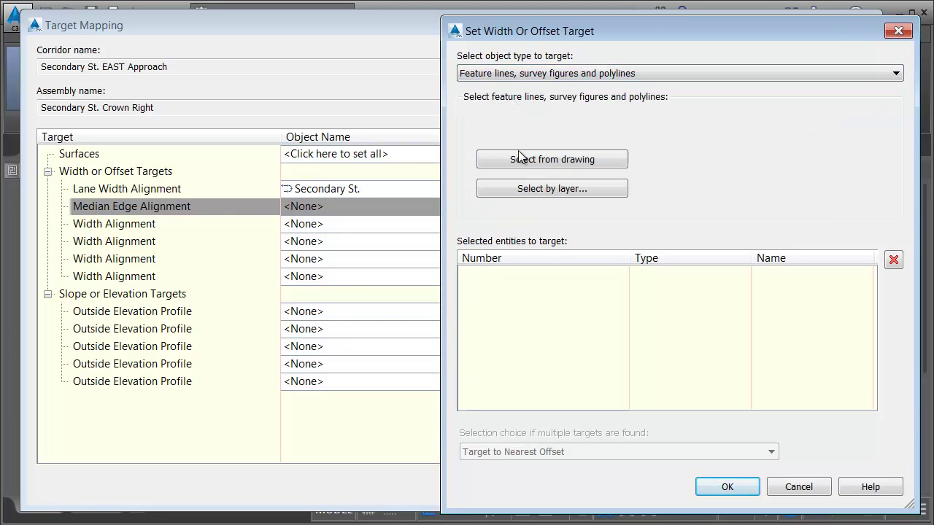
{"action": "left_click", "coordinate": [558, 159]}
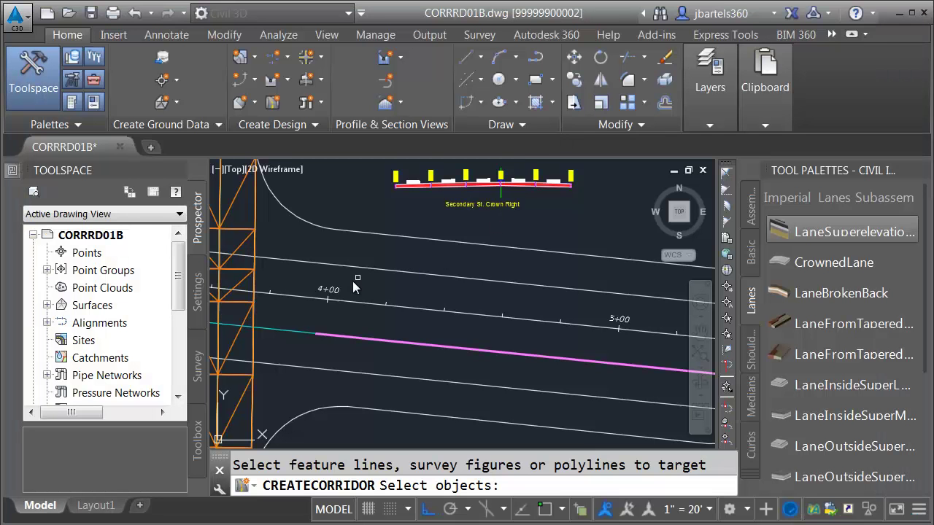
{"action": "left_click", "coordinate": [296, 331]}
{"action": "key", "text": "Return"}
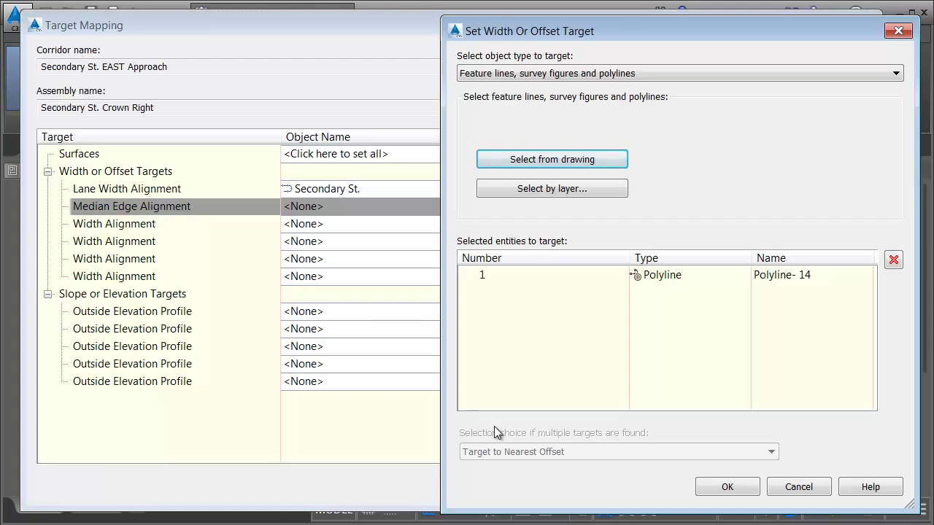
{"action": "left_click", "coordinate": [725, 488]}
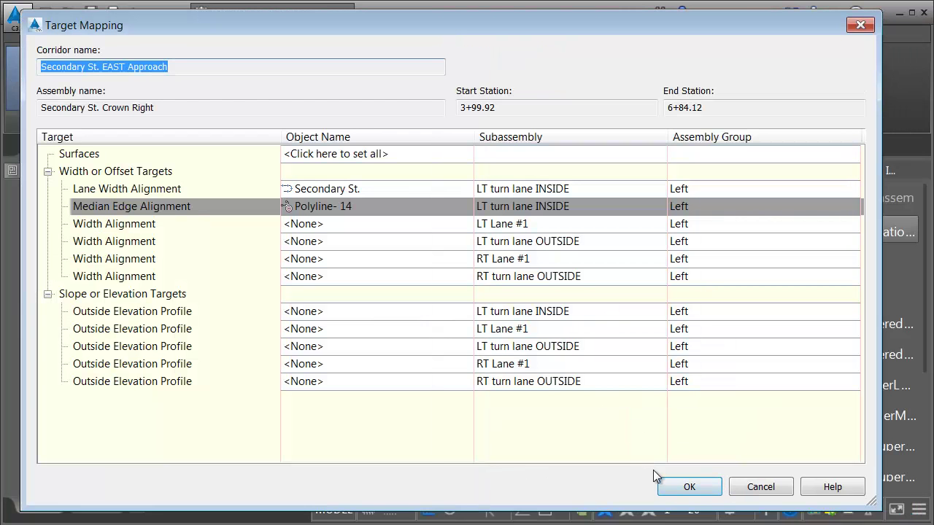
{"action": "left_click", "coordinate": [688, 485]}
- Set the region's frequency adjacent to offset target start/end to No and build the corridor
{"action": "left_click", "coordinate": [734, 146]}
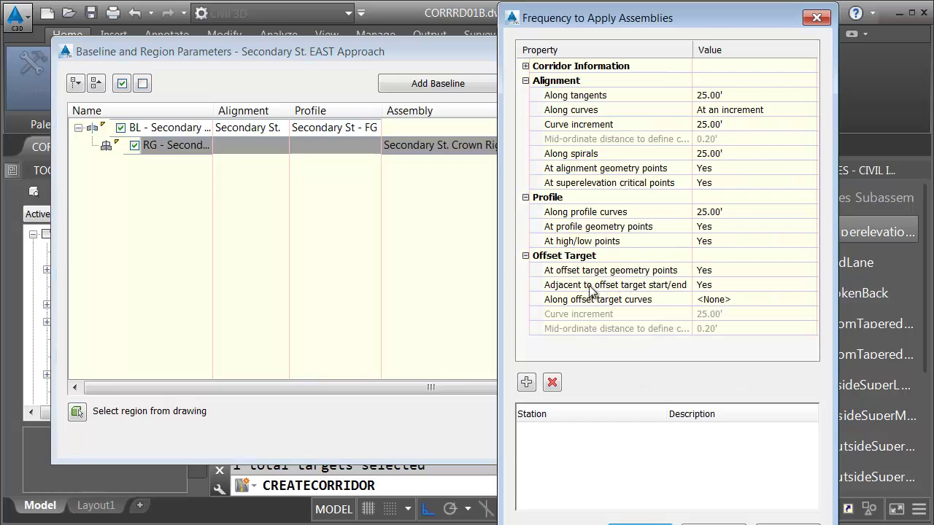
{"action": "left_click", "coordinate": [702, 286]}
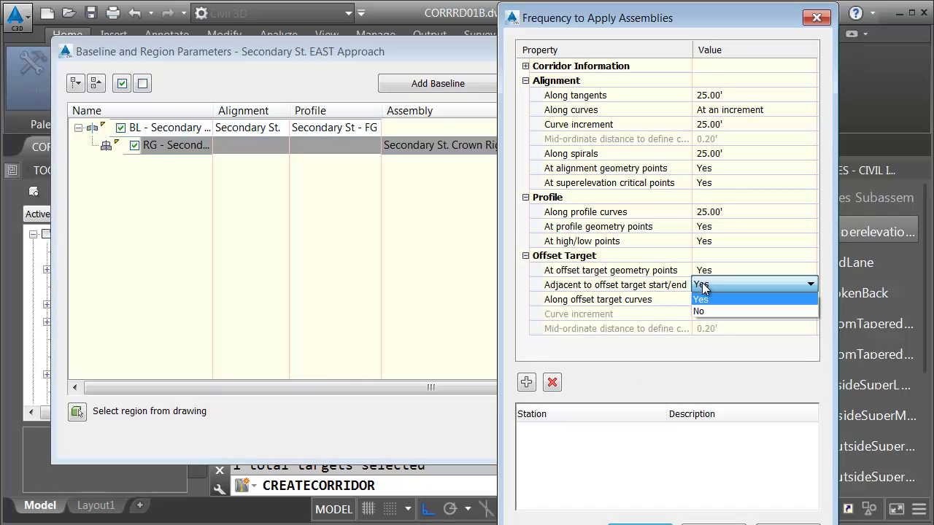
{"action": "left_click", "coordinate": [701, 312]}
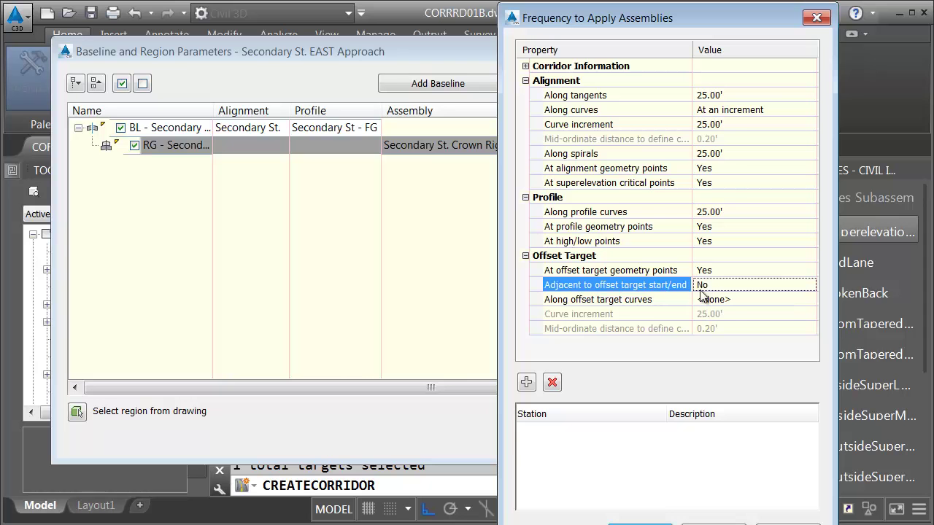
{"action": "left_click", "coordinate": [636, 523]}
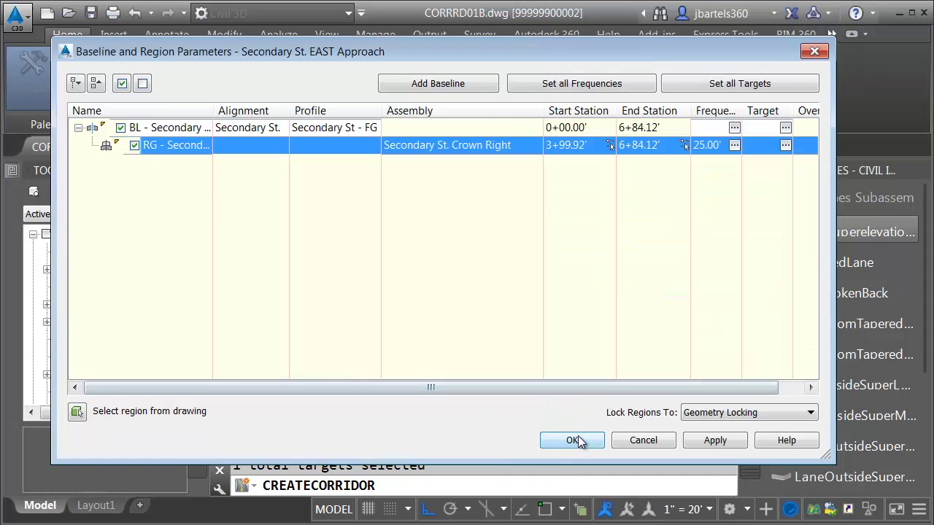
{"action": "left_click", "coordinate": [572, 440]}
{"action": "left_click", "coordinate": [299, 255]}
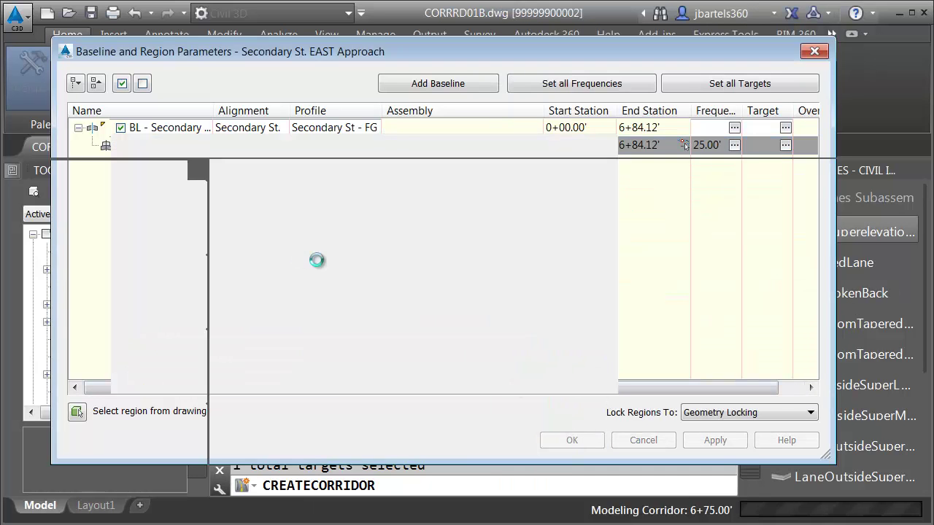
- Examine the new corridor's cross sections station by station from start to end in the section editor, and close it
{"action": "left_click", "coordinate": [336, 289]}
{"action": "left_click", "coordinate": [448, 81]}
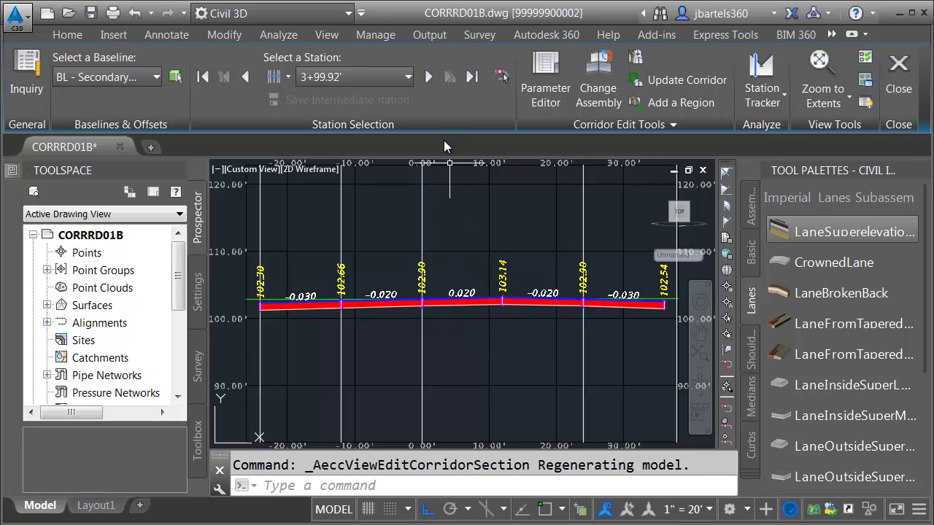
{"action": "left_click", "coordinate": [427, 79]}
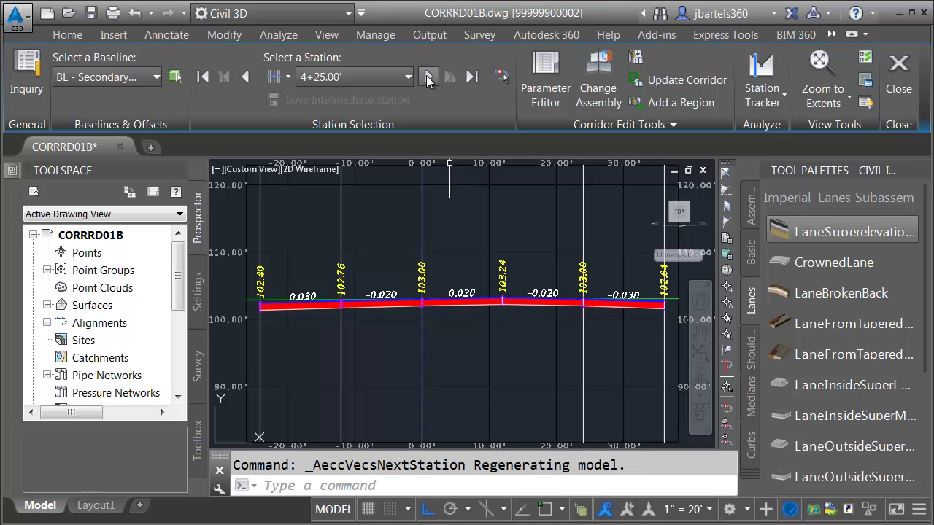
{"action": "left_click", "coordinate": [428, 79]}
{"action": "left_click", "coordinate": [427, 79]}
{"action": "left_click", "coordinate": [428, 79]}
{"action": "left_click", "coordinate": [428, 78]}
{"action": "left_click", "coordinate": [428, 79]}
{"action": "left_click", "coordinate": [427, 78]}
{"action": "left_click", "coordinate": [427, 79]}
{"action": "left_click", "coordinate": [427, 79]}
{"action": "left_click", "coordinate": [427, 79]}
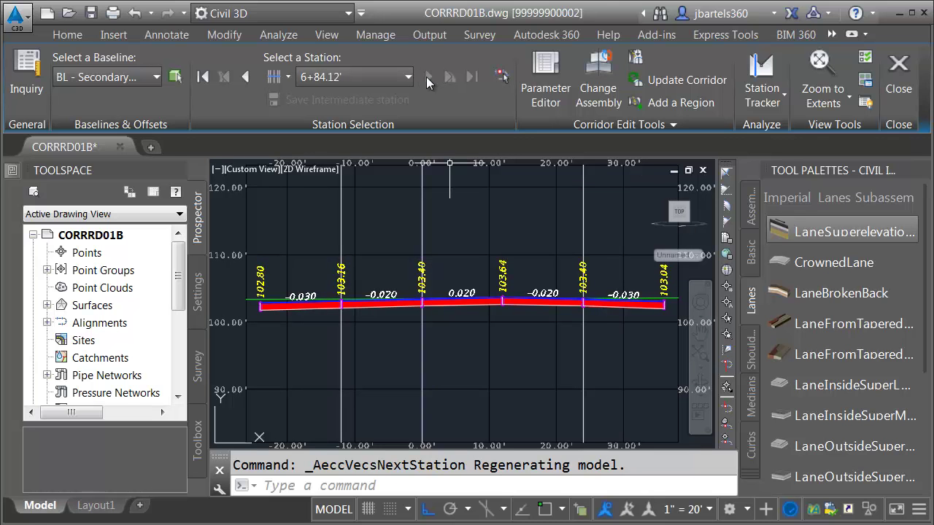
{"action": "left_click", "coordinate": [897, 73]}
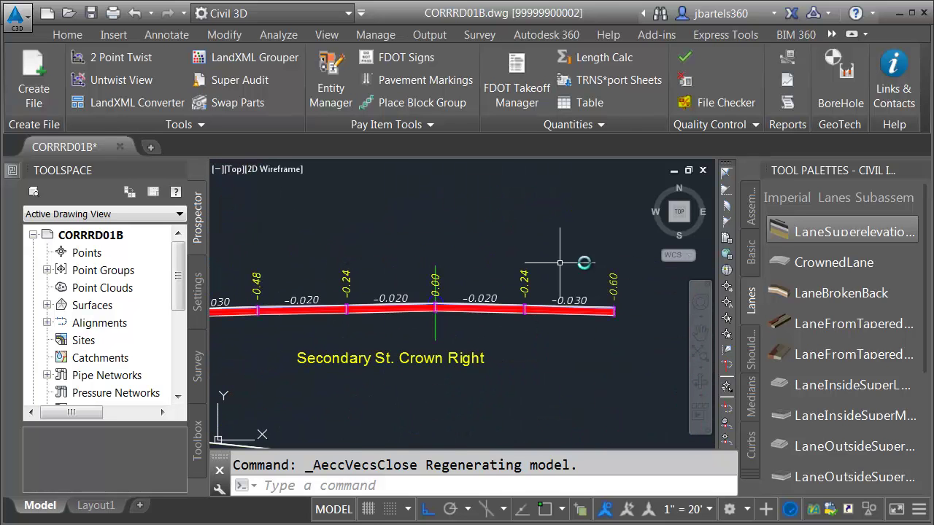
- Attach FDOT Type F Curb subassemblies from the FDOT Subassemblies set to the outer lane edges of the Secondary St. Crown Right assembly
{"action": "right_click", "coordinate": [779, 172]}
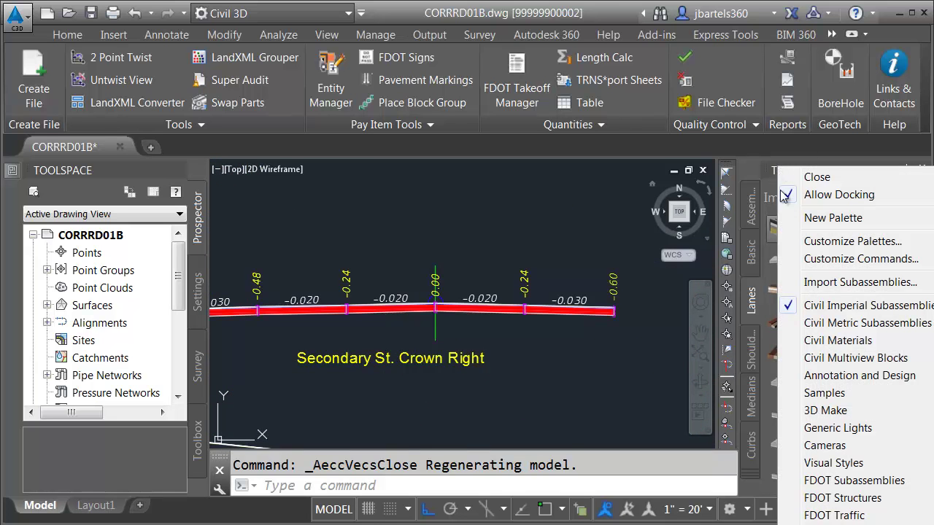
{"action": "left_click", "coordinate": [816, 480]}
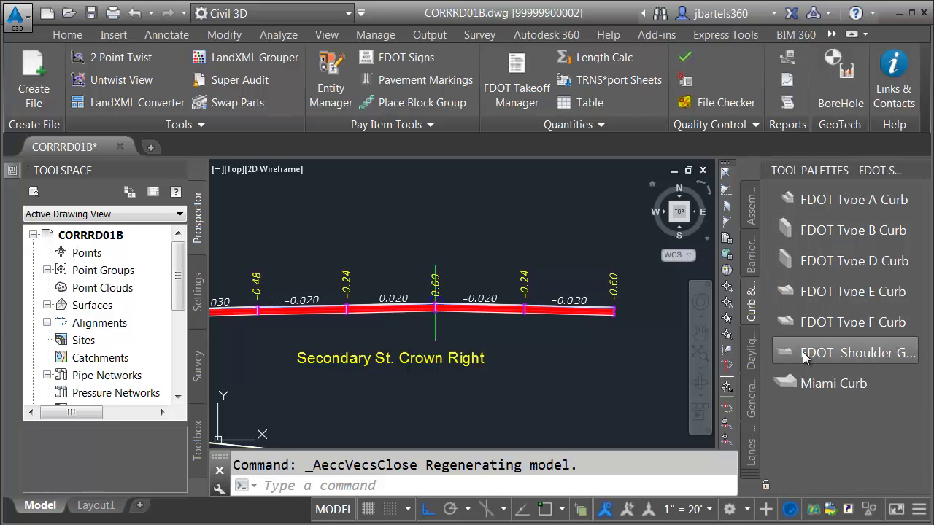
{"action": "left_click", "coordinate": [784, 315]}
{"action": "scroll", "coordinate": [635, 314], "scroll_direction": "up", "scroll_amount": 5}
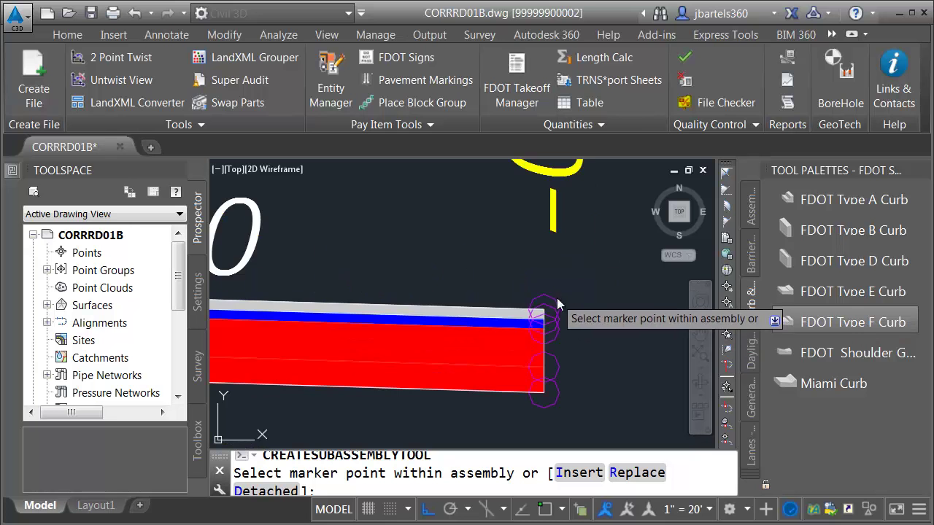
{"action": "scroll", "coordinate": [556, 301], "scroll_direction": "down", "scroll_amount": 6}
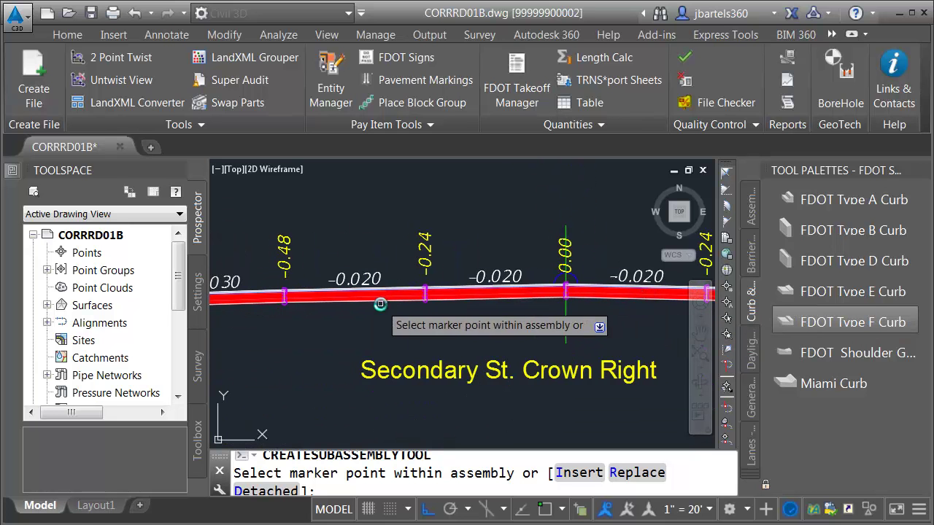
{"action": "scroll", "coordinate": [250, 286], "scroll_direction": "up", "scroll_amount": 5}
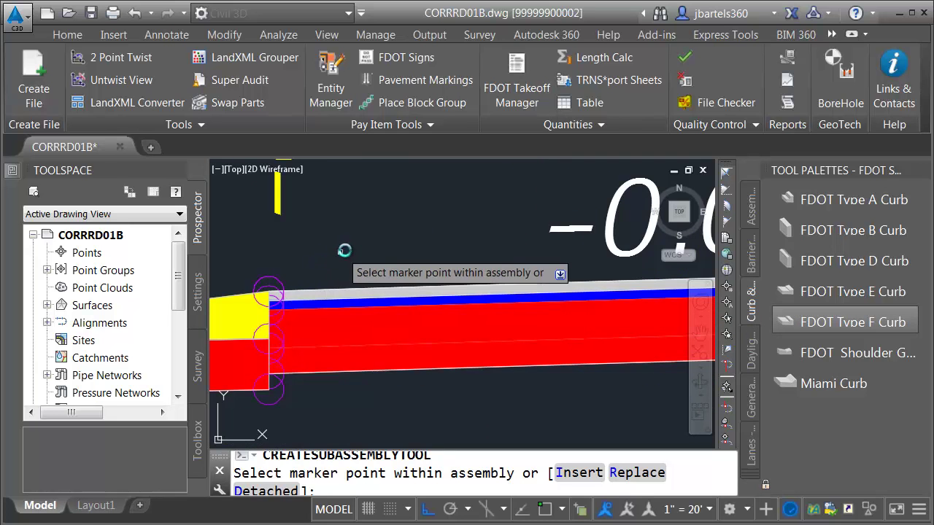
- Finish attaching the curbs and rebuild the Secondary St. EAST Approach corridor so it uses the updated assembly
{"action": "key", "text": "Escape"}
{"action": "scroll", "coordinate": [365, 251], "scroll_direction": "down", "scroll_amount": 6}
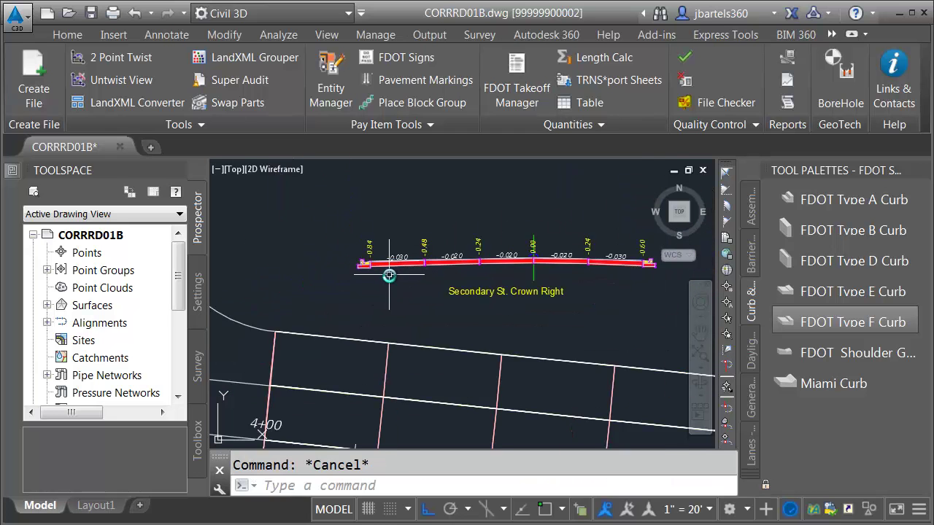
{"action": "scroll", "coordinate": [388, 275], "scroll_direction": "down", "scroll_amount": 2}
{"action": "left_click", "coordinate": [384, 333]}
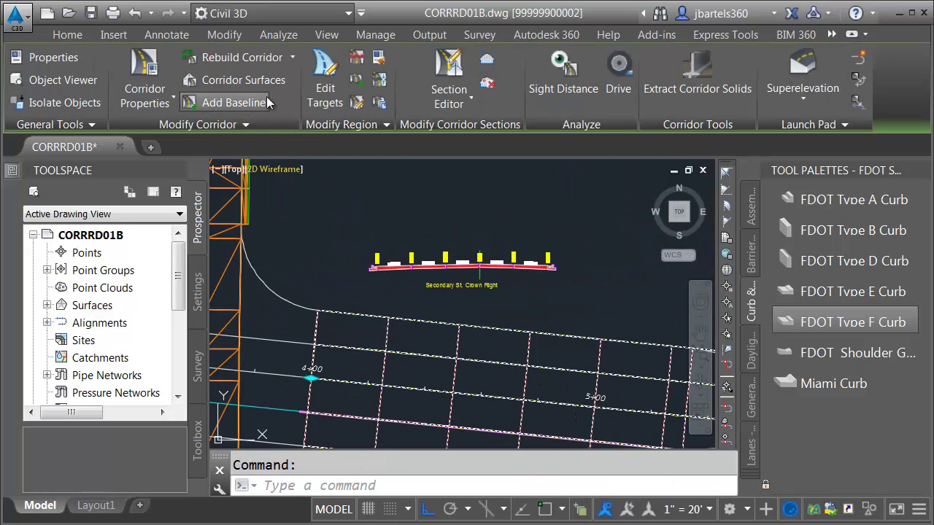
{"action": "left_click", "coordinate": [257, 58]}
- Edit the corridor region's targets and add the NE return alignment as width target for LT turn lane OUTSIDE
{"action": "scroll", "coordinate": [350, 216], "scroll_direction": "down", "scroll_amount": 2}
{"action": "middle_click_drag", "start_coordinate": [483, 292], "coordinate": [407, 292]}
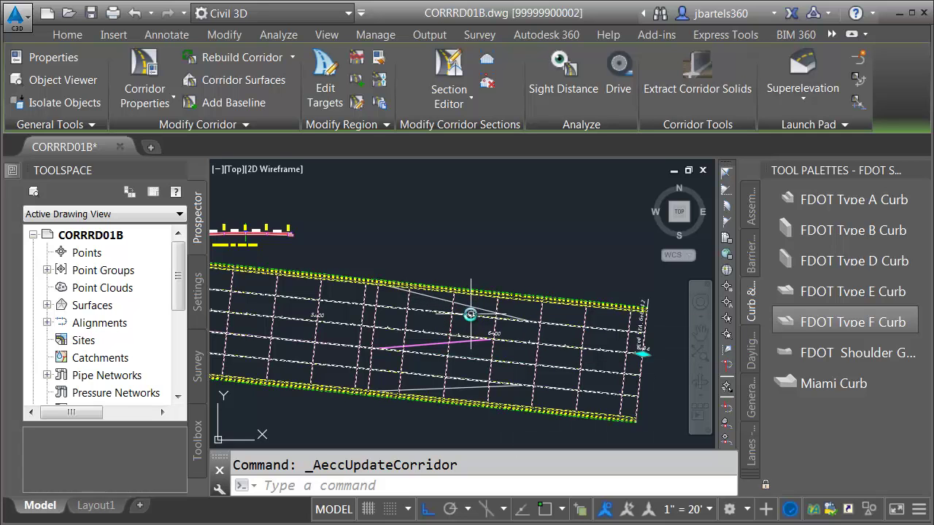
{"action": "left_click", "coordinate": [325, 68]}
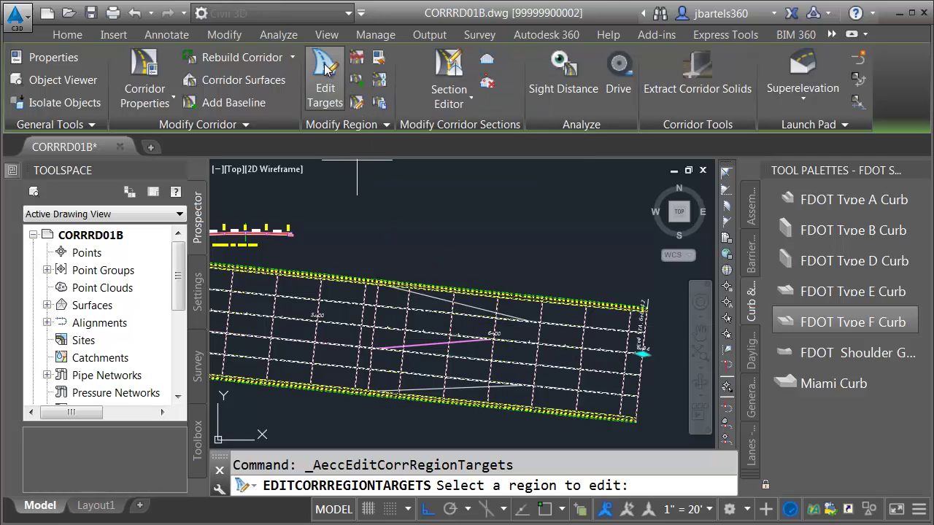
{"action": "left_click", "coordinate": [423, 324]}
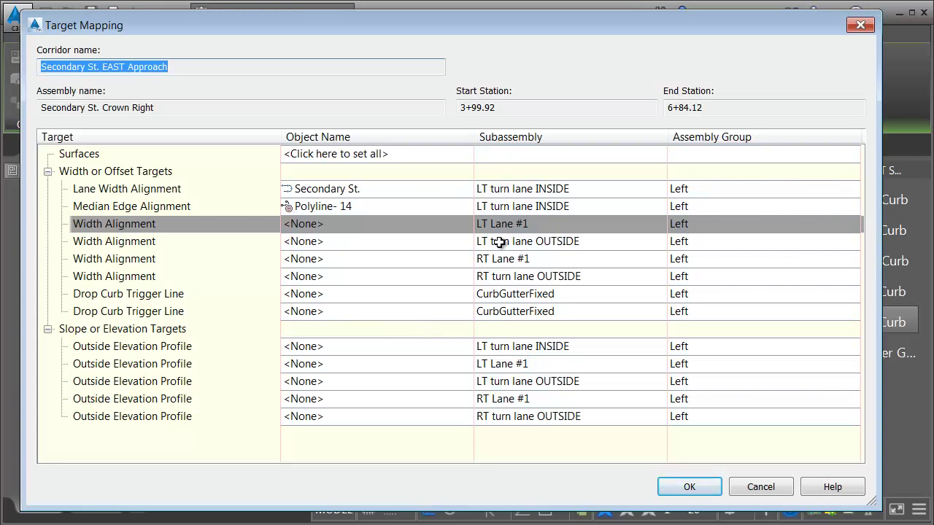
{"action": "left_click", "coordinate": [373, 245]}
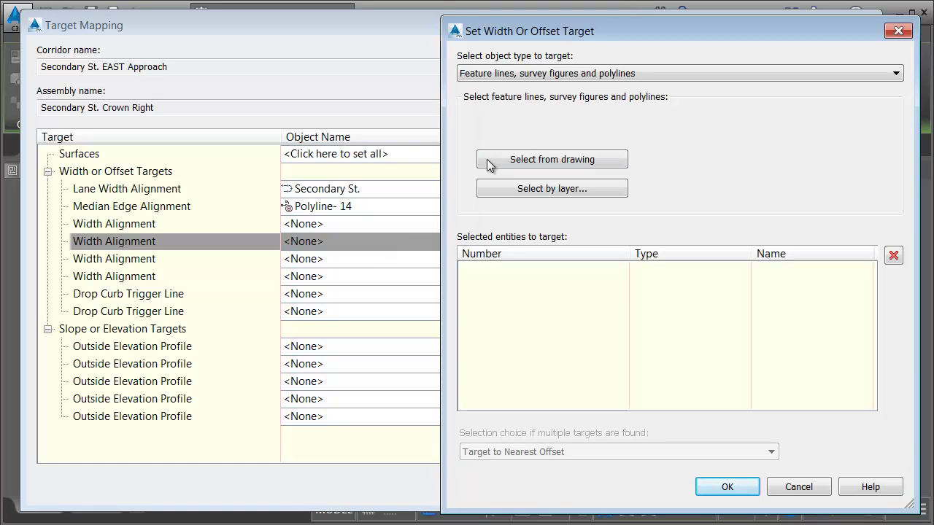
{"action": "left_click", "coordinate": [507, 75]}
{"action": "left_click", "coordinate": [507, 83]}
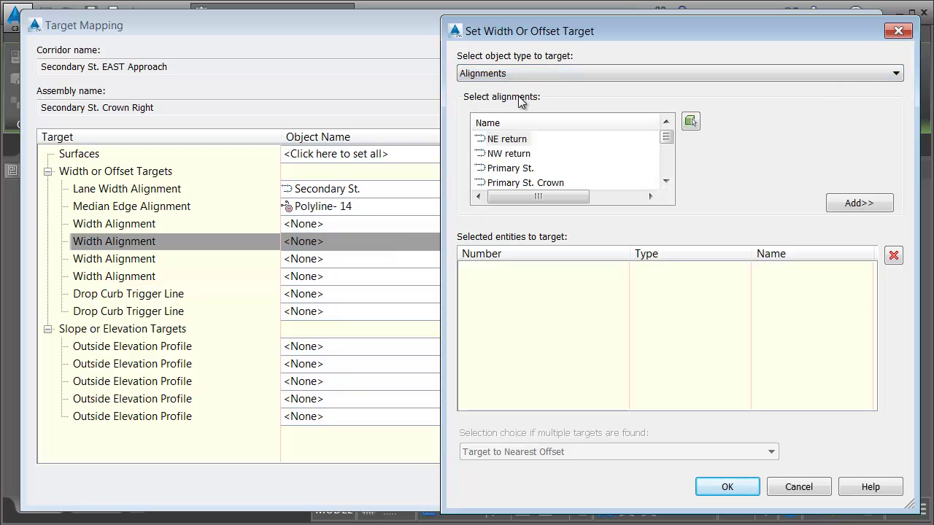
{"action": "left_click", "coordinate": [505, 142]}
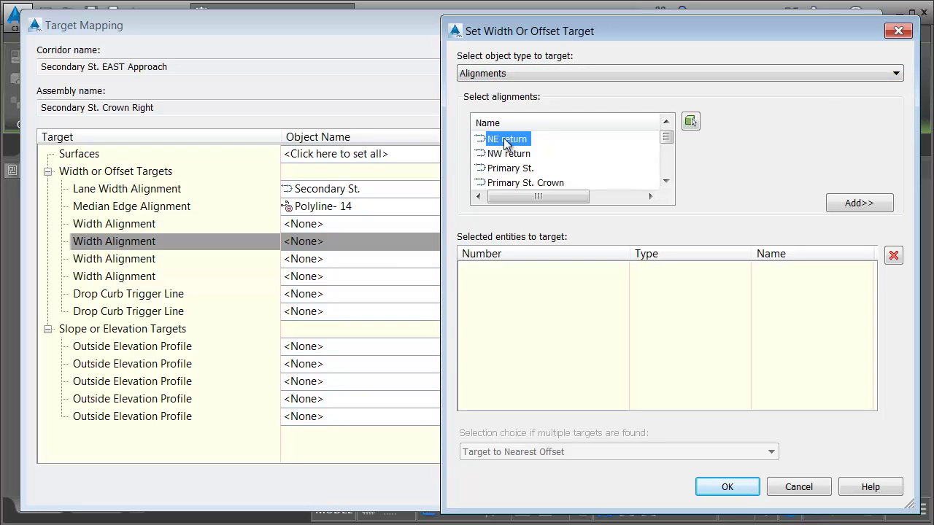
{"action": "left_click", "coordinate": [851, 205]}
- Add alignment Secondary St ETW LT to LT turn lane OUTSIDE's width target and choose Target to Farthest Offset
{"action": "left_click_drag", "start_coordinate": [666, 138], "coordinate": [668, 157]}
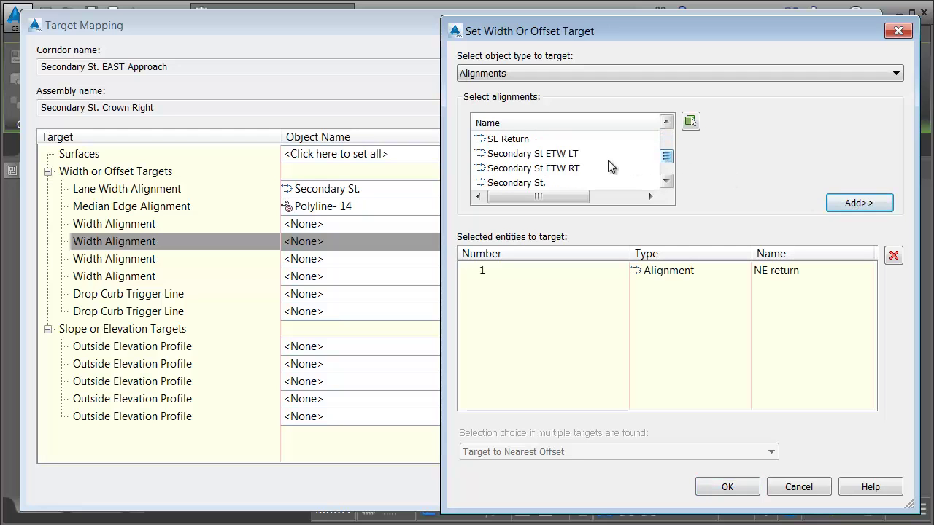
{"action": "left_click", "coordinate": [567, 154]}
{"action": "left_click", "coordinate": [851, 204]}
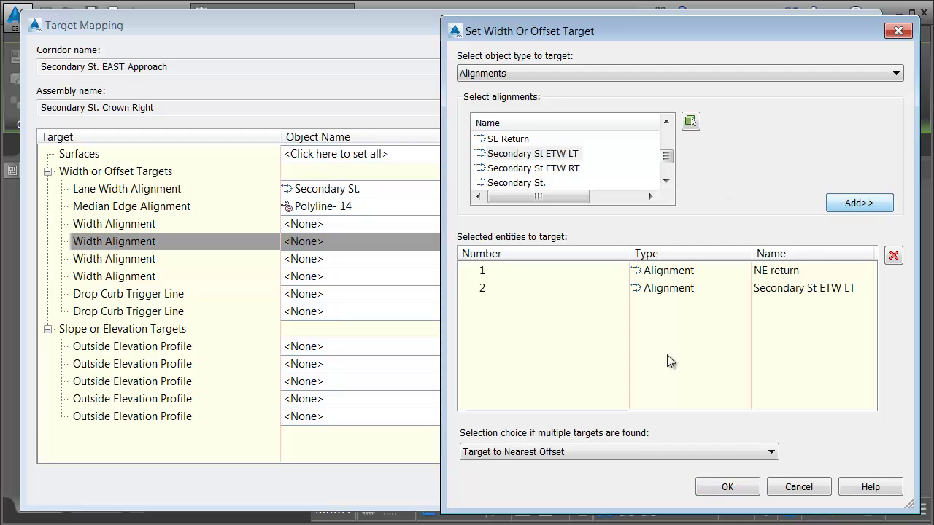
{"action": "left_click", "coordinate": [631, 451]}
{"action": "left_click", "coordinate": [571, 479]}
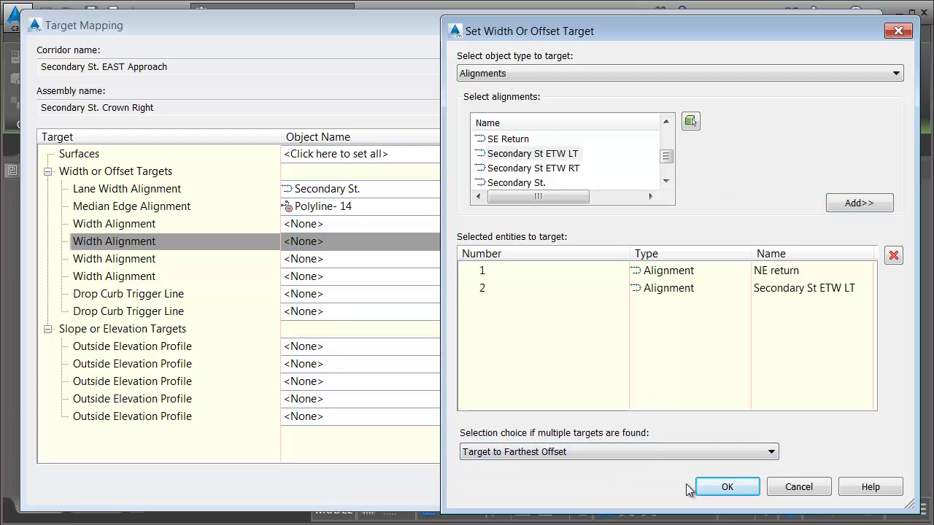
{"action": "left_click", "coordinate": [715, 490]}
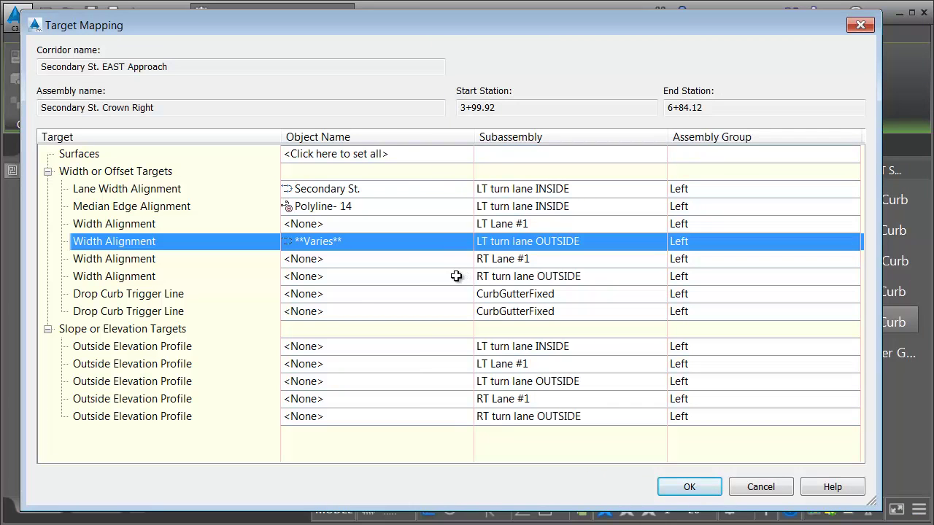
- Add the SE Return alignment as width target for RT turn lane OUTSIDE
{"action": "left_click", "coordinate": [413, 283]}
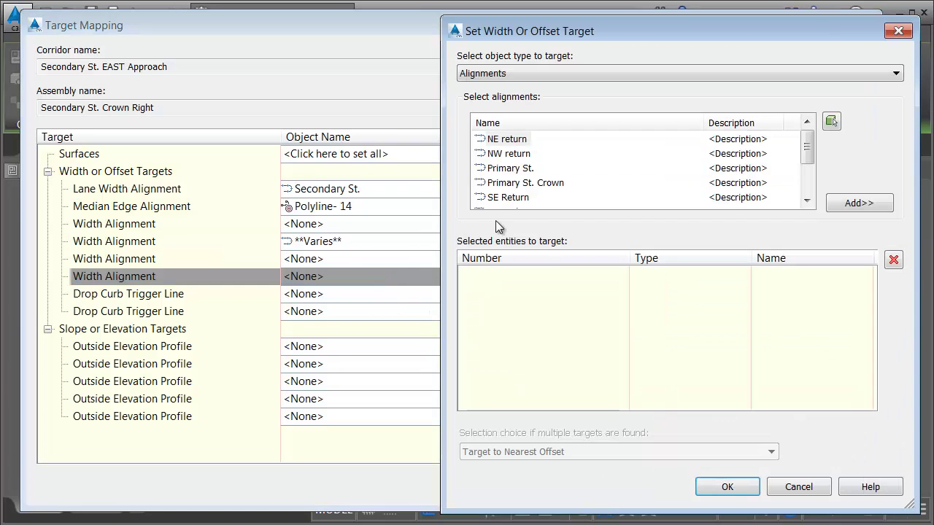
{"action": "left_click_drag", "start_coordinate": [807, 156], "coordinate": [807, 163]}
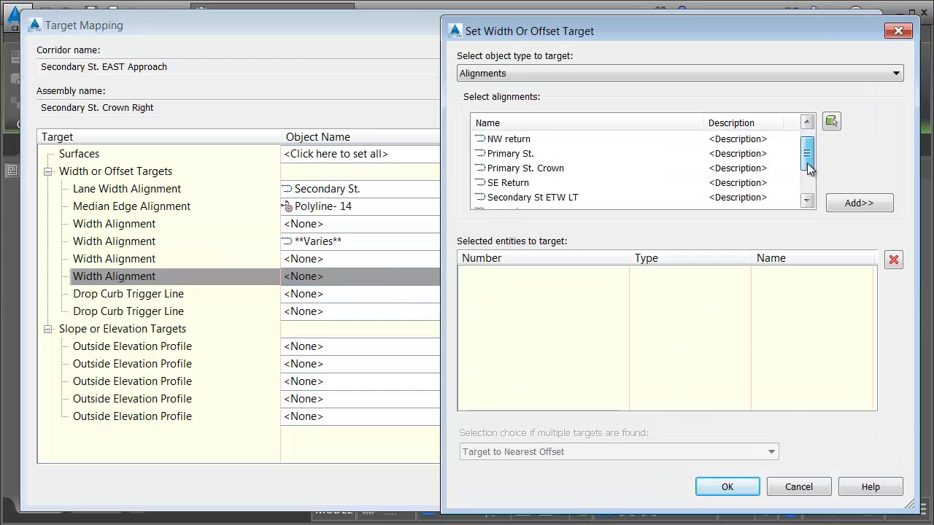
{"action": "left_click", "coordinate": [515, 184]}
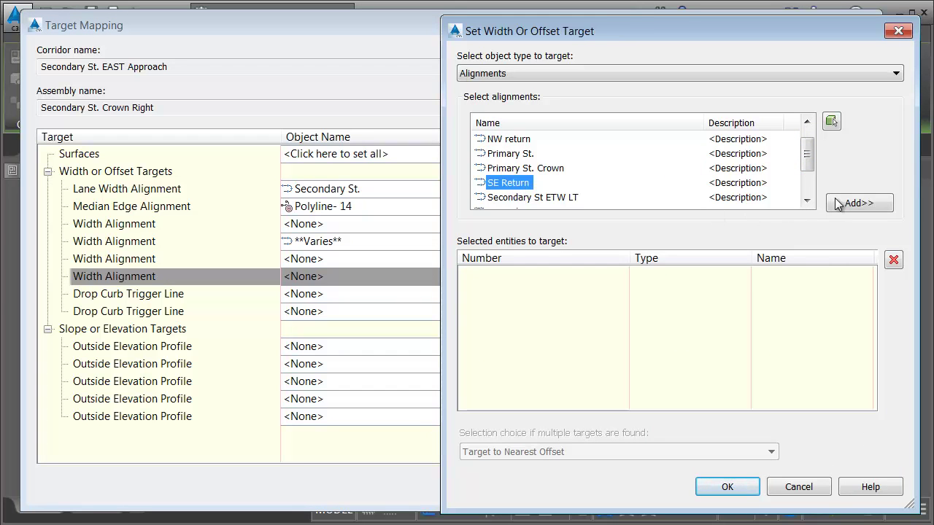
{"action": "left_click", "coordinate": [839, 204]}
- Add Secondary St ETW RT with Target to Farthest Offset to RT turn lane OUTSIDE's width target and accept the target mapping
{"action": "left_click_drag", "start_coordinate": [807, 166], "coordinate": [810, 171]}
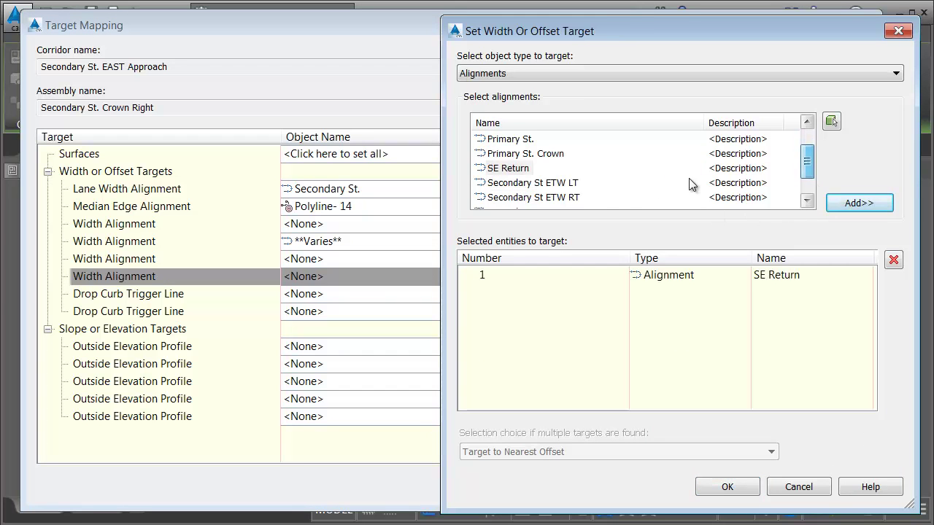
{"action": "left_click", "coordinate": [565, 197]}
{"action": "left_click", "coordinate": [851, 202]}
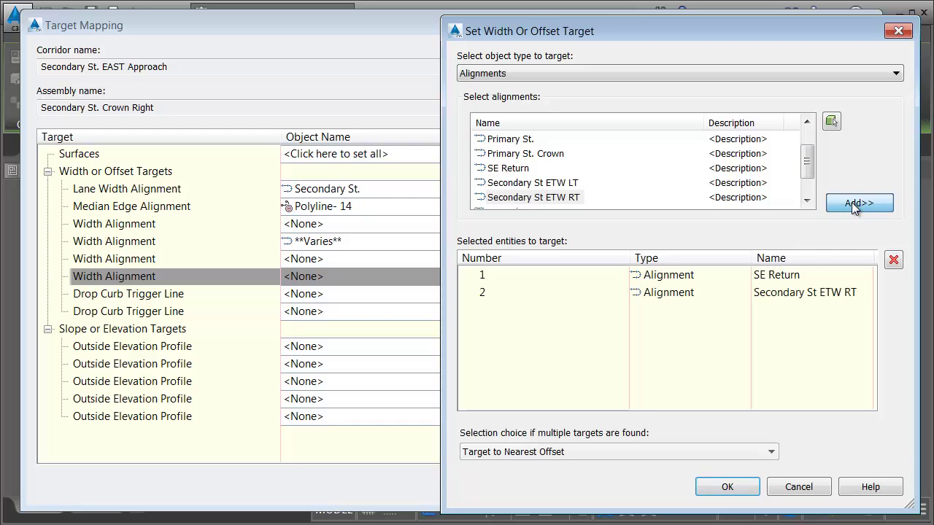
{"action": "left_click", "coordinate": [605, 452]}
{"action": "left_click", "coordinate": [581, 476]}
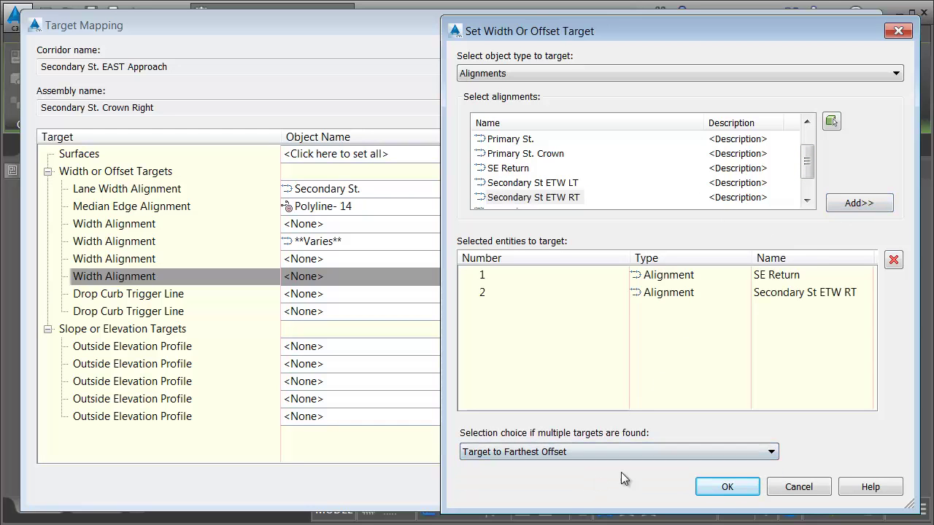
{"action": "left_click", "coordinate": [706, 488]}
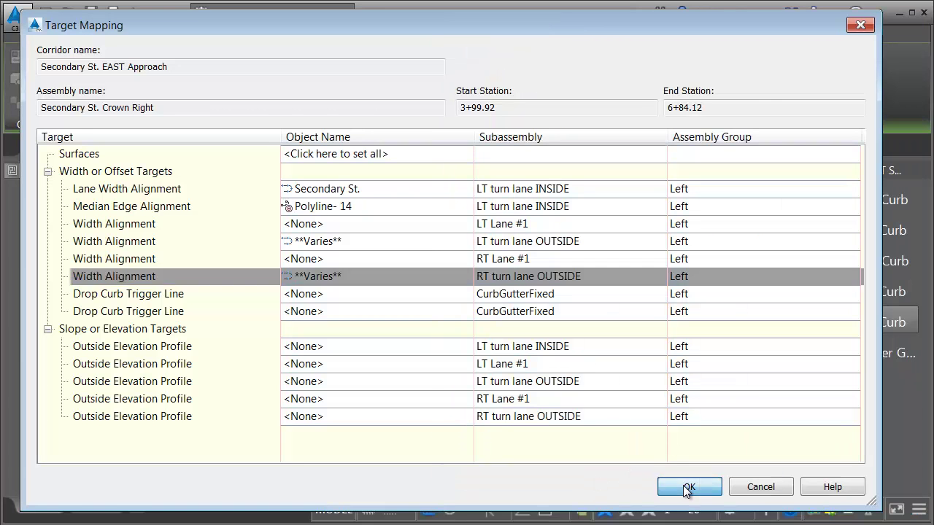
{"action": "left_click", "coordinate": [688, 488]}
{"action": "middle_click_drag", "start_coordinate": [428, 277], "coordinate": [642, 271]}
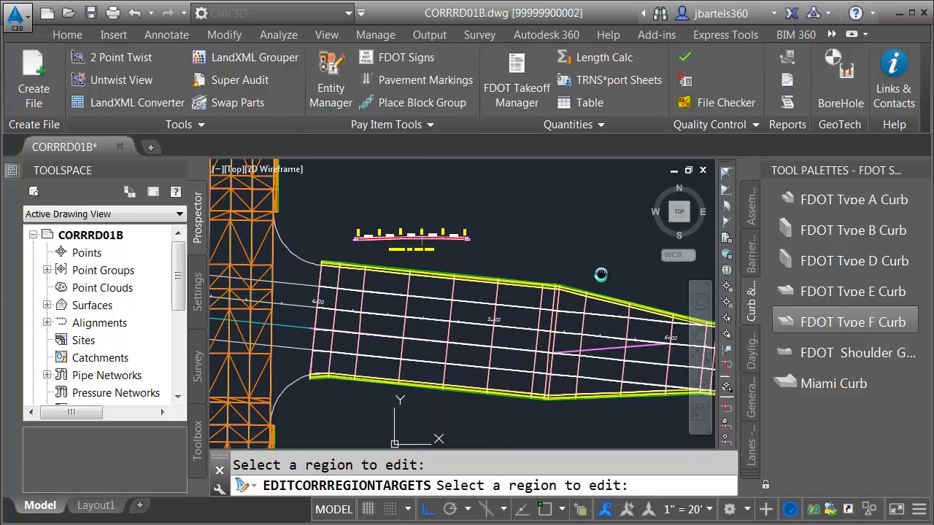
{"action": "scroll", "coordinate": [321, 387], "scroll_direction": "up", "scroll_amount": 2}
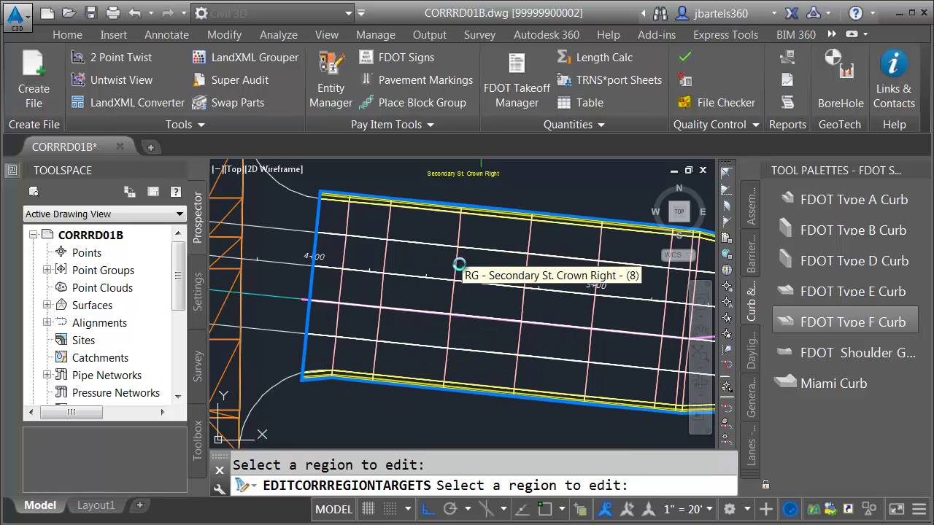
{"action": "key", "text": "Escape"}
- Copy the Secondary St. Crown Right assembly to a spot directly above the original
{"action": "scroll", "coordinate": [477, 288], "scroll_direction": "down", "scroll_amount": 3}
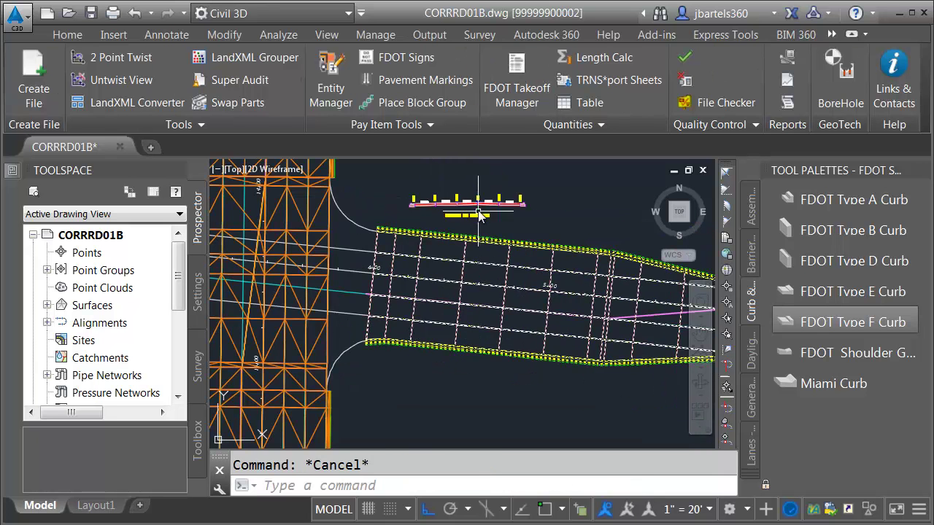
{"action": "scroll", "coordinate": [479, 222], "scroll_direction": "up", "scroll_amount": 4}
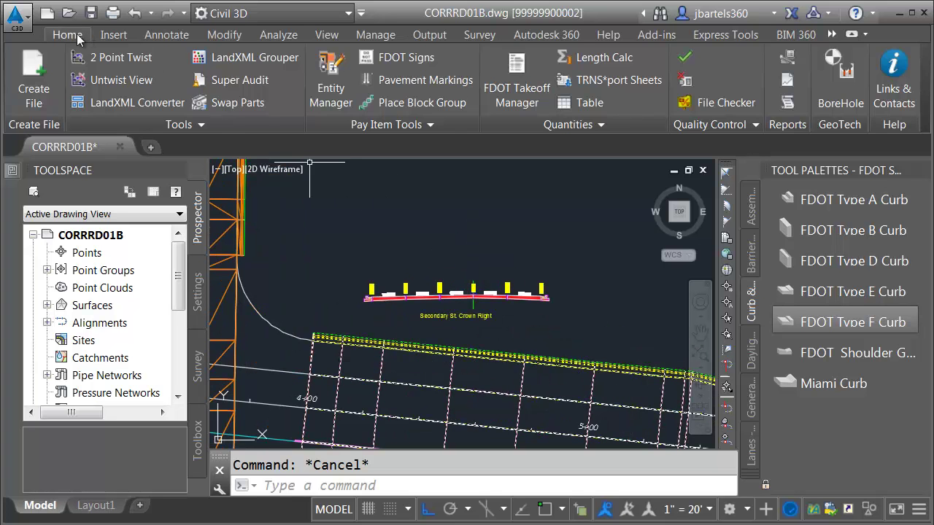
{"action": "left_click", "coordinate": [67, 35]}
{"action": "left_click", "coordinate": [574, 80]}
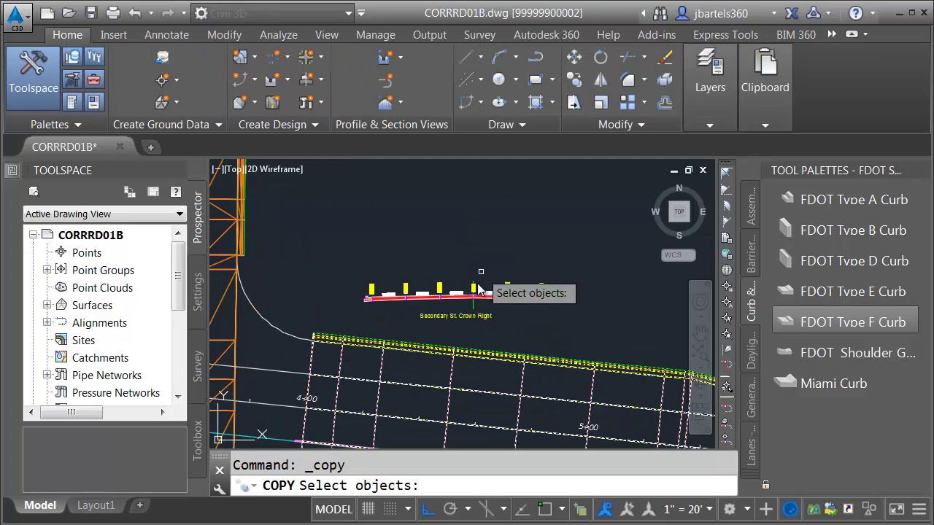
{"action": "left_click", "coordinate": [512, 310]}
{"action": "key", "text": "Return"}
{"action": "left_click", "coordinate": [522, 339]}
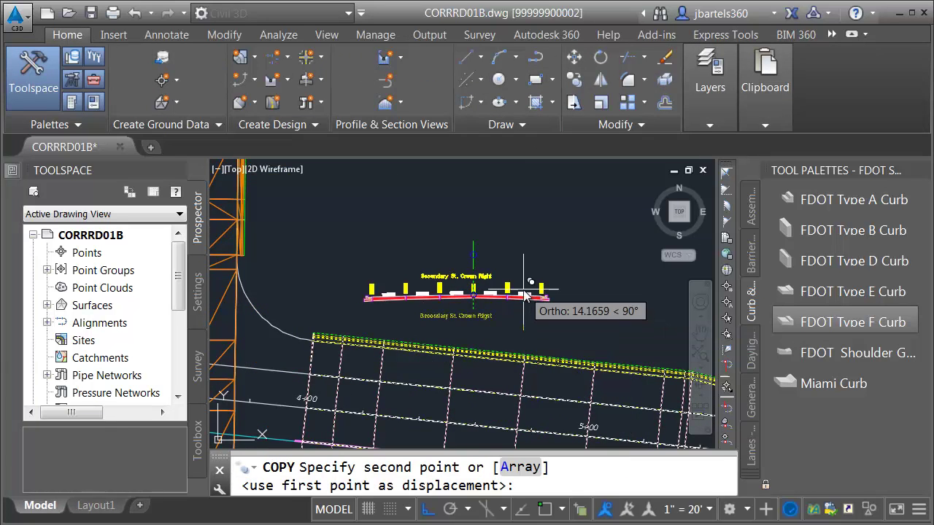
{"action": "left_click", "coordinate": [523, 277]}
{"action": "key", "text": "Escape"}
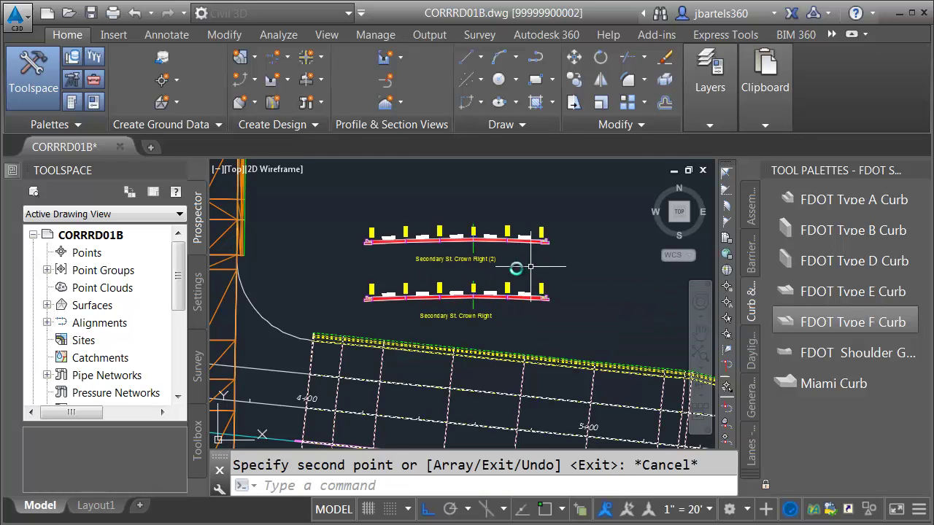
- Delete the two lanes and the curb on the right side of the copied assembly's baseline
{"action": "mouse_move", "coordinate": [423, 336]}
{"action": "middle_mouse_down"}
{"action": "mouse_move", "coordinate": [440, 290]}
{"action": "mouse_move", "coordinate": [428, 279]}
{"action": "mouse_move", "coordinate": [371, 281]}
{"action": "middle_mouse_up"}
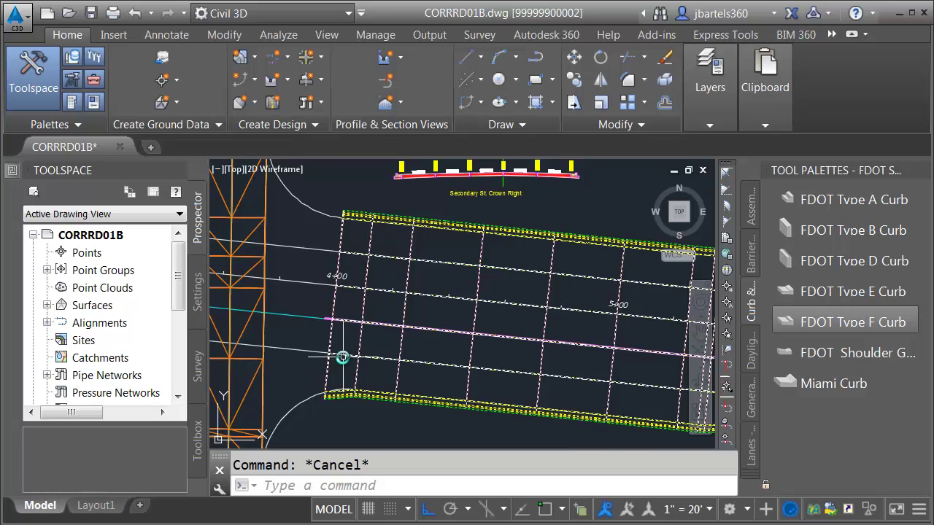
{"action": "scroll", "coordinate": [342, 357], "scroll_direction": "up", "scroll_amount": 2}
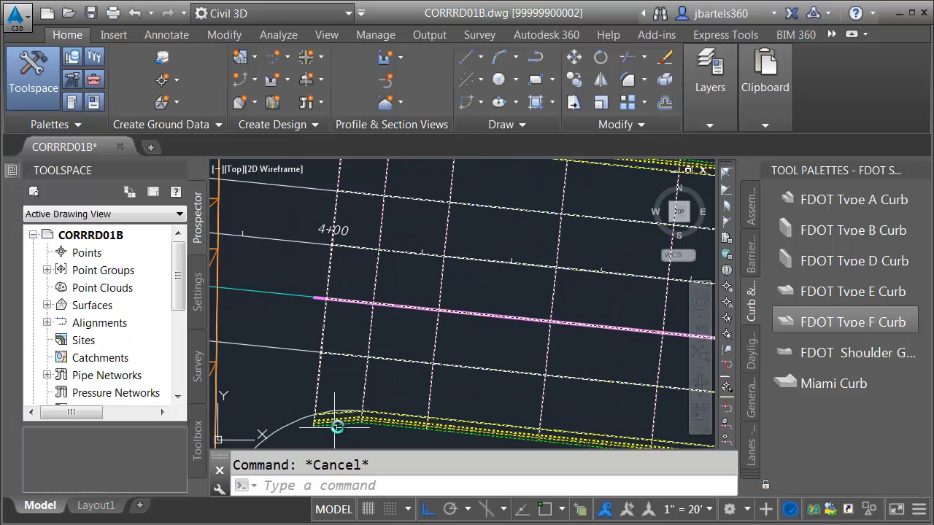
{"action": "scroll", "coordinate": [337, 423], "scroll_direction": "down", "scroll_amount": 3}
{"action": "scroll", "coordinate": [437, 266], "scroll_direction": "up", "scroll_amount": 4}
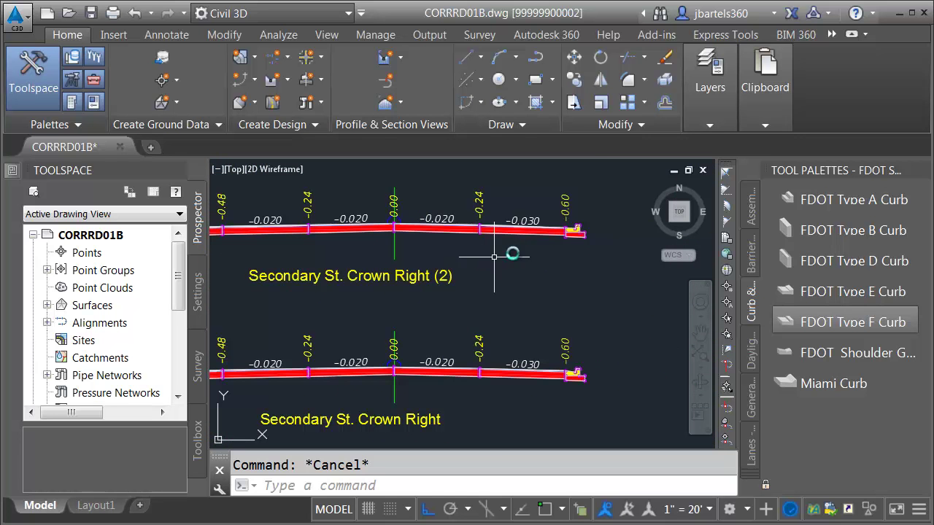
{"action": "left_click", "coordinate": [594, 196]}
{"action": "left_click", "coordinate": [453, 253]}
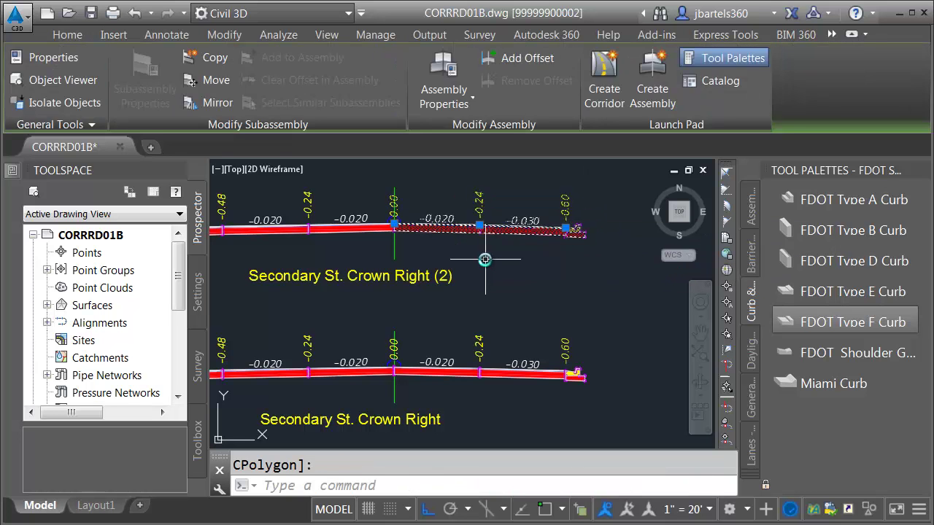
{"action": "key", "text": "Delete"}
- Rename the copied assembly as Secondary St. Crown Right LEFT SIDE ONLY
{"action": "middle_click_drag", "start_coordinate": [403, 289], "coordinate": [455, 273]}
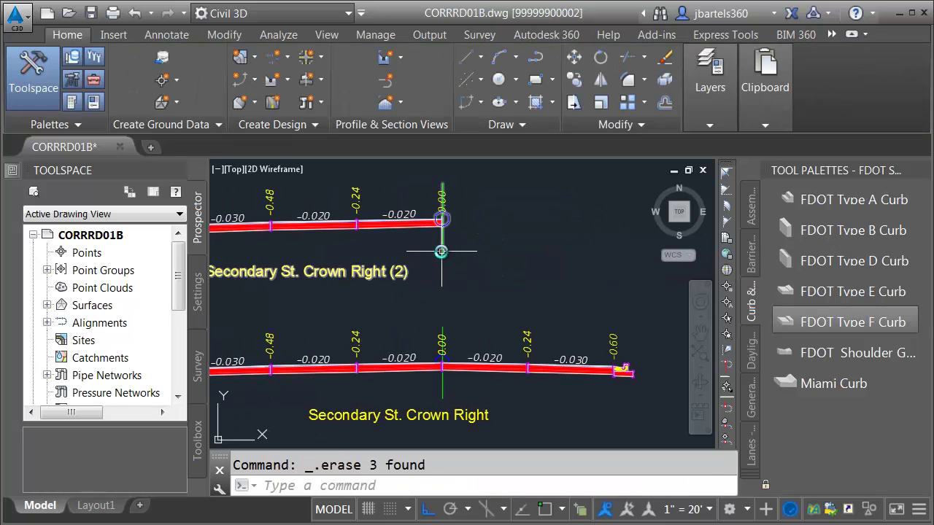
{"action": "left_click", "coordinate": [442, 252]}
{"action": "mouse_move", "coordinate": [13, 173]}
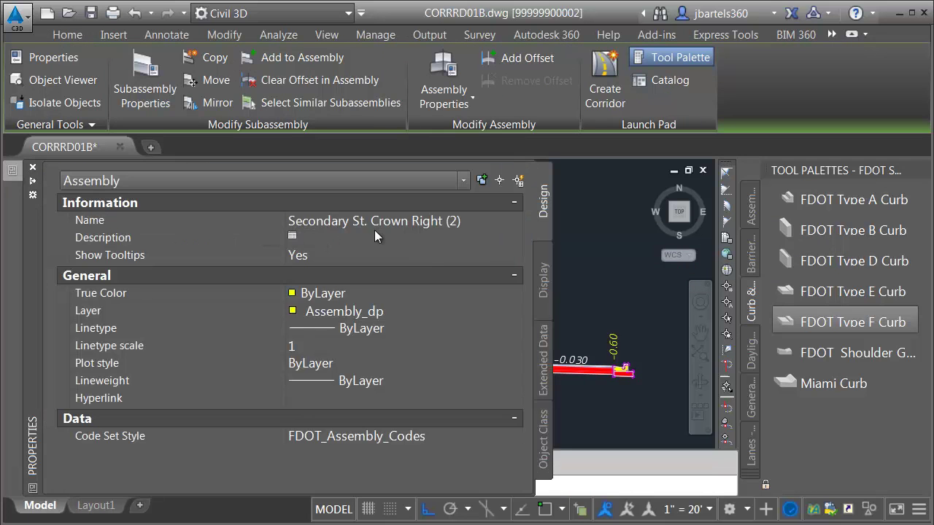
{"action": "left_click", "coordinate": [417, 222]}
{"action": "double_click", "coordinate": [424, 221]}
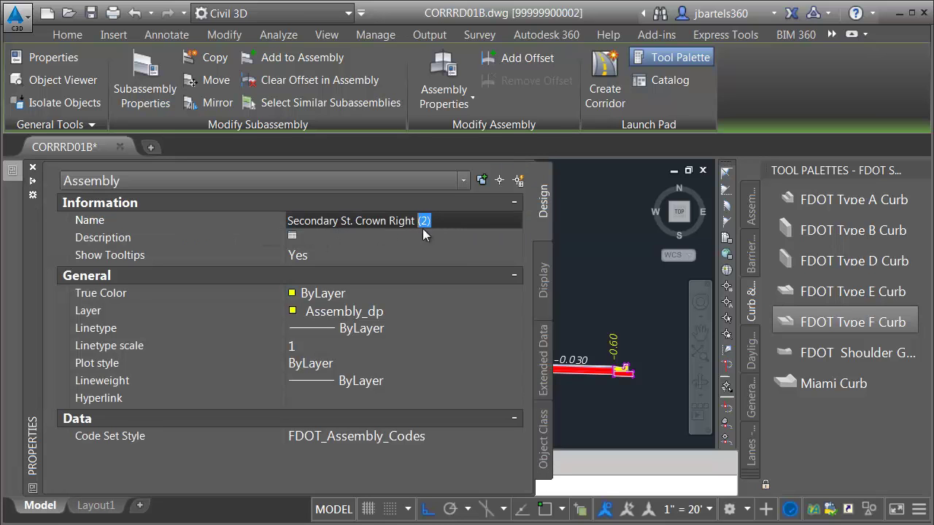
{"action": "type", "text": "LEFT SIDE ONLY"}
{"action": "key", "text": "Return"}
{"action": "key", "text": "Escape"}
{"action": "scroll", "coordinate": [538, 266], "scroll_direction": "down", "scroll_amount": 3}
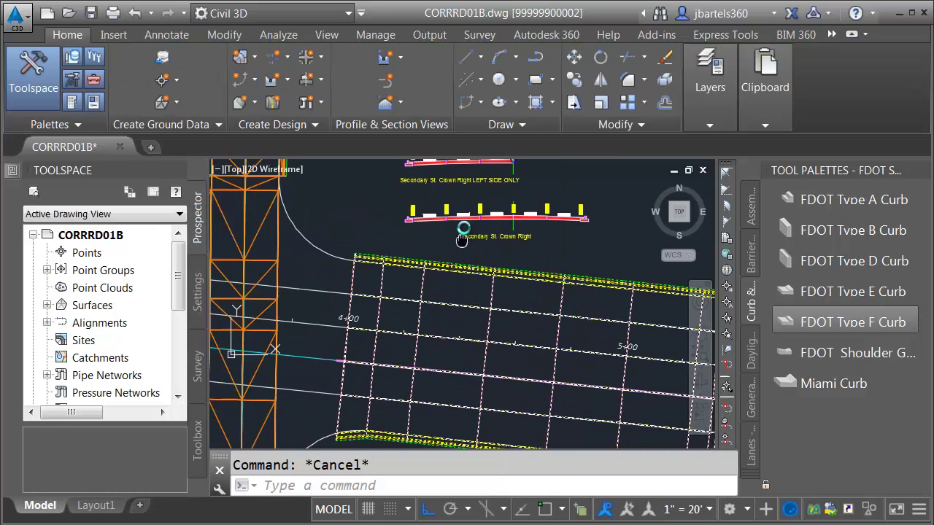
{"action": "middle_click_drag", "start_coordinate": [456, 271], "coordinate": [428, 270]}
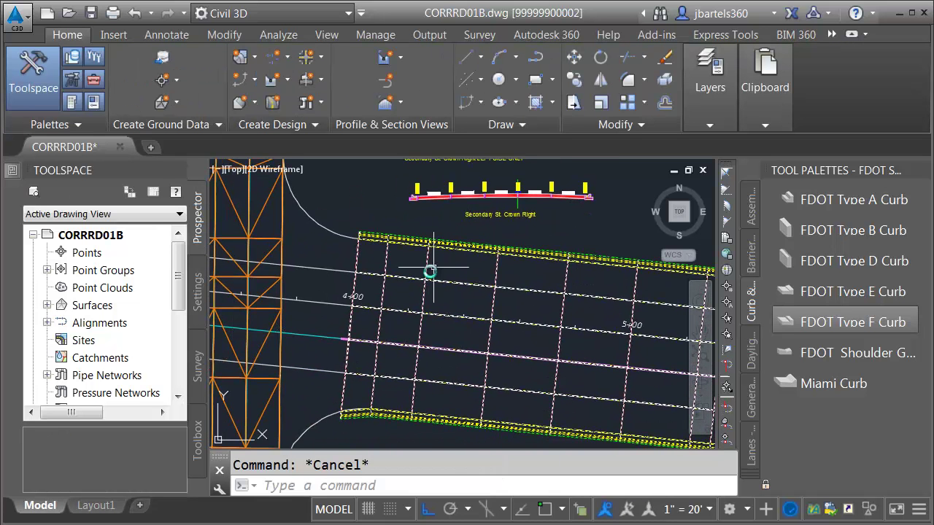
- Split the Secondary St. EAST Approach region near station 4+10 at the endpoint where the SE return meets the approach edge
{"action": "left_click", "coordinate": [390, 292]}
{"action": "left_click", "coordinate": [357, 81]}
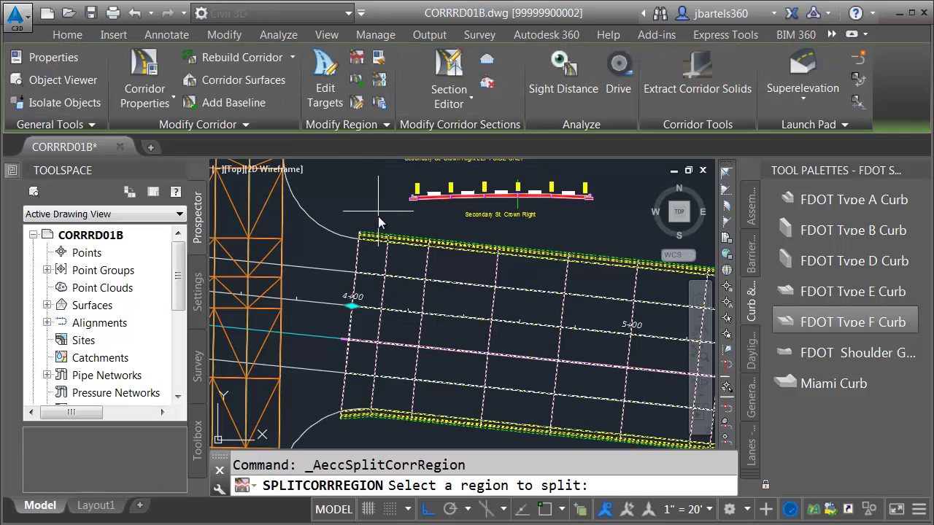
{"action": "left_click", "coordinate": [399, 300]}
{"action": "scroll", "coordinate": [402, 361], "scroll_direction": "up", "scroll_amount": 3}
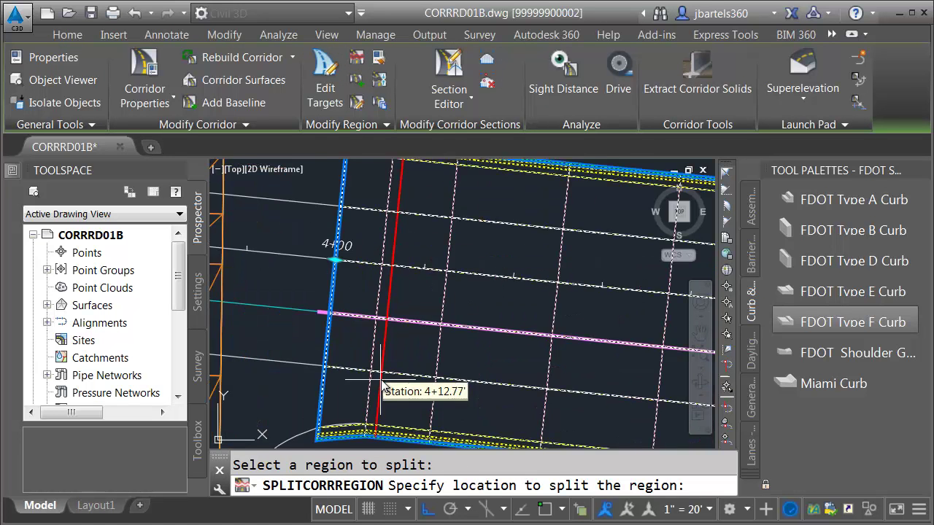
{"action": "right_click", "coordinate": [432, 259], "text": "shift"}
{"action": "left_click", "coordinate": [459, 37]}
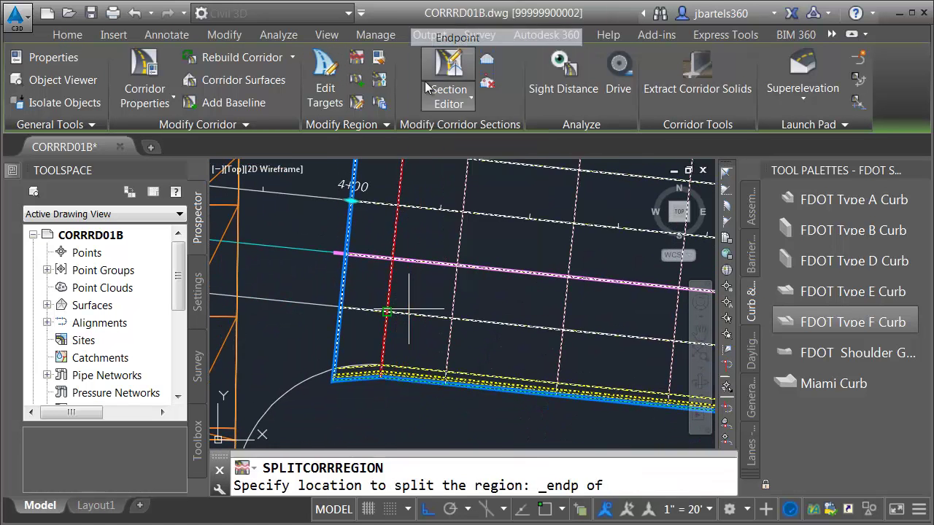
{"action": "left_click", "coordinate": [317, 376]}
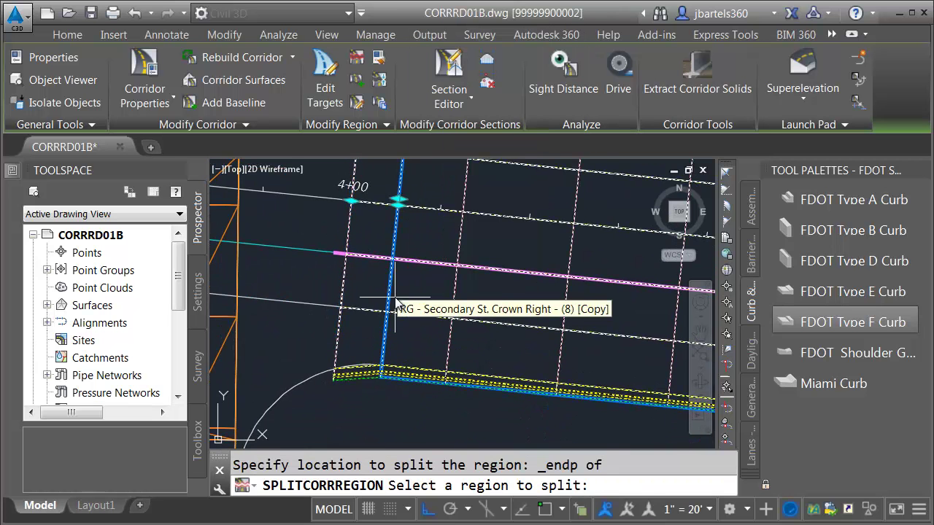
{"action": "key", "text": "Escape"}
{"action": "scroll", "coordinate": [373, 262], "scroll_direction": "down", "scroll_amount": 3}
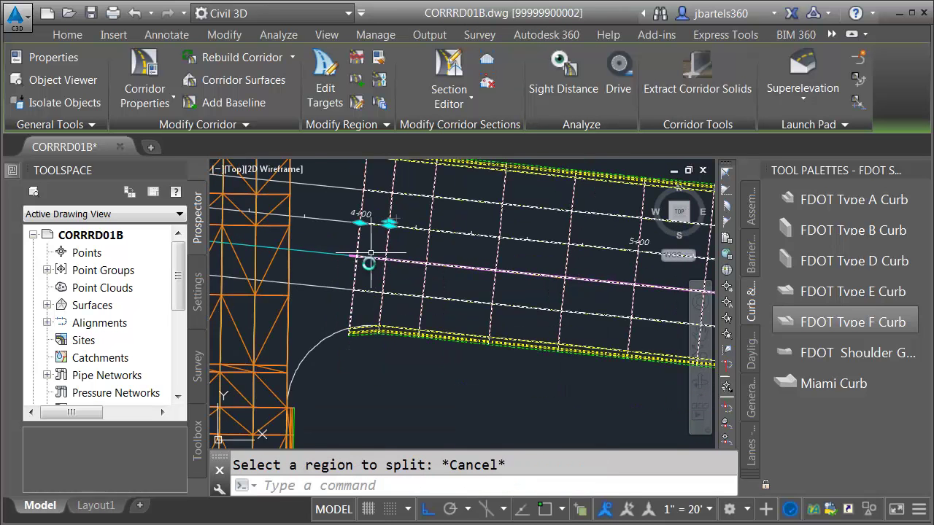
- Assign the Secondary St. Crown Right LEFT SIDE ONLY assembly to the short region at the approach's intersection end
{"action": "left_click", "coordinate": [382, 125]}
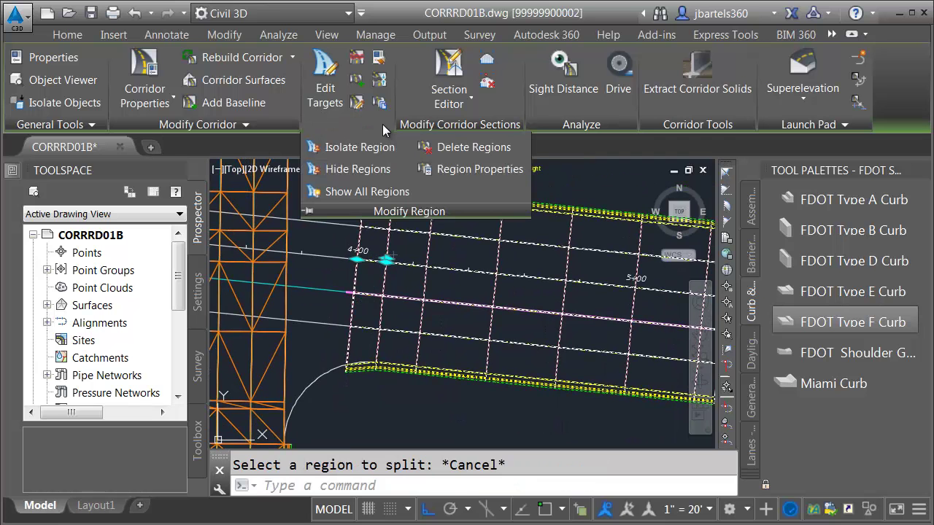
{"action": "left_click", "coordinate": [479, 168]}
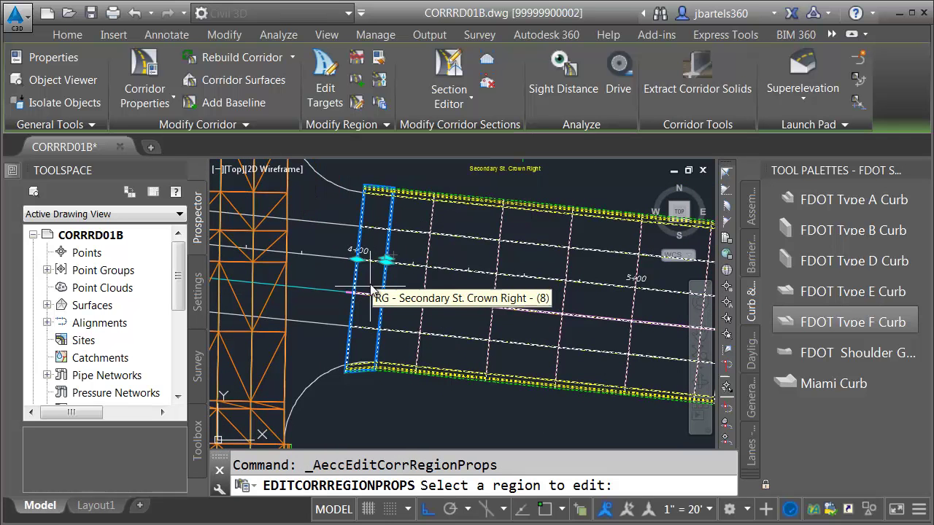
{"action": "left_click", "coordinate": [371, 285]}
{"action": "left_click", "coordinate": [613, 326]}
{"action": "left_click", "coordinate": [720, 320]}
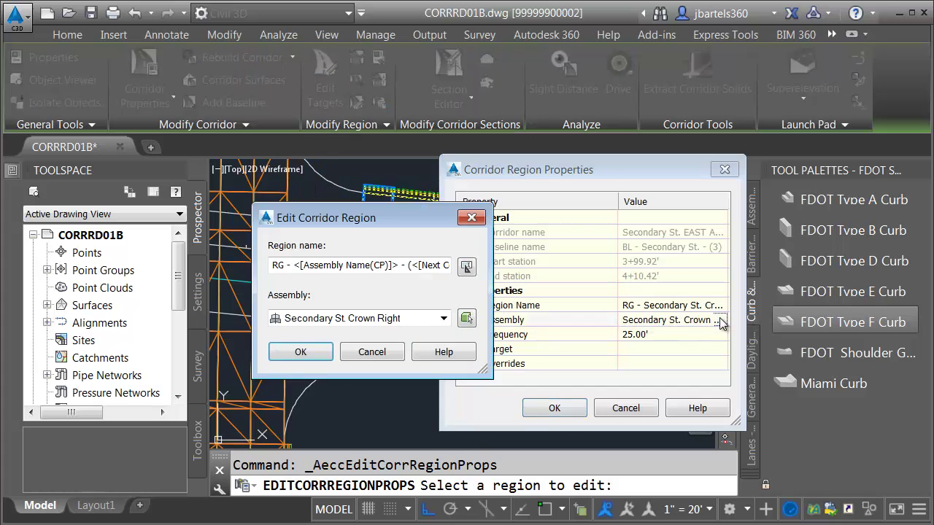
{"action": "left_click", "coordinate": [443, 318]}
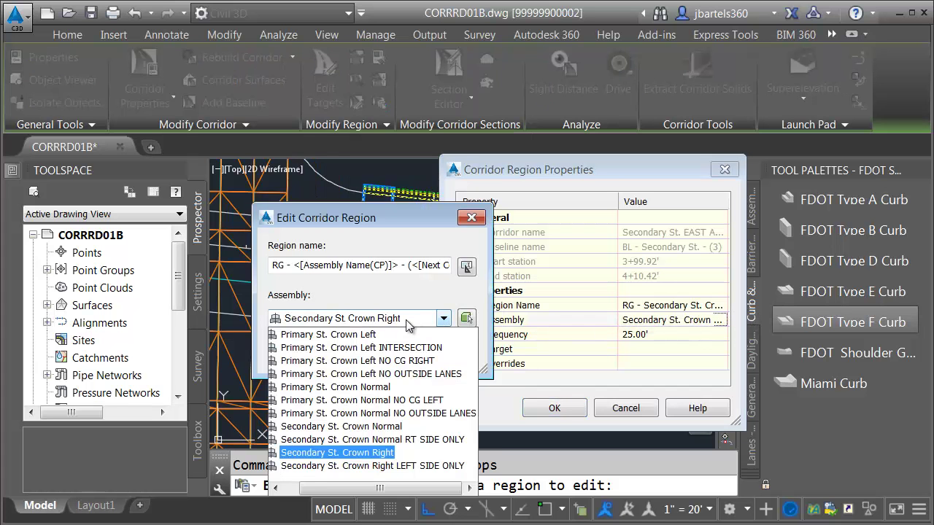
{"action": "left_click", "coordinate": [406, 466]}
{"action": "left_click", "coordinate": [302, 352]}
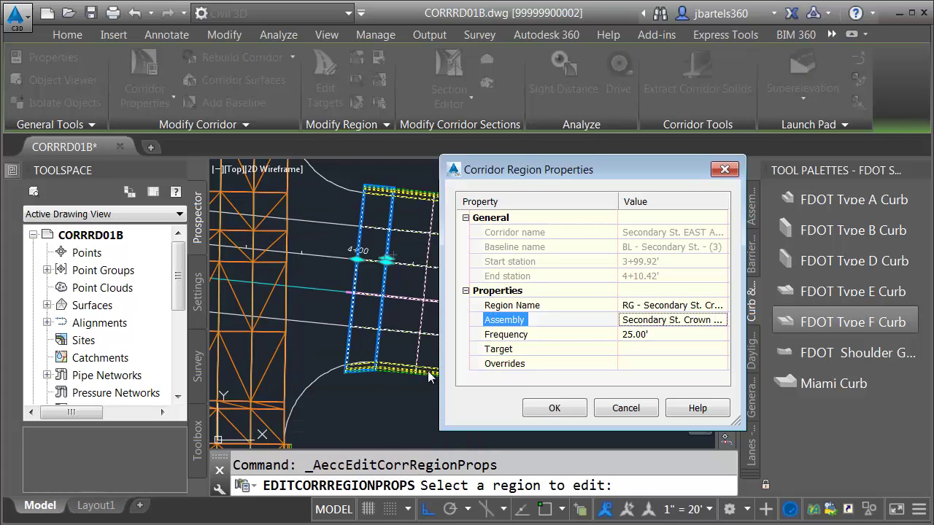
- Remove NE return and Secondary St ETW LT from LT Lane #1's width target in the short region
{"action": "left_click", "coordinate": [536, 350]}
{"action": "left_click", "coordinate": [646, 350]}
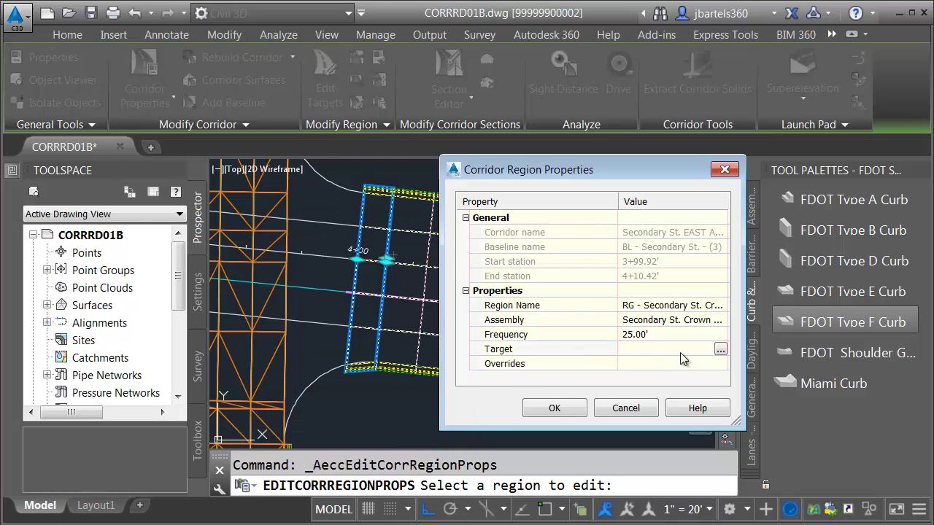
{"action": "left_click", "coordinate": [721, 350]}
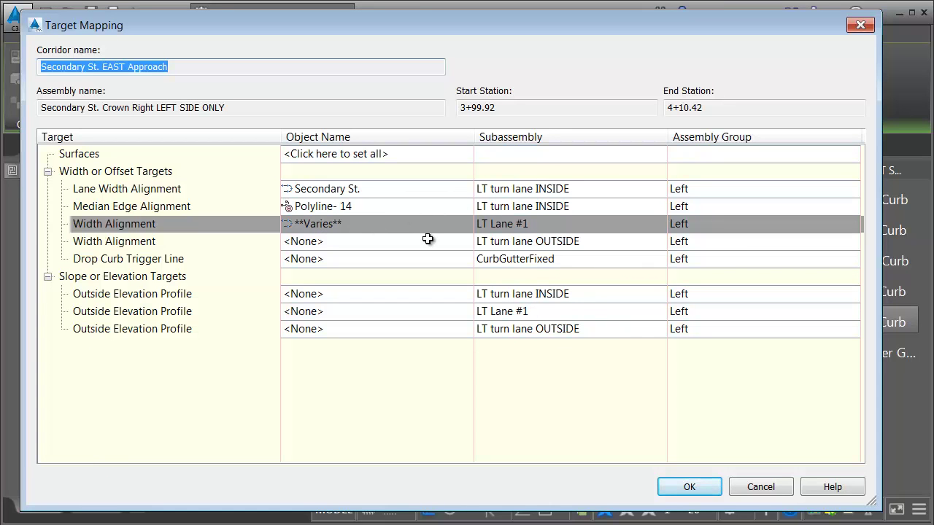
{"action": "left_click", "coordinate": [313, 224]}
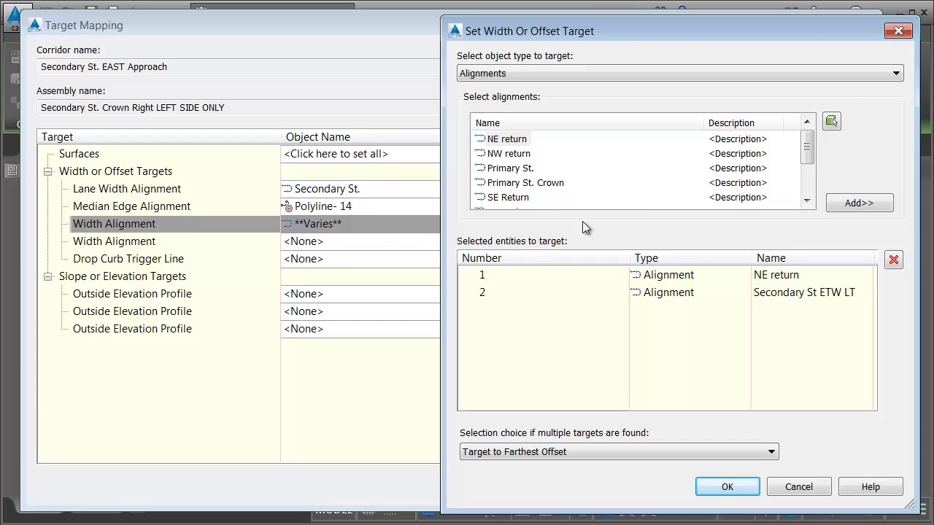
{"action": "left_click", "coordinate": [761, 275]}
{"action": "left_click", "coordinate": [893, 259]}
{"action": "left_click", "coordinate": [824, 272]}
{"action": "left_click", "coordinate": [894, 260]}
{"action": "left_click", "coordinate": [726, 488]}
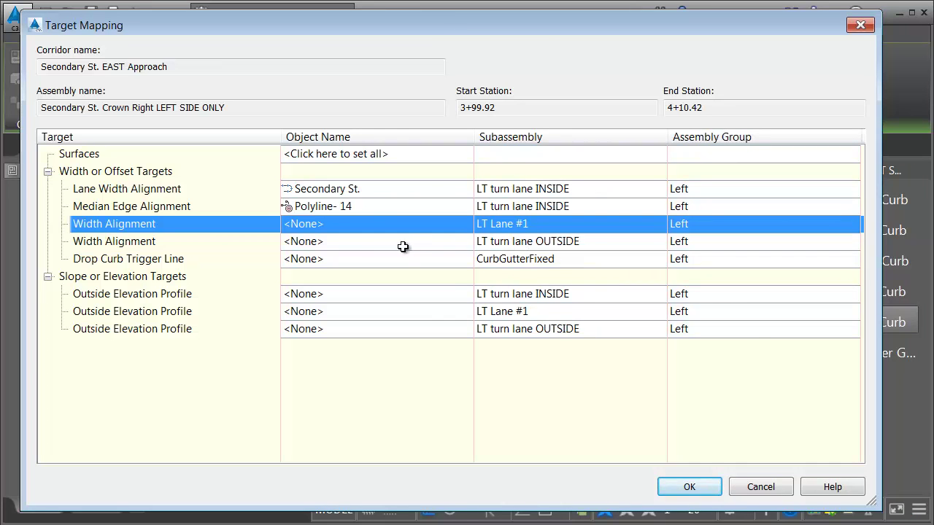
- Target LT turn lane OUTSIDE's width to NE return and Secondary St ETW LT with Target to Farthest Offset, and apply the region changes
{"action": "left_click", "coordinate": [370, 242]}
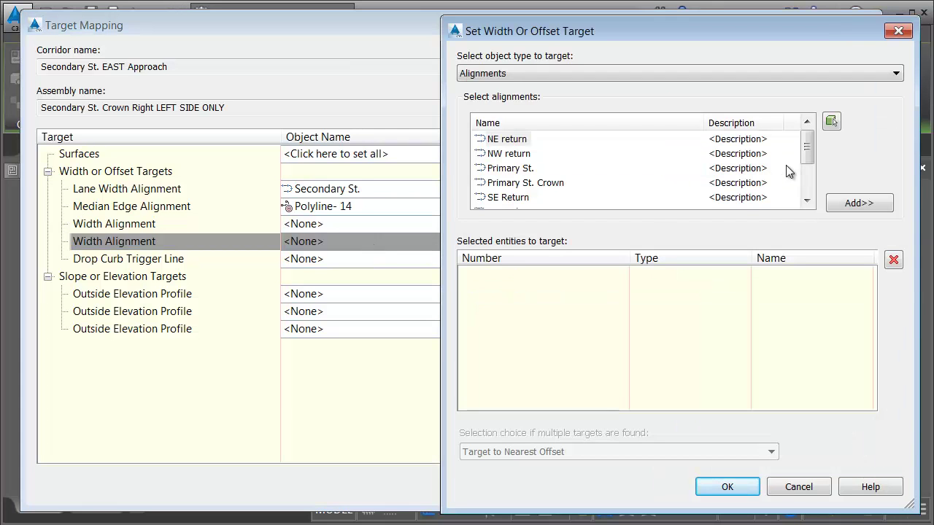
{"action": "left_click", "coordinate": [507, 139]}
{"action": "left_click", "coordinate": [846, 203]}
{"action": "scroll", "coordinate": [809, 169], "scroll_direction": "down", "scroll_amount": 1}
{"action": "left_click_drag", "start_coordinate": [808, 169], "coordinate": [811, 181]}
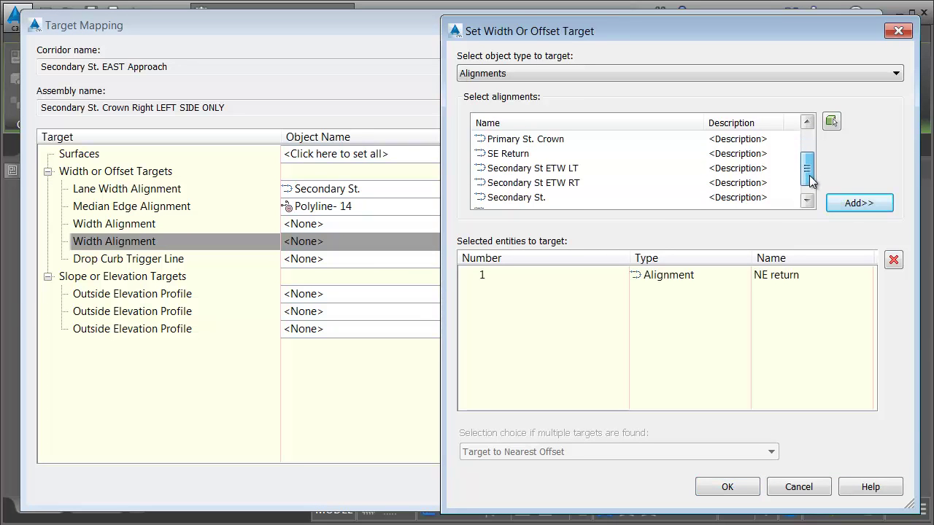
{"action": "left_click", "coordinate": [550, 172]}
{"action": "left_click", "coordinate": [832, 206]}
{"action": "left_click", "coordinate": [658, 451]}
{"action": "left_click", "coordinate": [580, 478]}
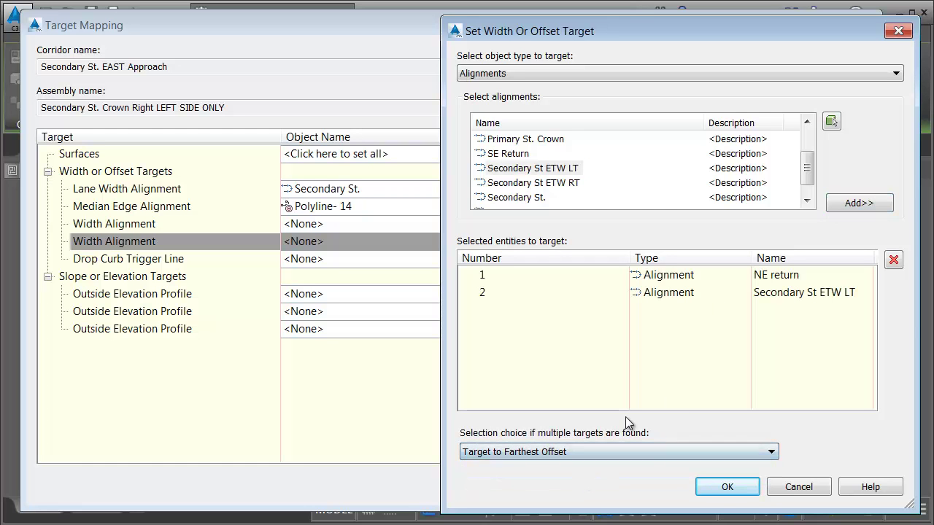
{"action": "left_click", "coordinate": [722, 486]}
{"action": "left_click", "coordinate": [687, 489]}
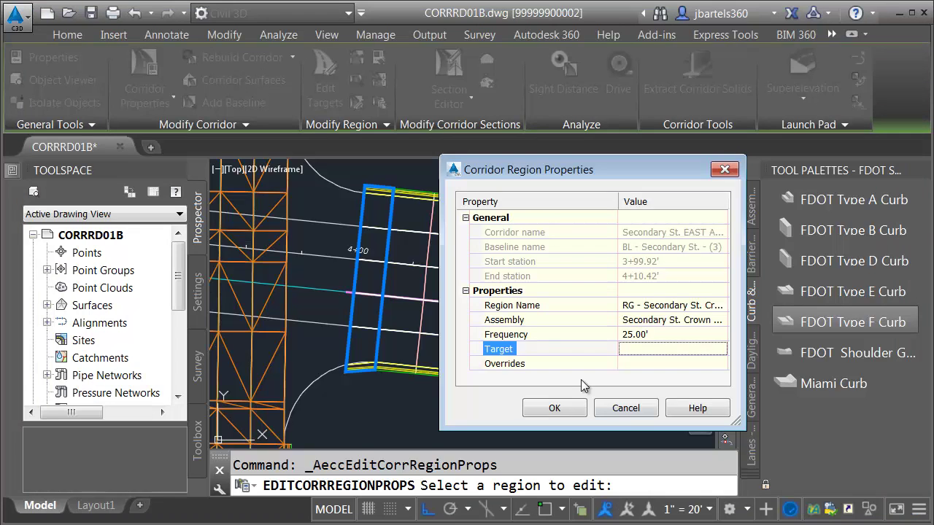
{"action": "left_click", "coordinate": [554, 408]}
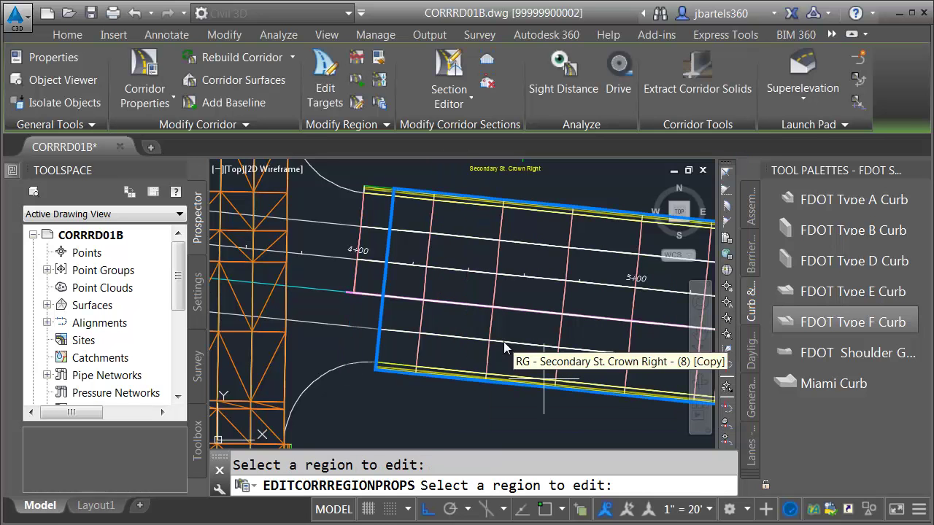
{"action": "key", "text": "Escape"}
{"action": "key", "text": "Escape"}
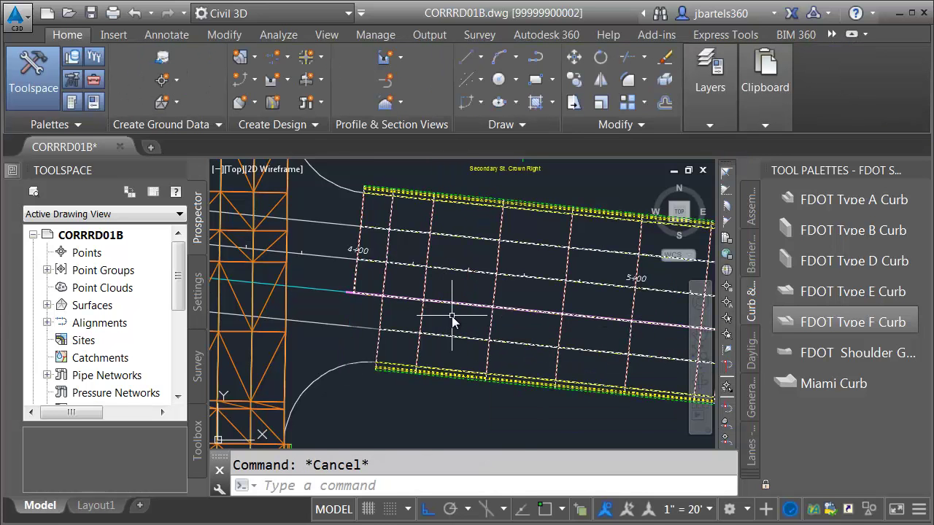
- Regenerate the whole drawing with both Secondary St. approaches and the intersection in view
{"action": "scroll", "coordinate": [452, 315], "scroll_direction": "down", "scroll_amount": 4}
{"action": "middle_click_drag", "start_coordinate": [468, 366], "coordinate": [521, 360]}
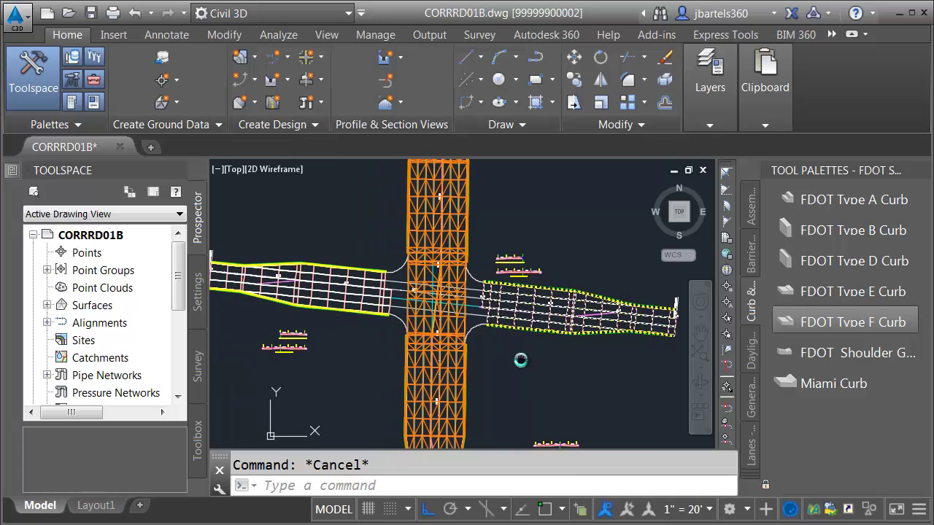
{"action": "type", "text": "rea"}
{"action": "key", "text": "Return"}
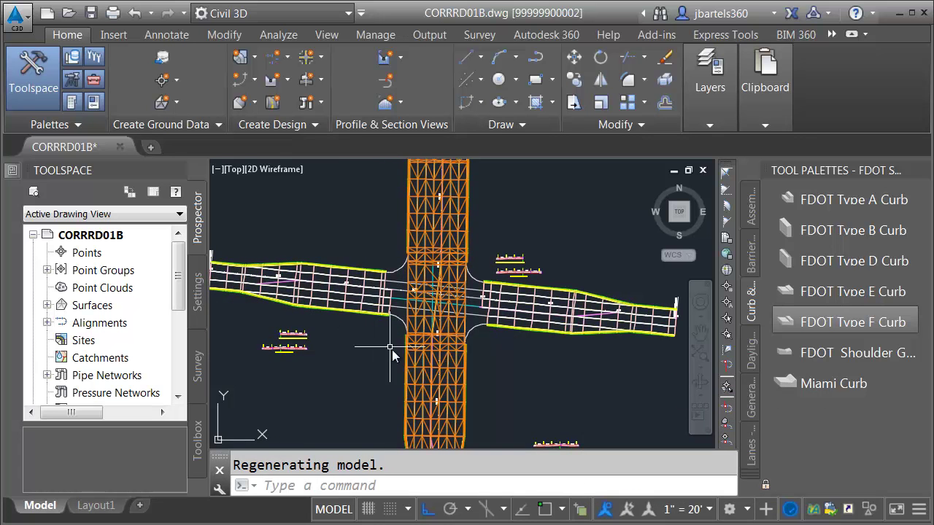
{"action": "mouse_move", "coordinate": [508, 386]}
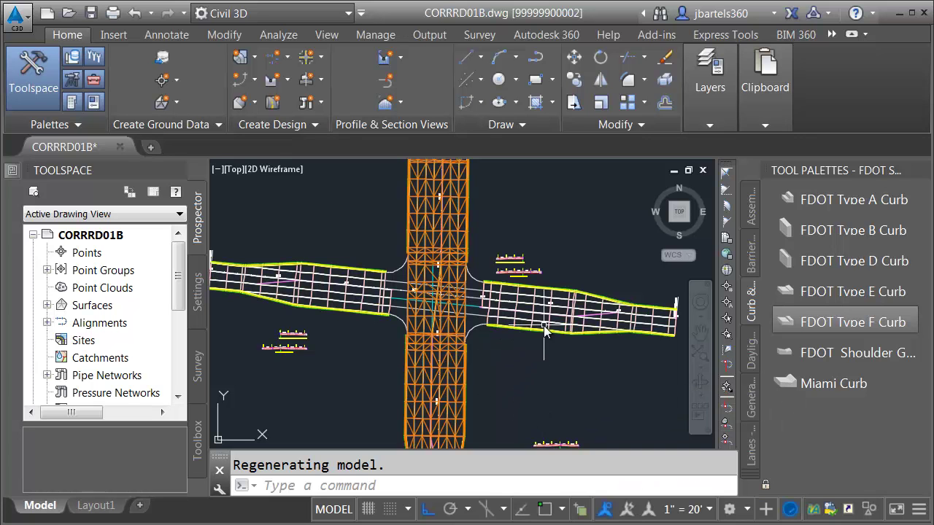
{"action": "left_click", "coordinate": [498, 318]}
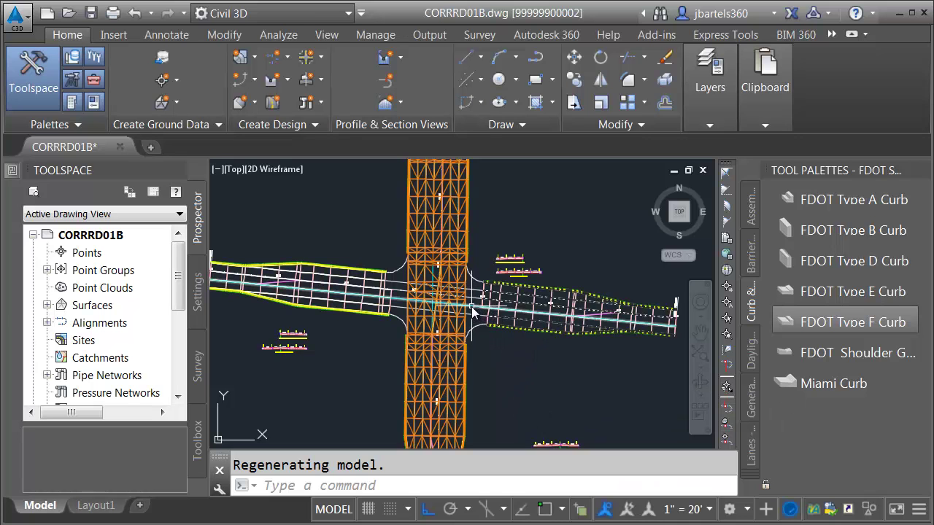
{"action": "mouse_move", "coordinate": [490, 362]}
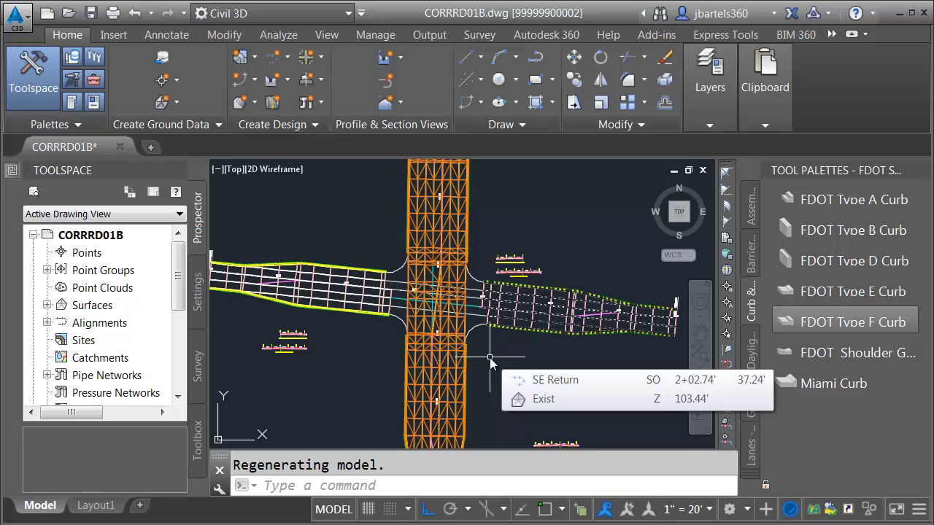